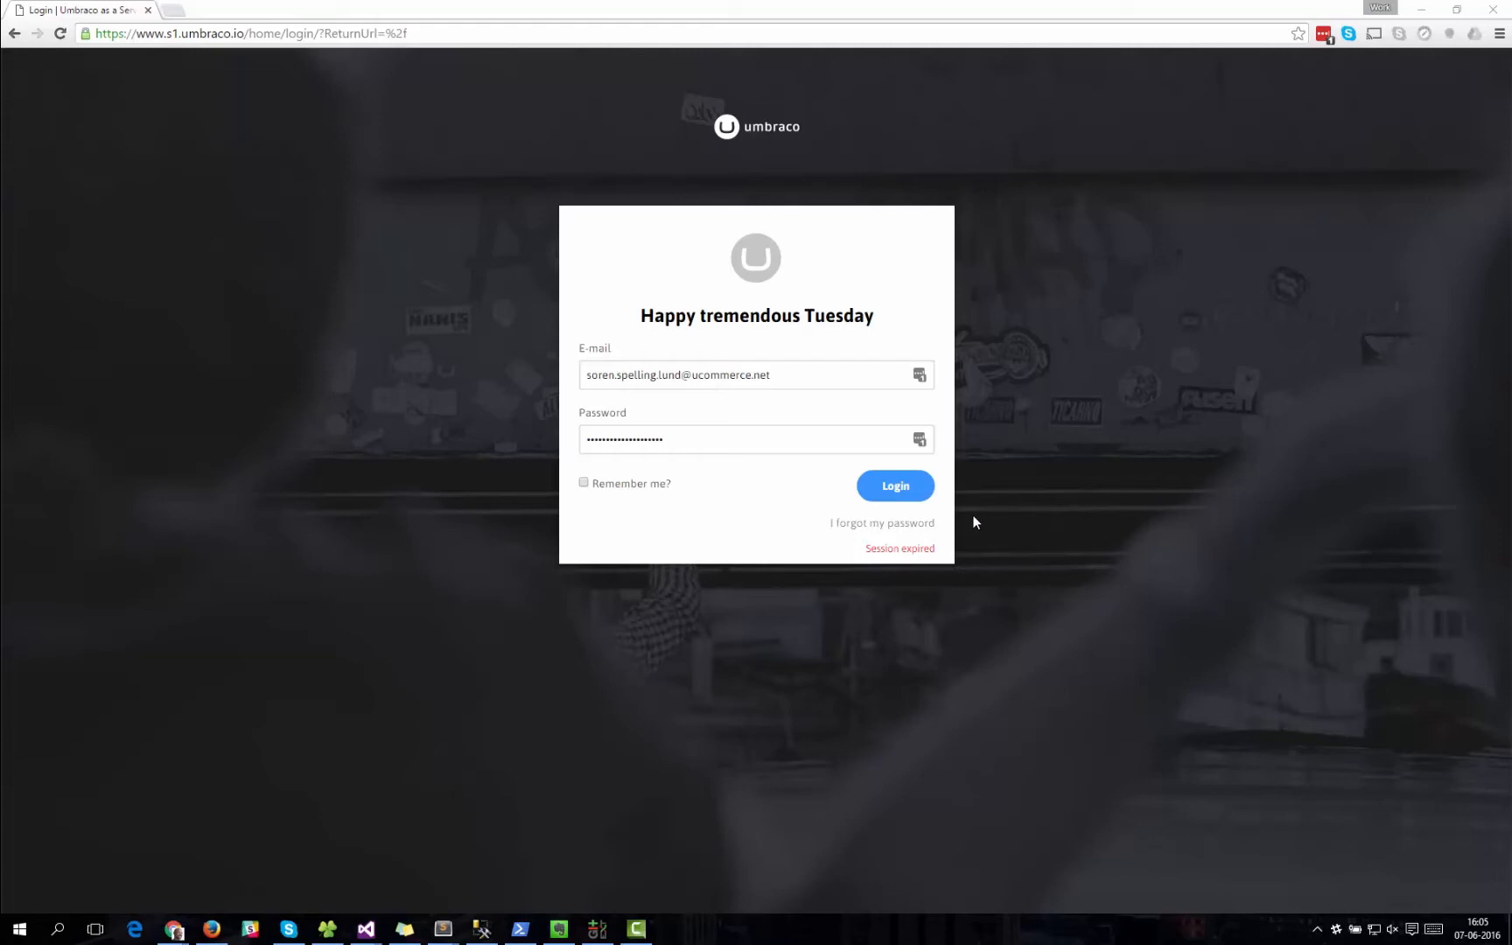
Log in to the Umbraco project portal and open the development backoffice of the uCommerce test project.
{"action": "left_click", "coordinate": [919, 498]}
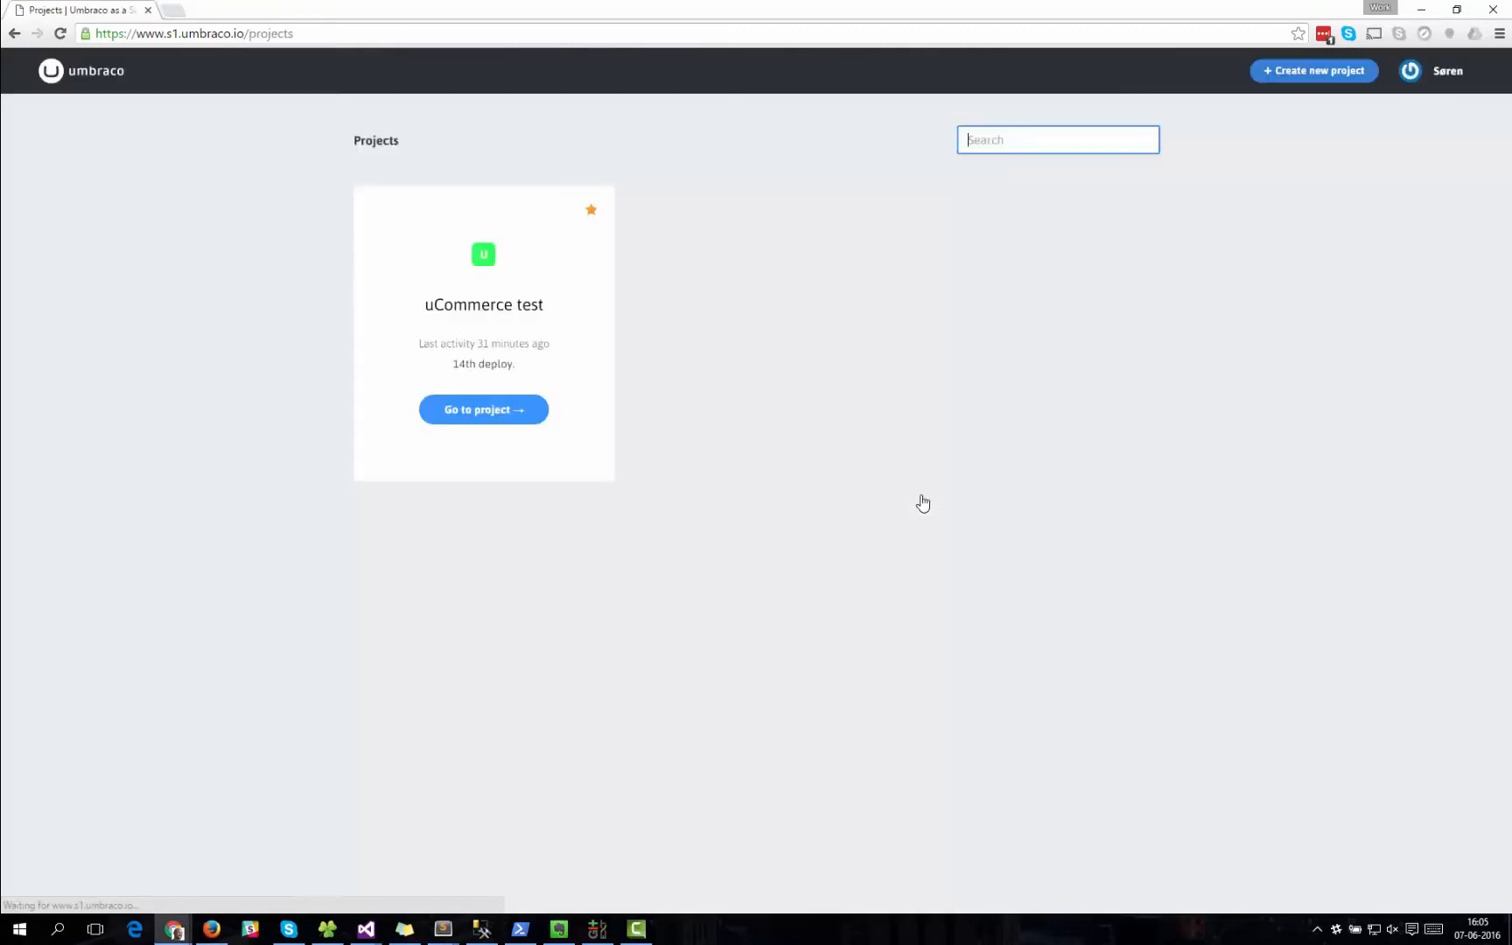
{"action": "left_click", "coordinate": [495, 422]}
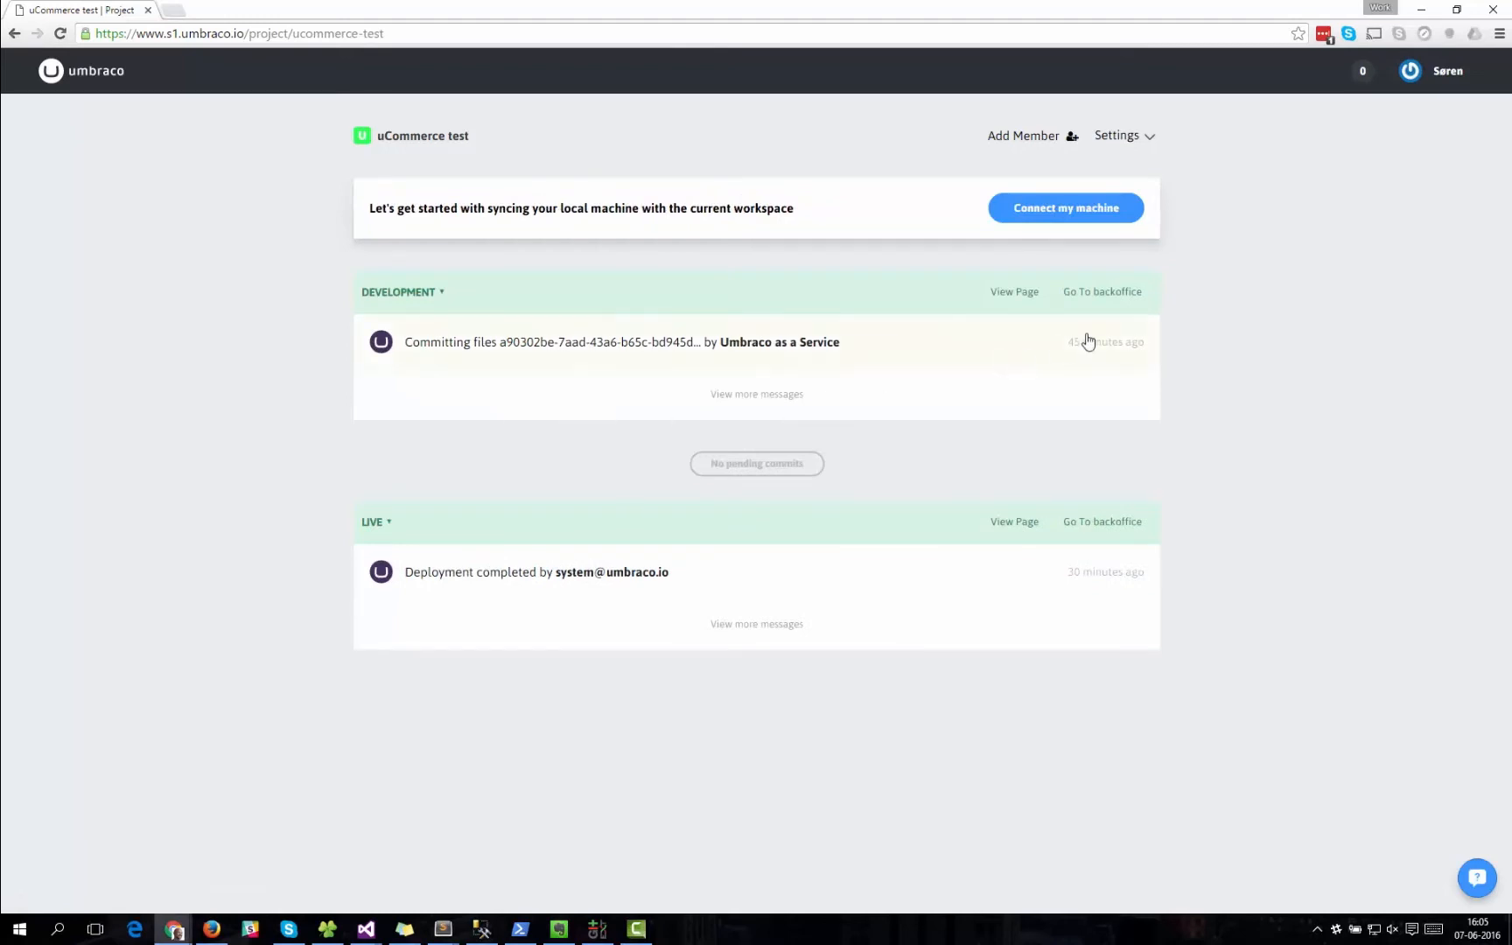
{"action": "left_click", "coordinate": [1104, 294]}
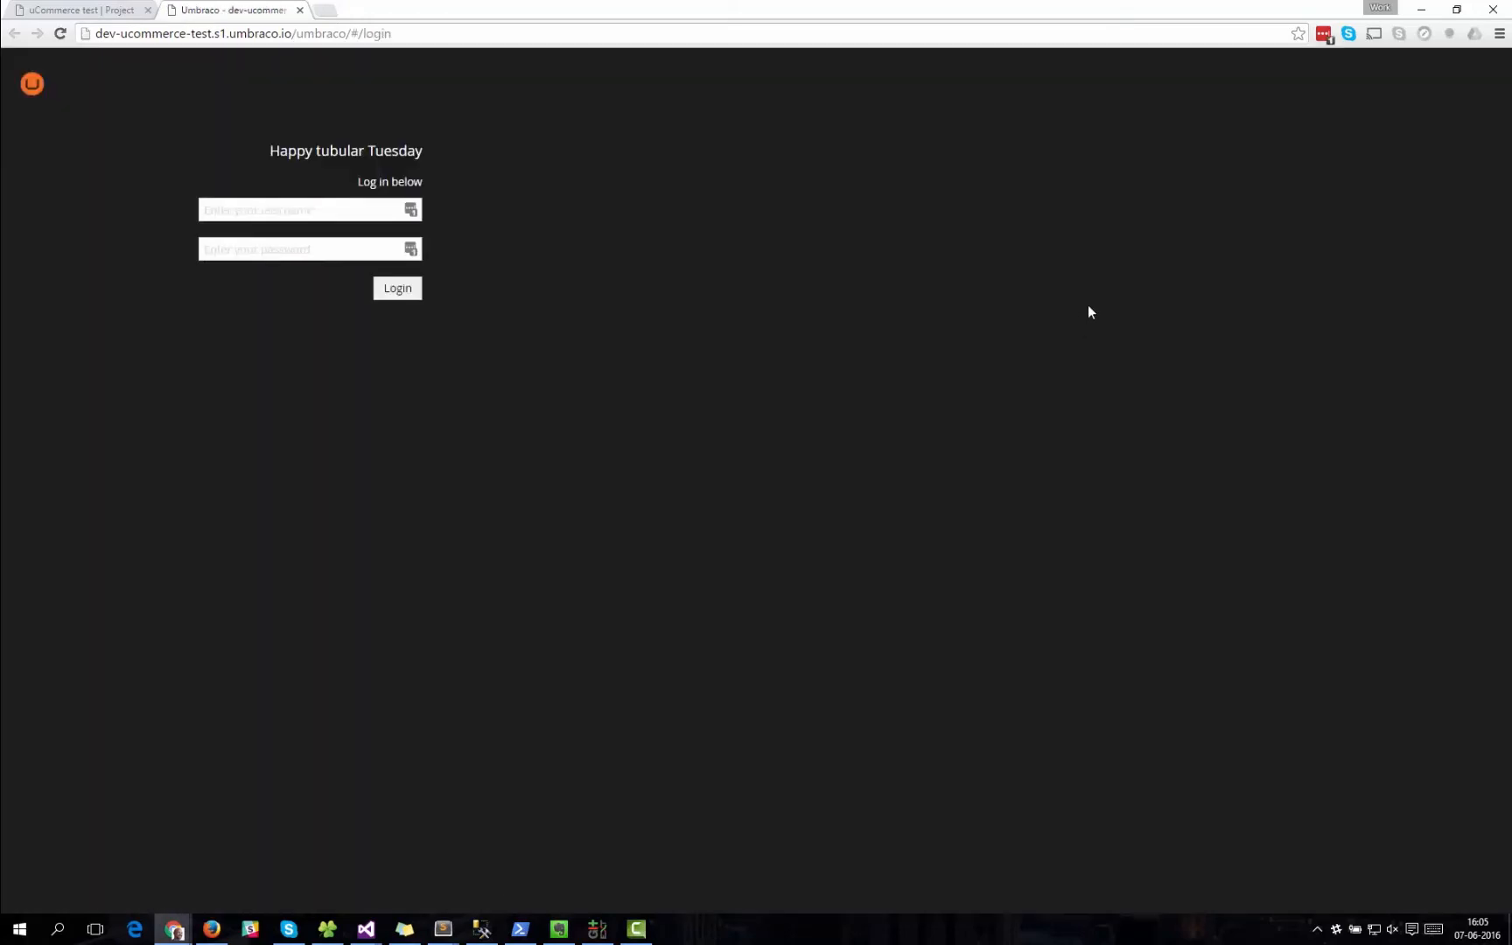
Copy the username from the saved umbraco.io login and enter it in the backoffice username field.
{"action": "left_click", "coordinate": [411, 210]}
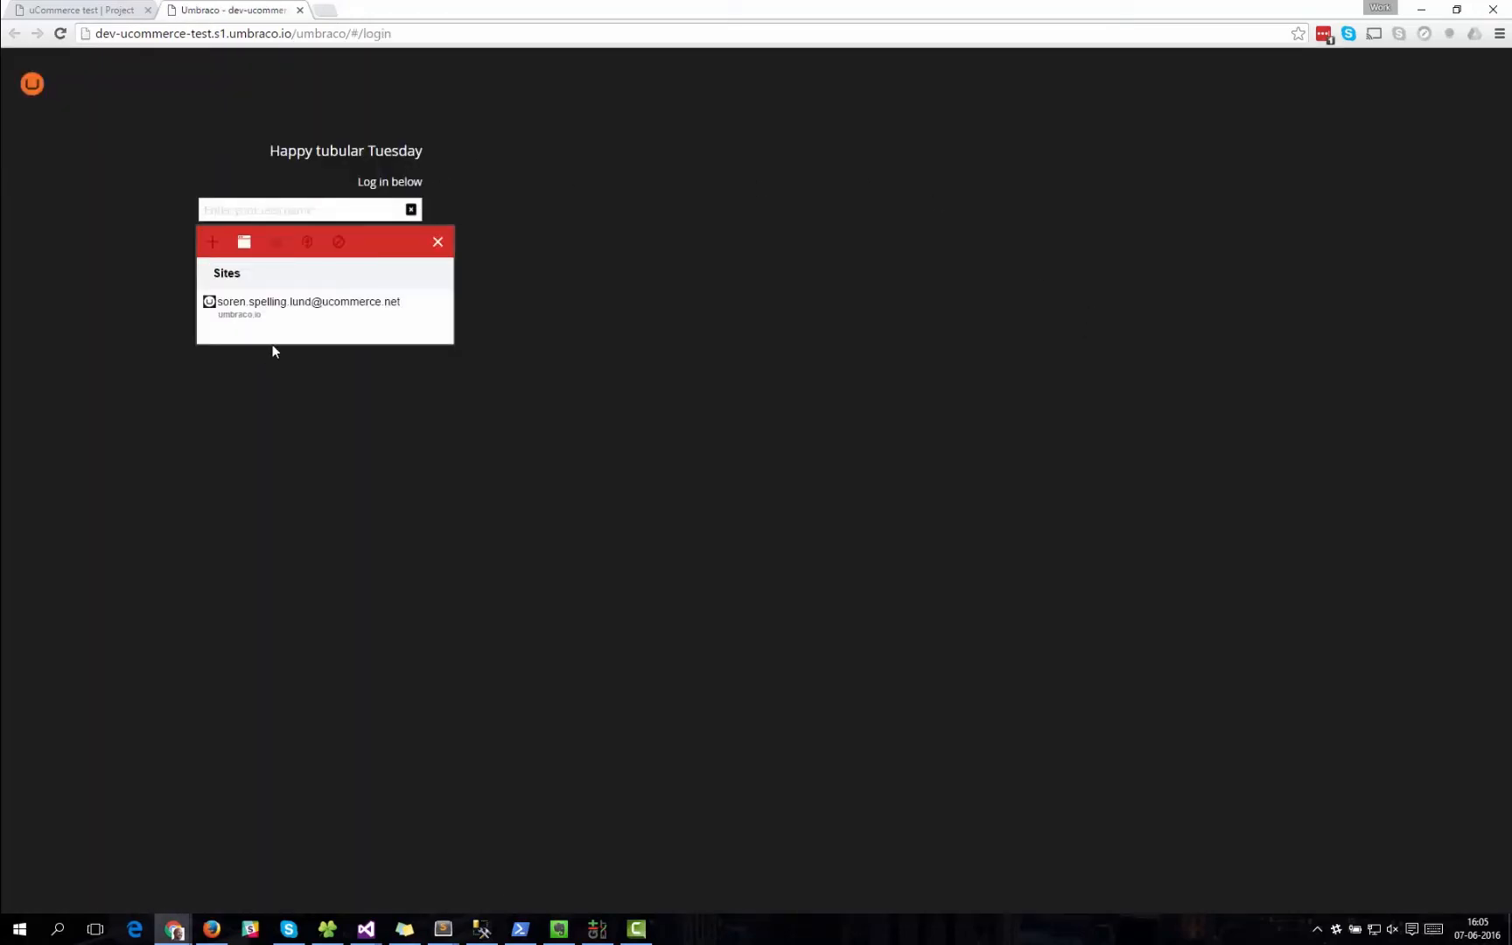
{"action": "left_click", "coordinate": [433, 306]}
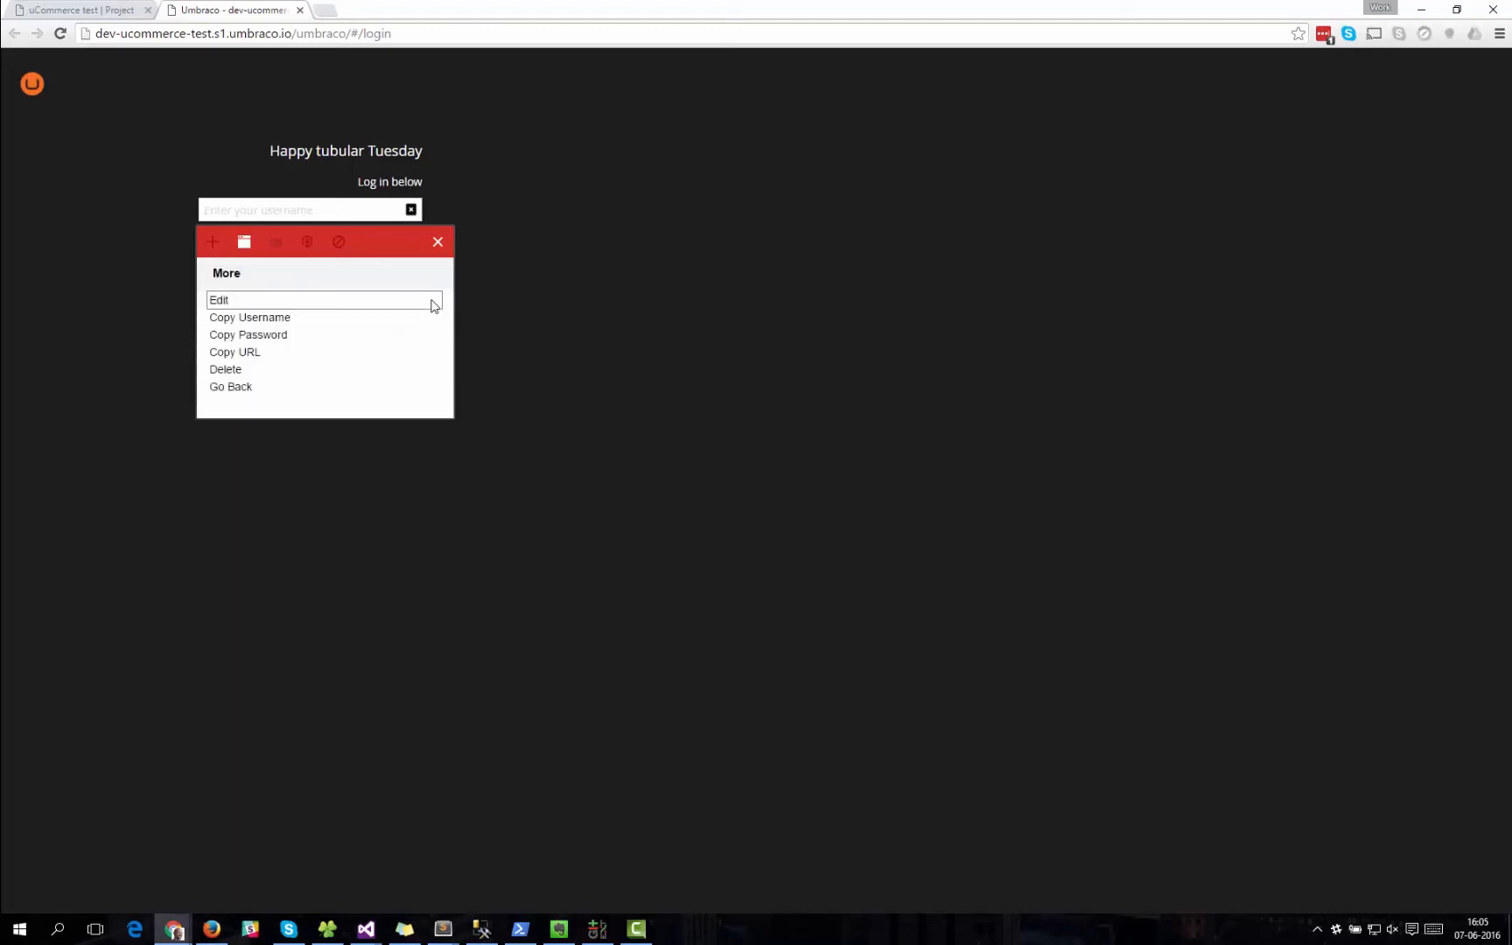
{"action": "left_click", "coordinate": [301, 318]}
{"action": "left_click", "coordinate": [271, 211]}
{"action": "key", "text": "ctrl+v"}
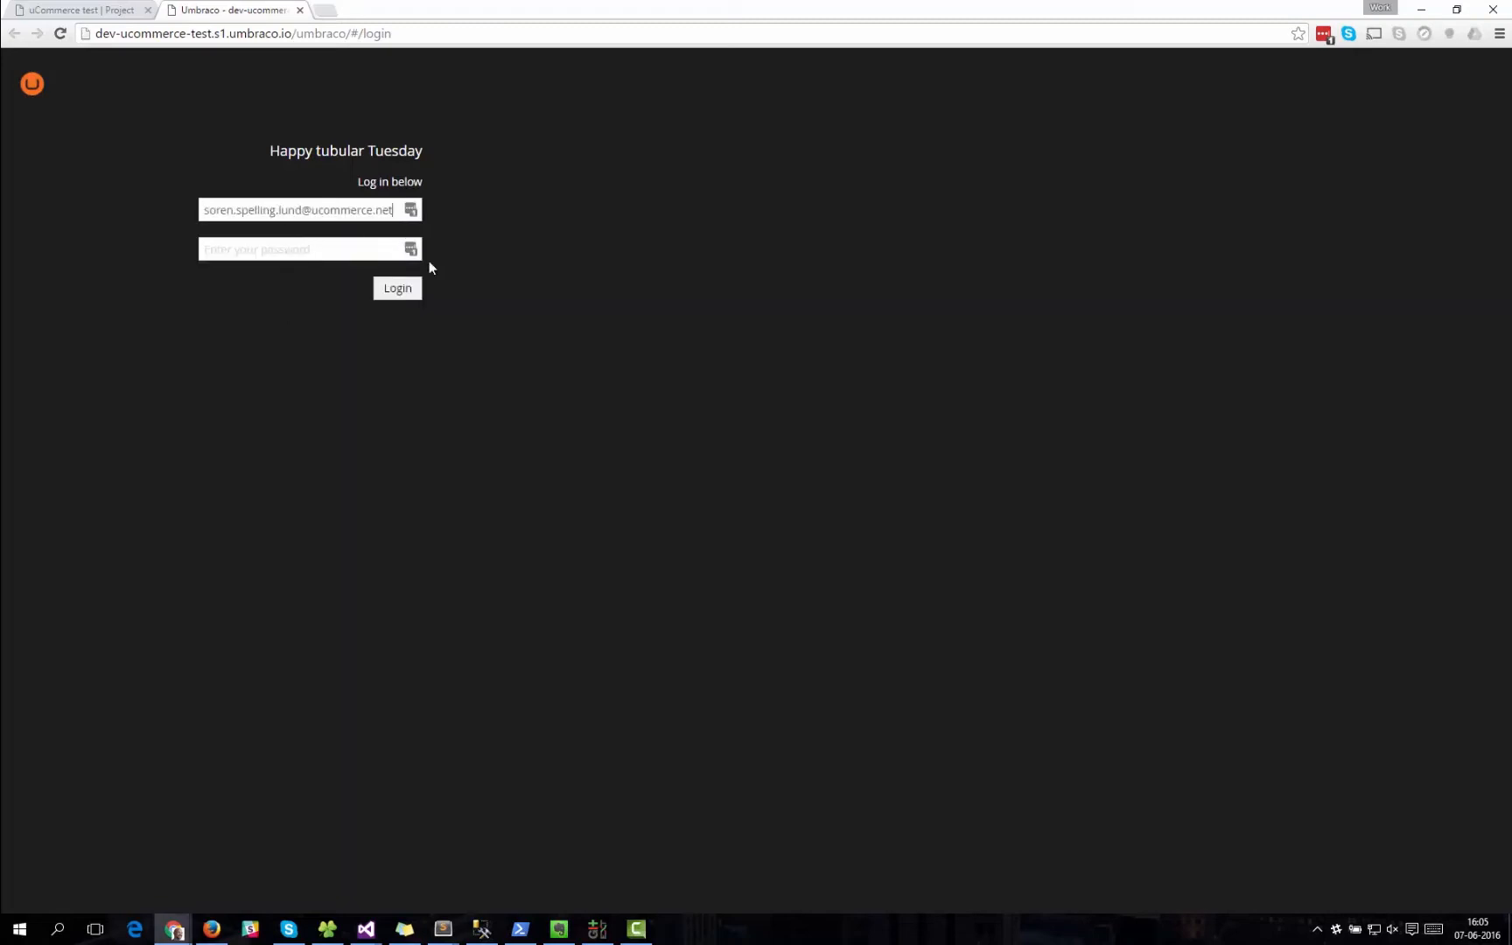
Copy the saved account password into the backoffice password field and log in.
{"action": "left_click", "coordinate": [411, 249]}
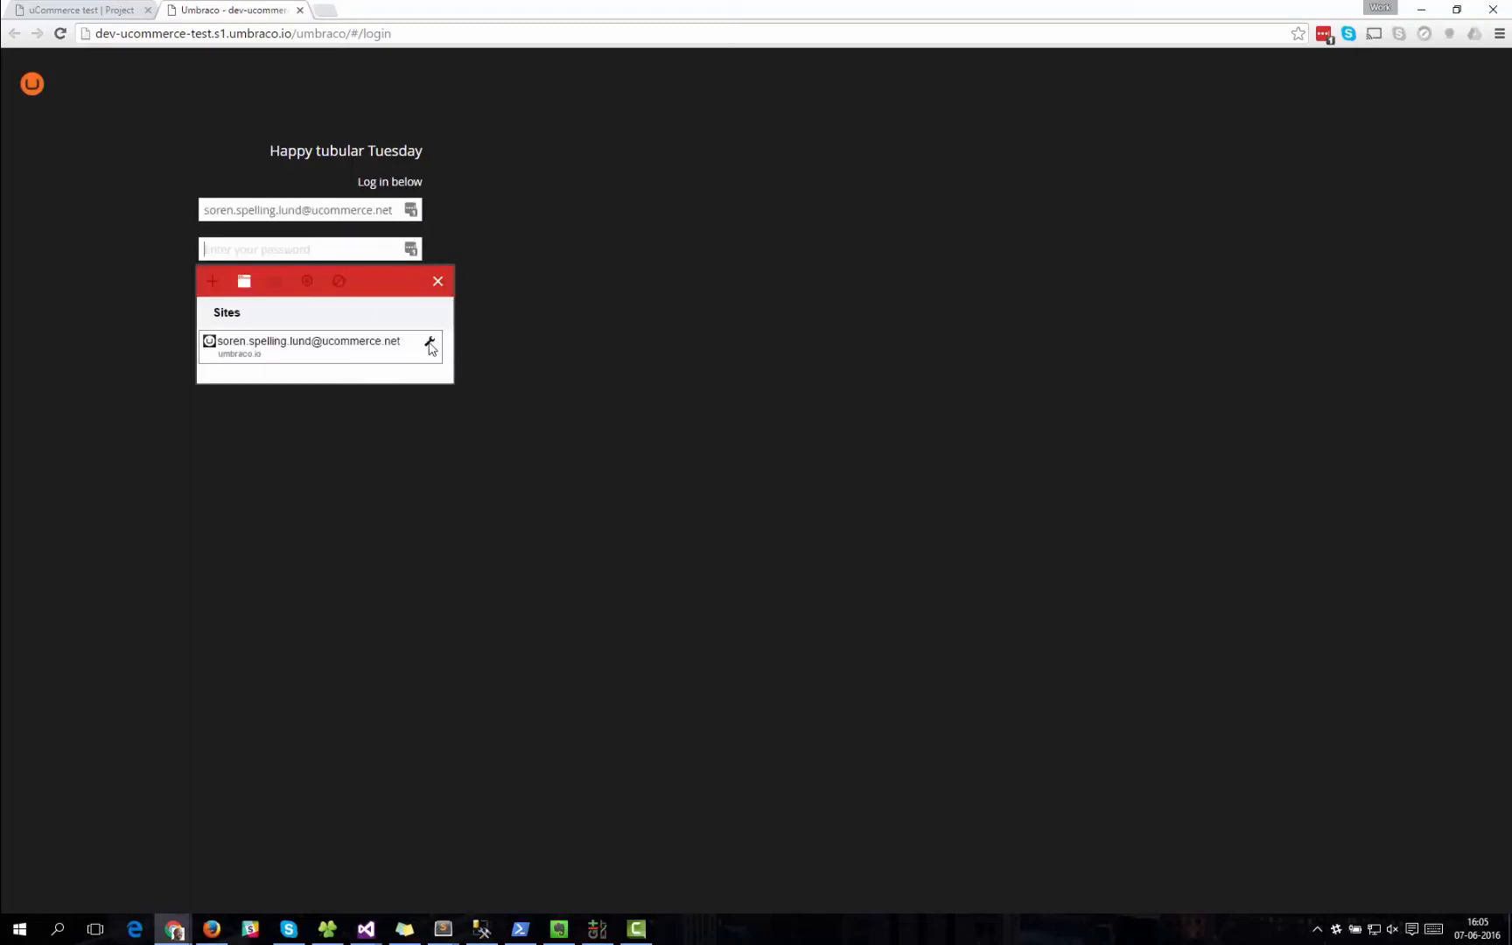
{"action": "left_click", "coordinate": [436, 347]}
{"action": "left_click", "coordinate": [311, 379]}
{"action": "left_click", "coordinate": [279, 256]}
{"action": "key", "text": "ctrl+v"}
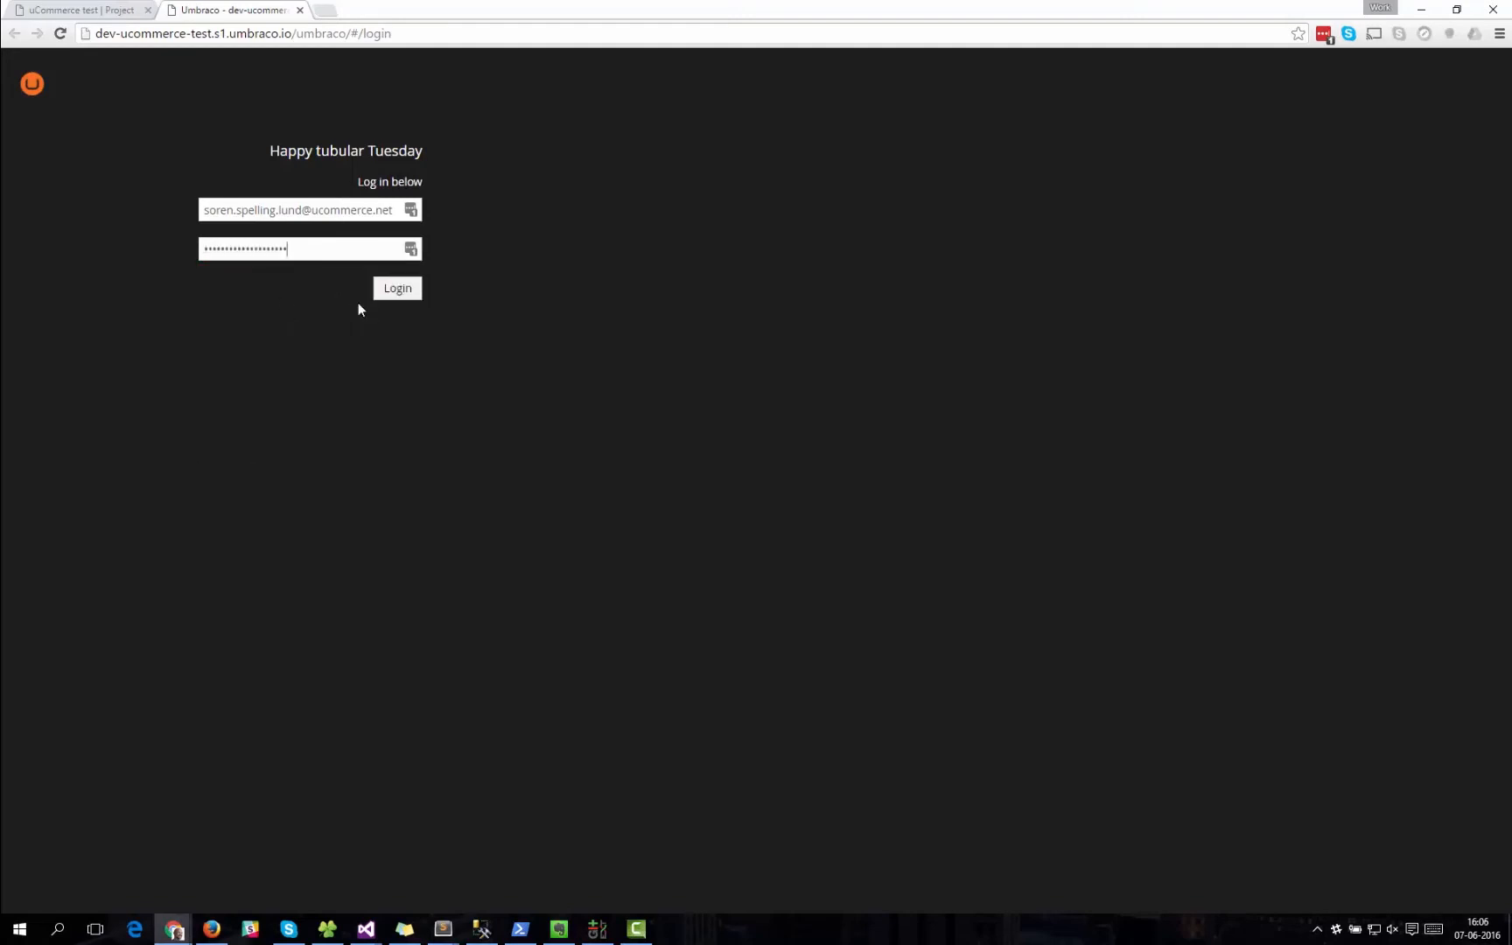
{"action": "left_click", "coordinate": [398, 291]}
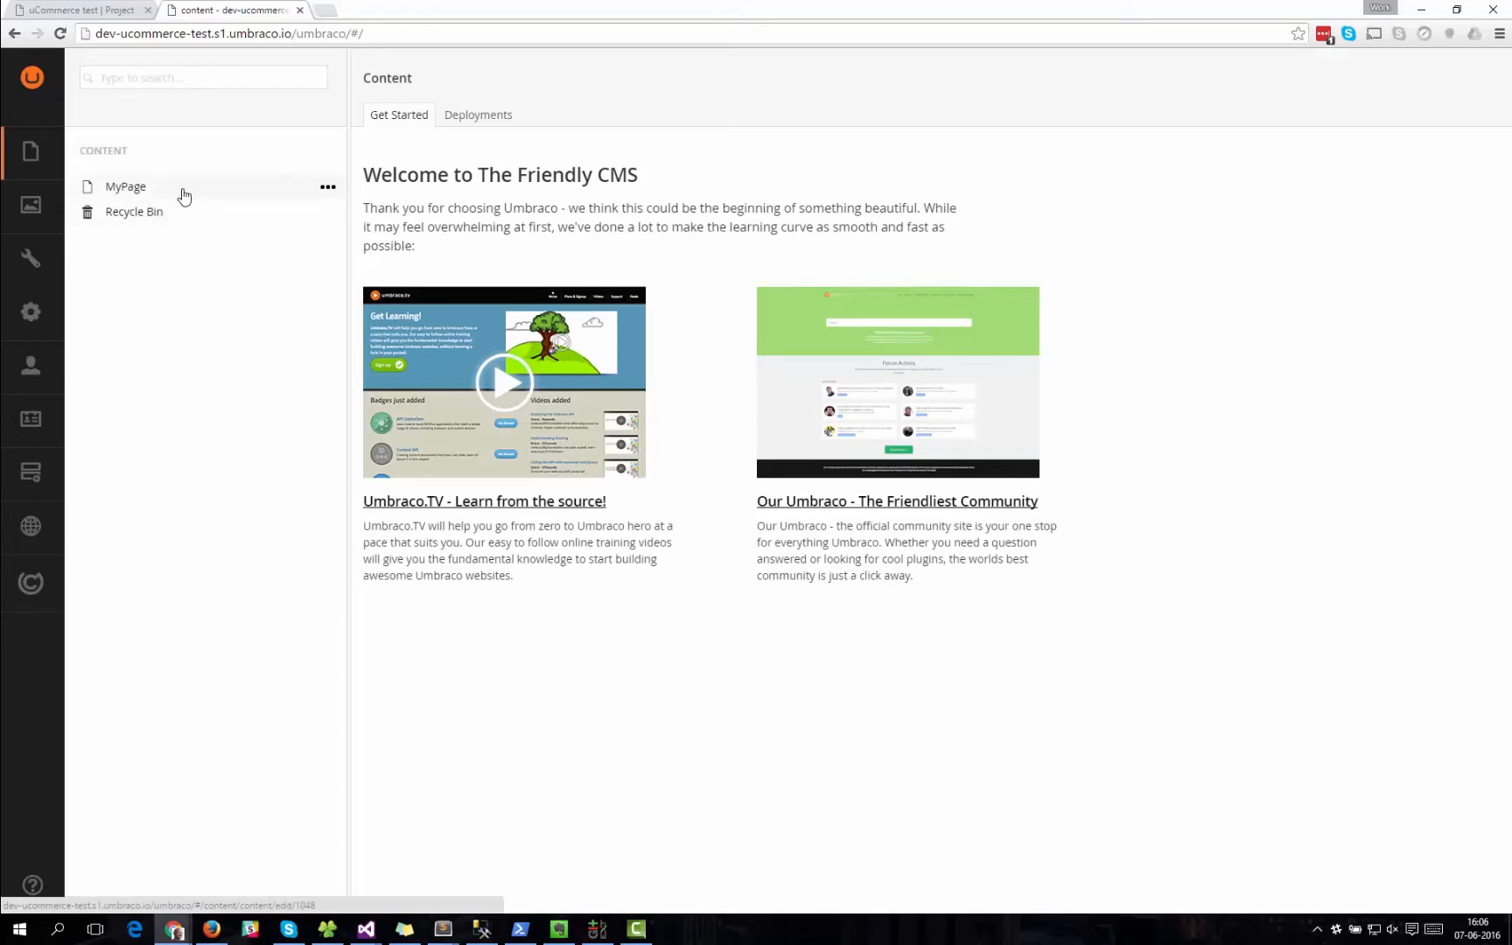
Open the uCommerce section and expand Data Types and Product Definitions under the Definitions settings.
{"action": "left_click", "coordinate": [30, 582]}
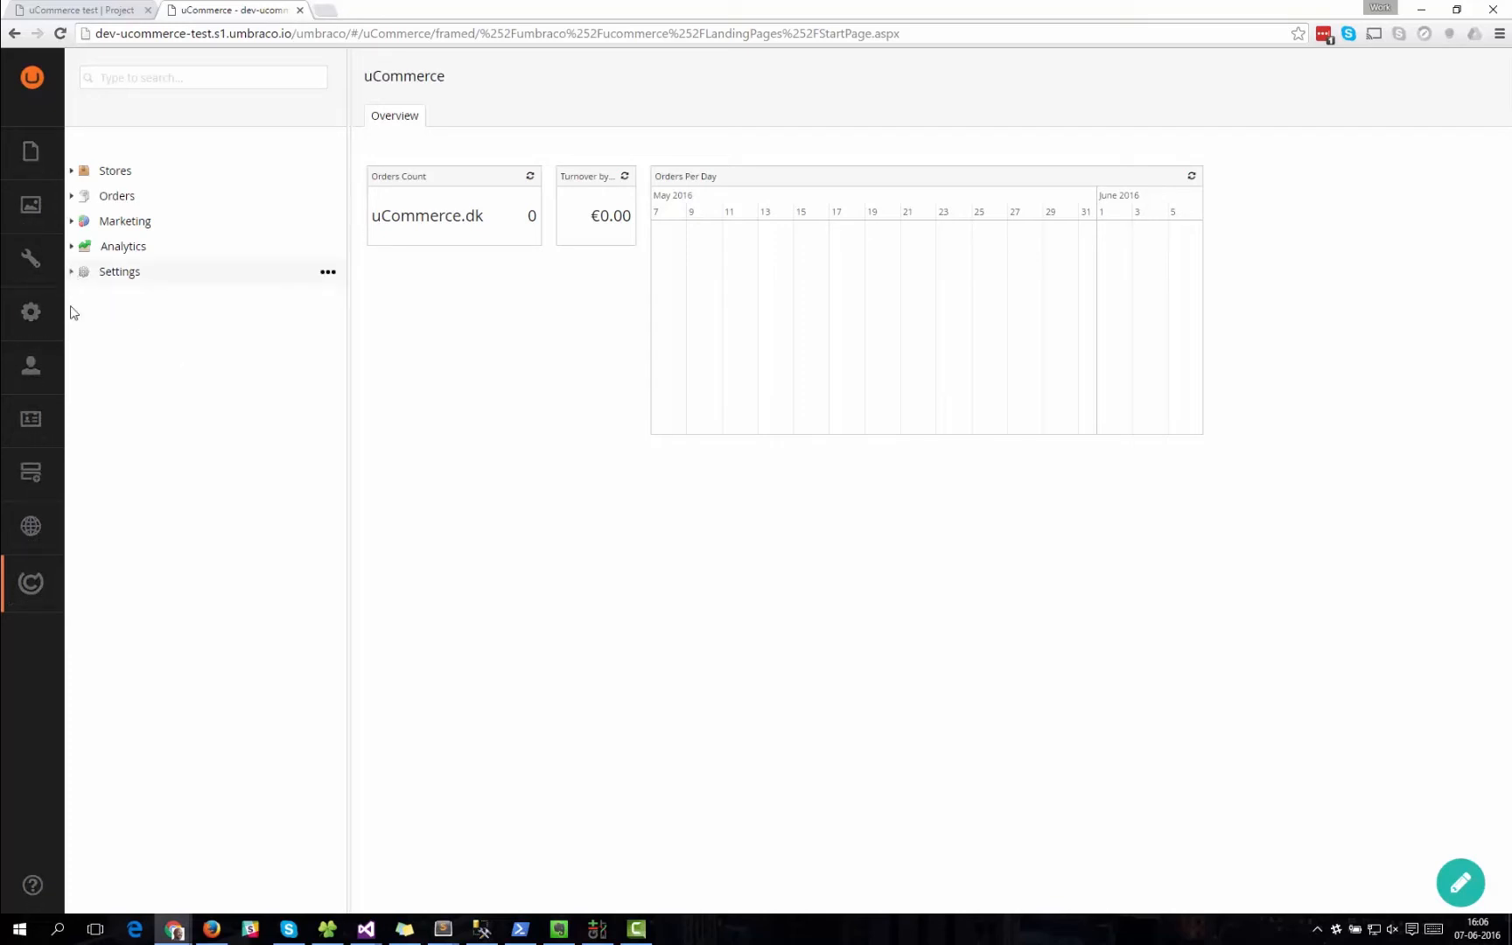
{"action": "left_click", "coordinate": [70, 272]}
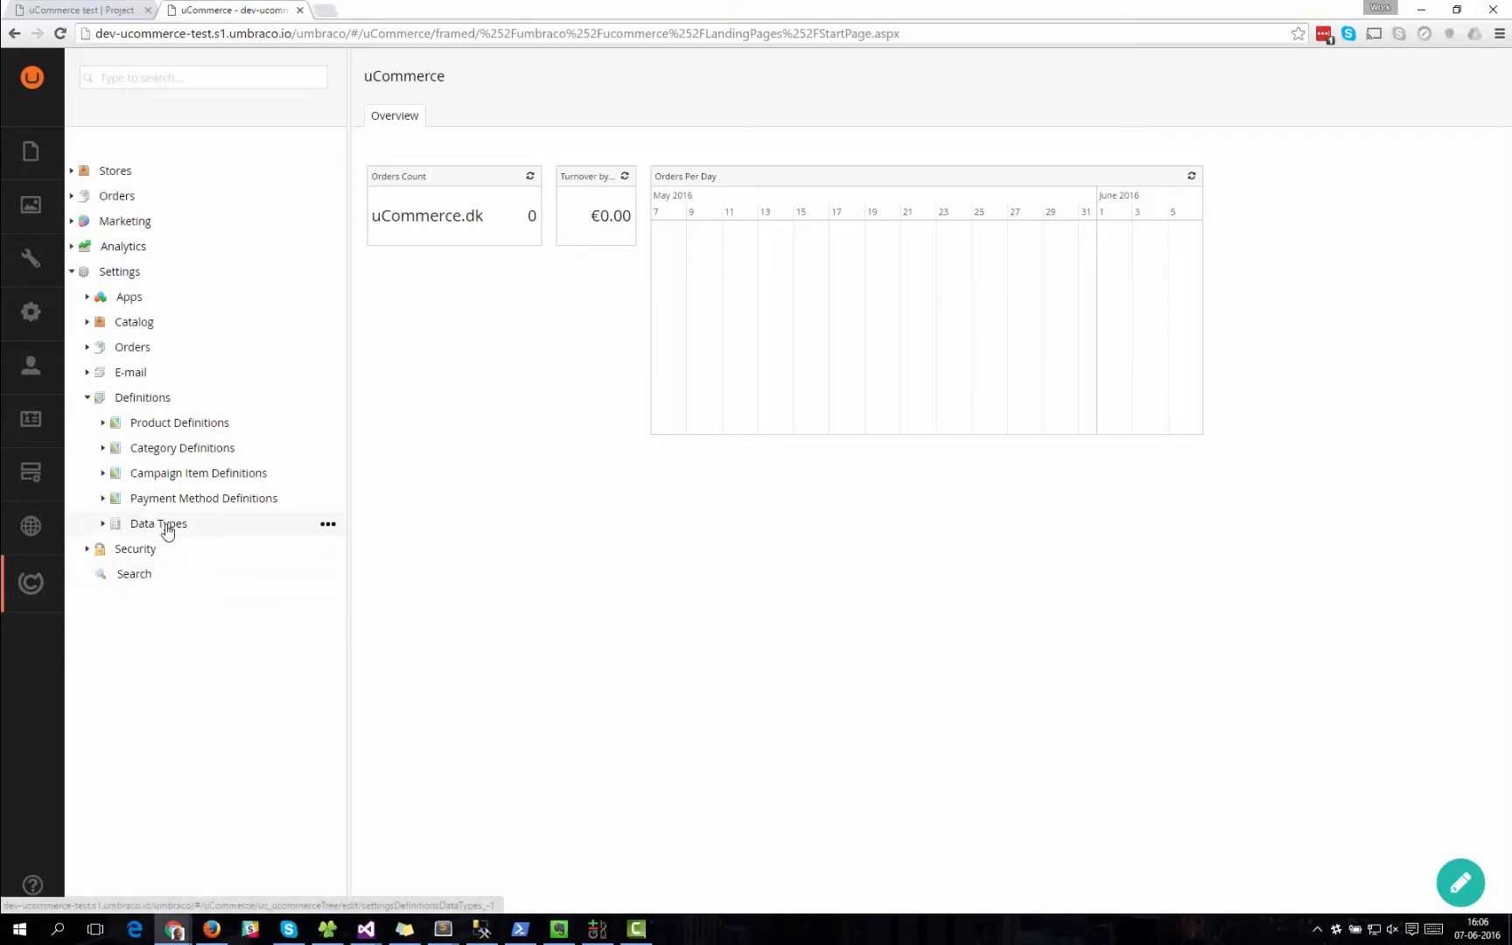
{"action": "left_click", "coordinate": [103, 524]}
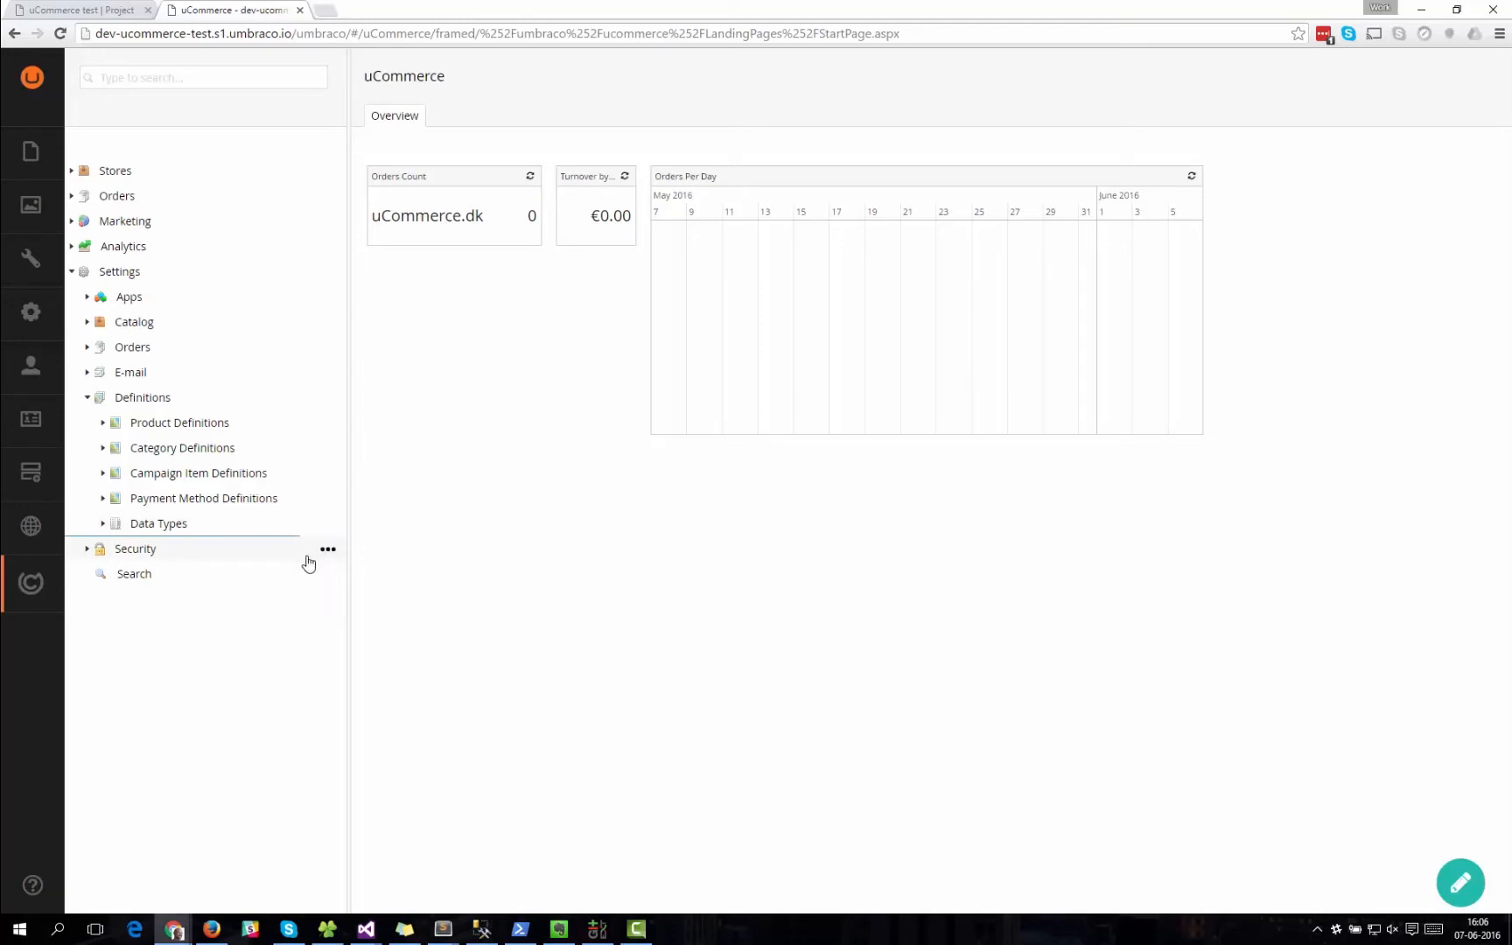
{"action": "left_click", "coordinate": [104, 425]}
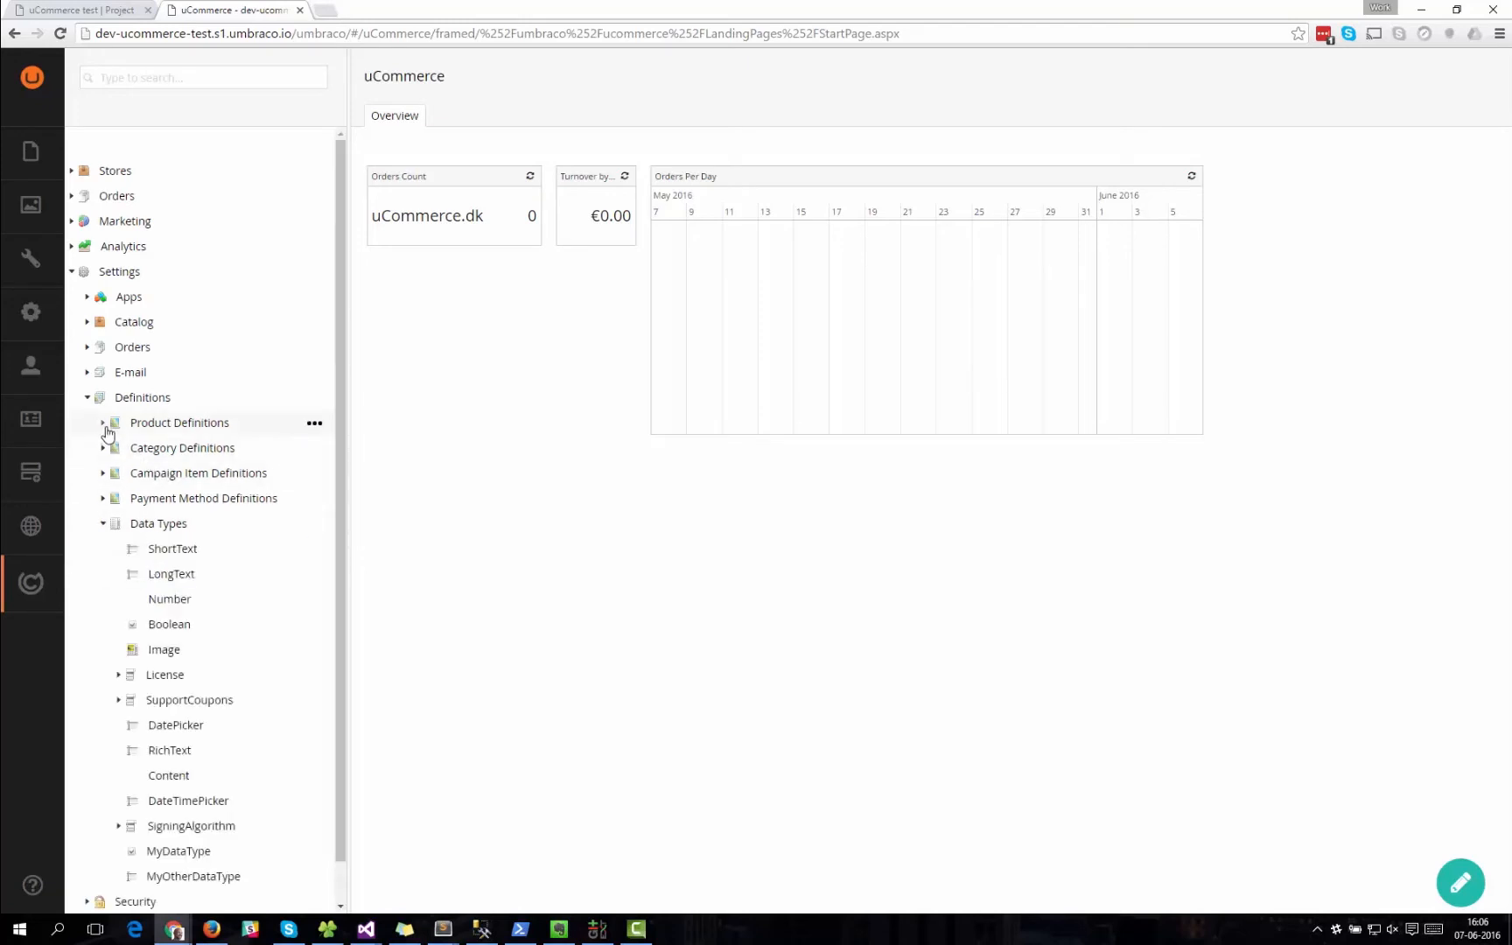
{"action": "scroll", "coordinate": [254, 682], "scroll_direction": "down", "scroll_amount": 2}
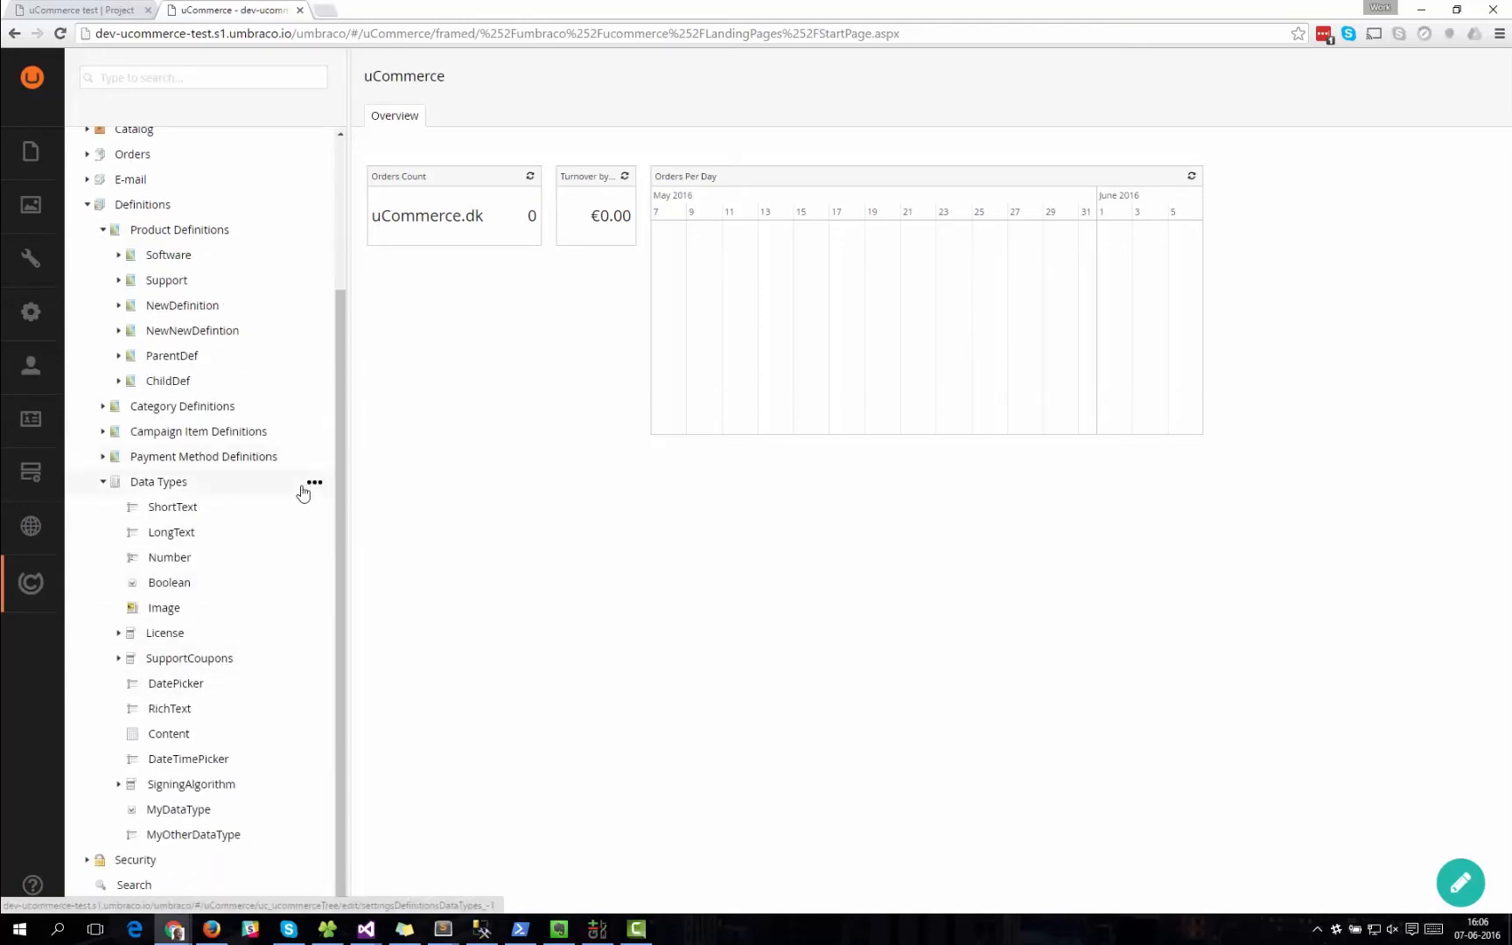
Create a data type named MyOtherOtherDataType with the Short Text definition.
{"action": "left_click", "coordinate": [312, 487]}
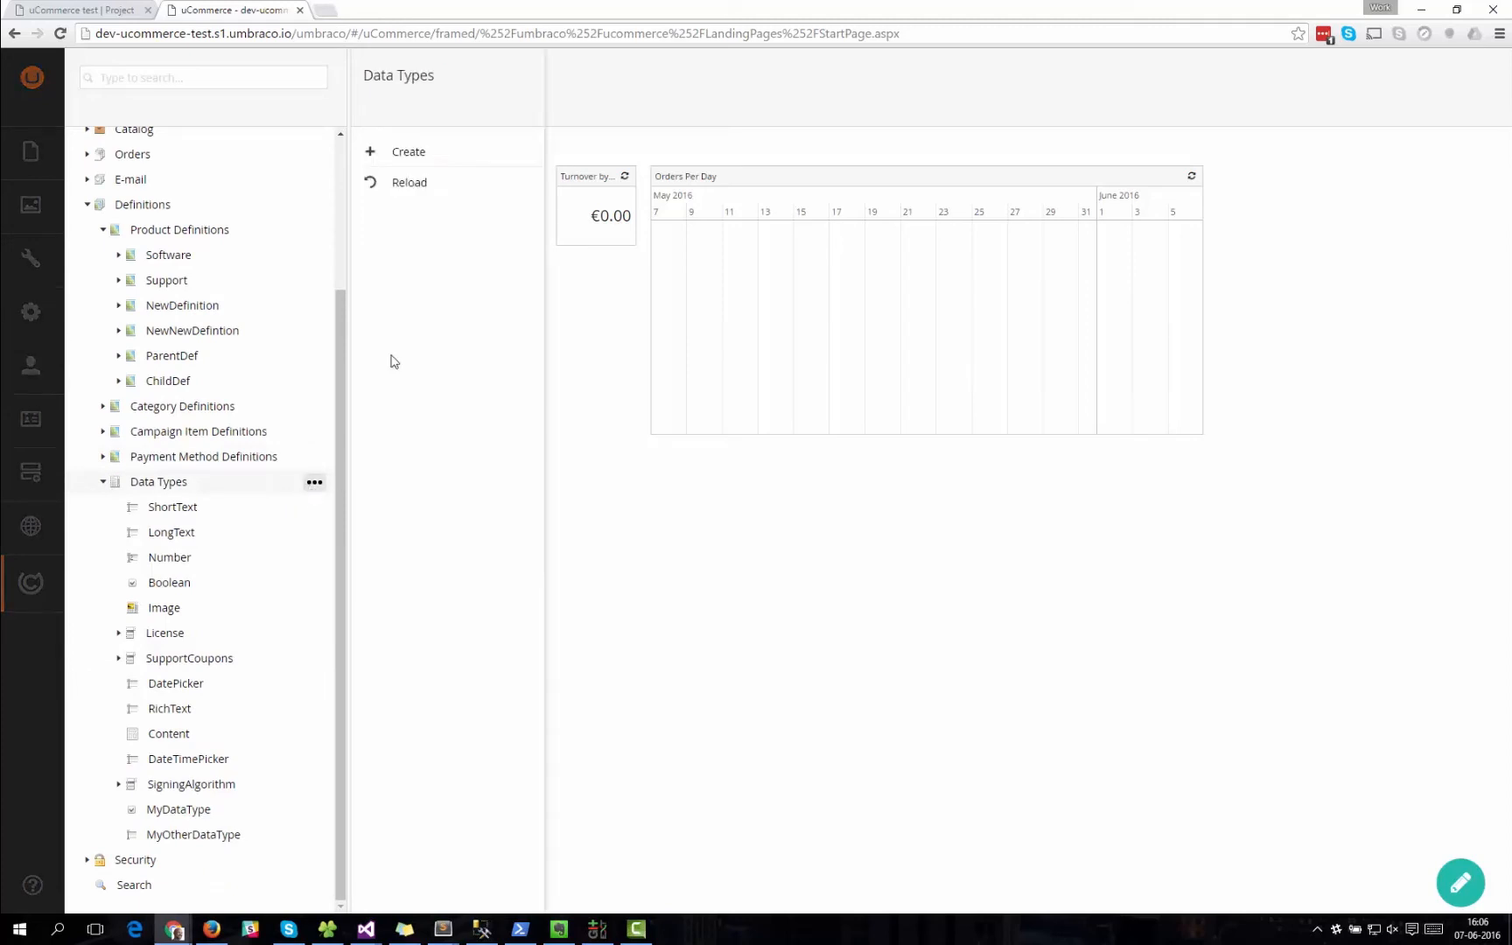
{"action": "left_click", "coordinate": [403, 153]}
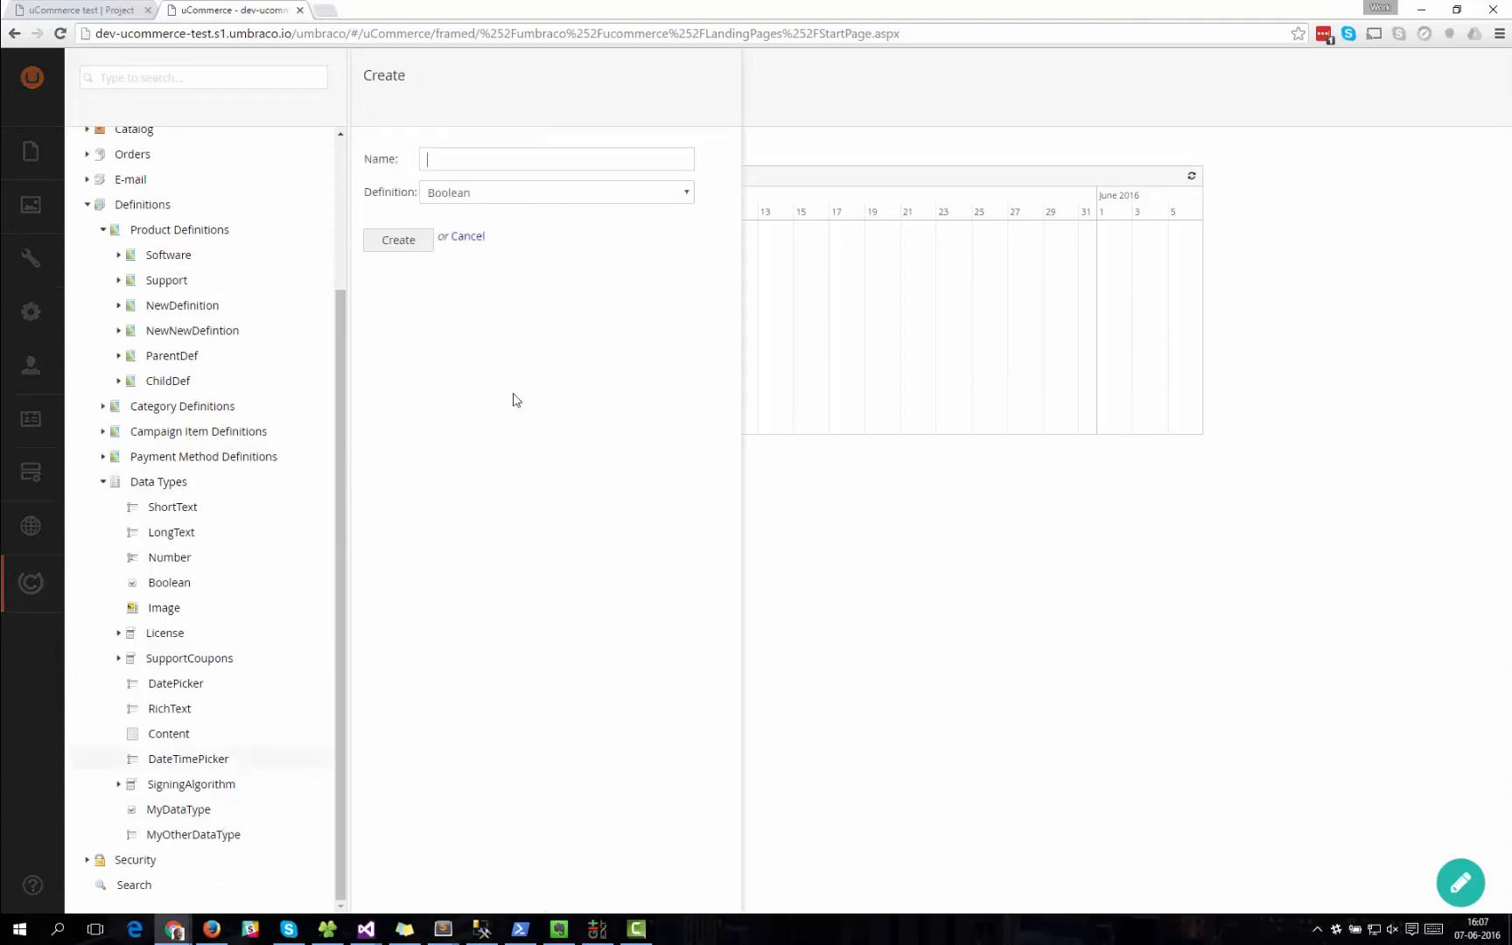
{"action": "left_click", "coordinate": [438, 155]}
{"action": "type", "text": "MyO"}
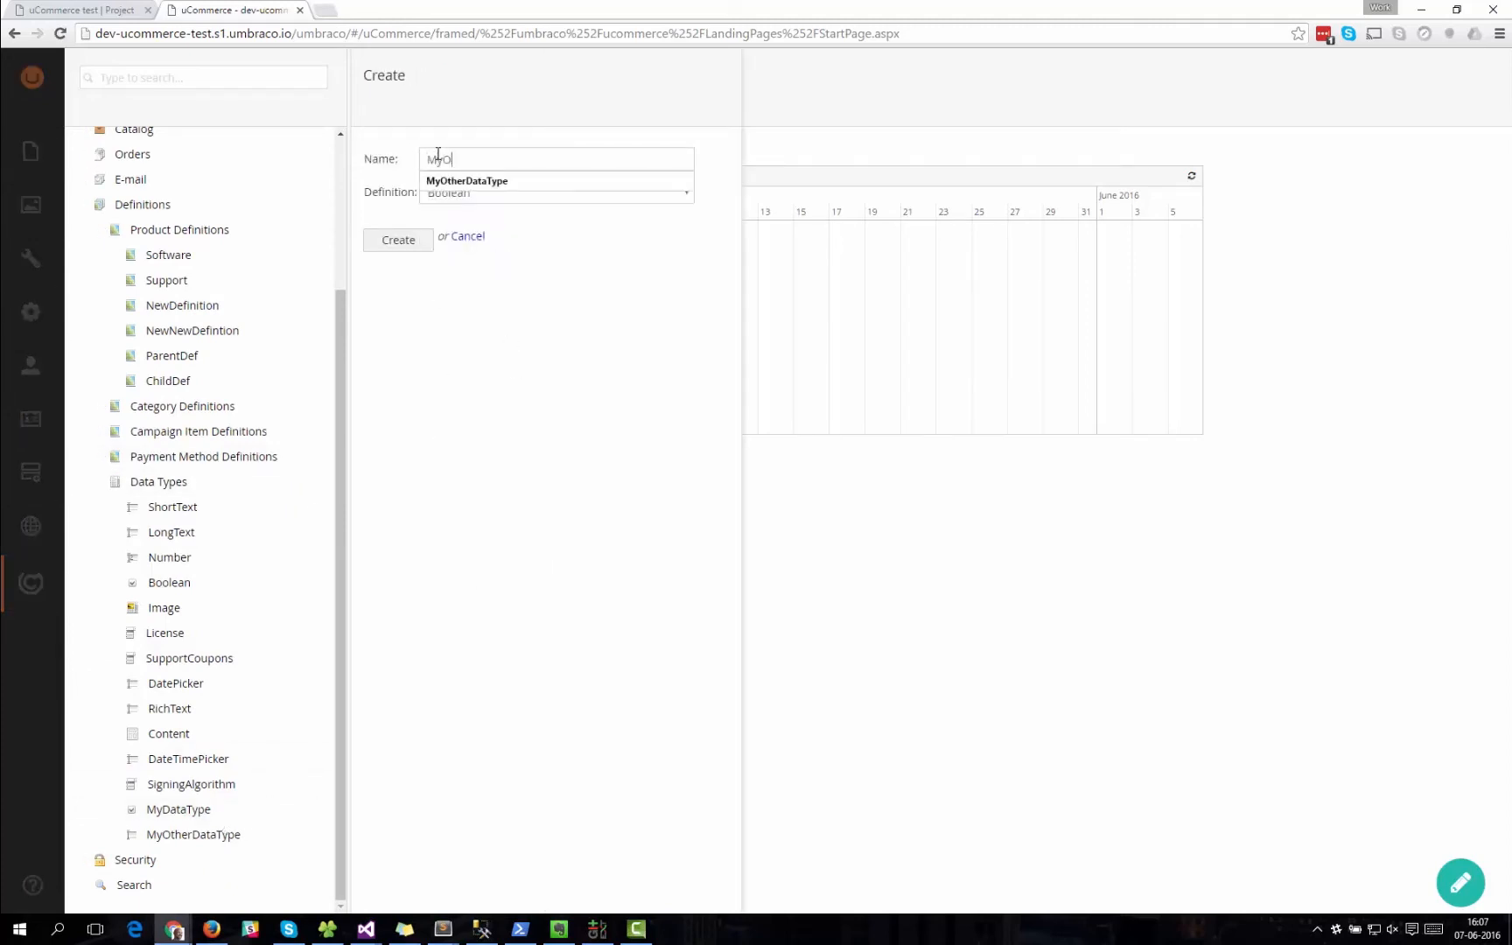
{"action": "type", "text": "therOtherDataType"}
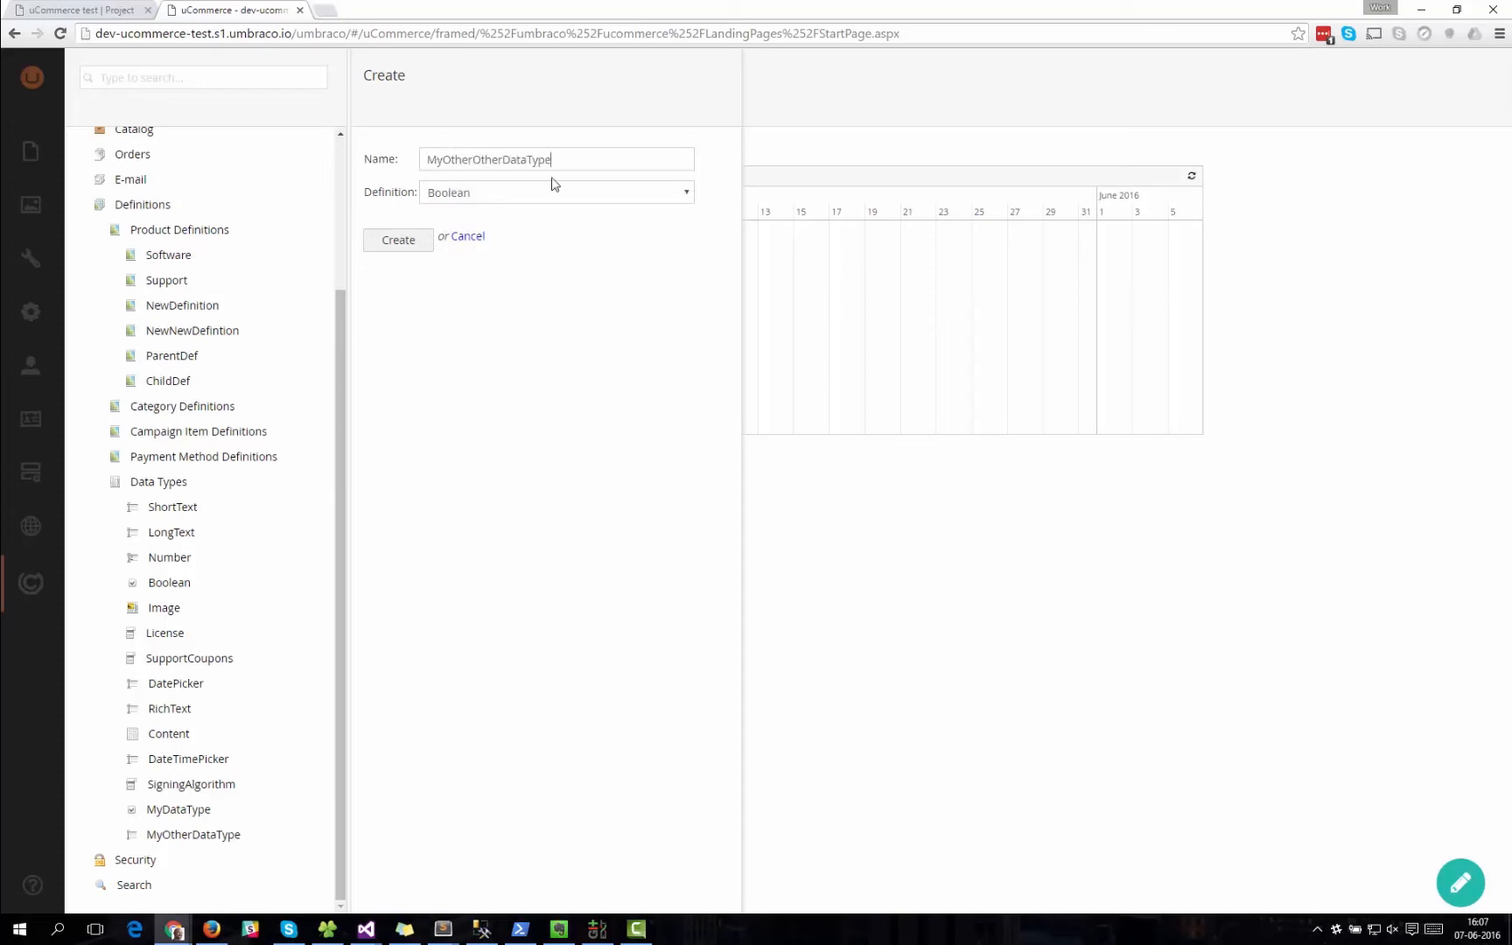
{"action": "left_click", "coordinate": [543, 190]}
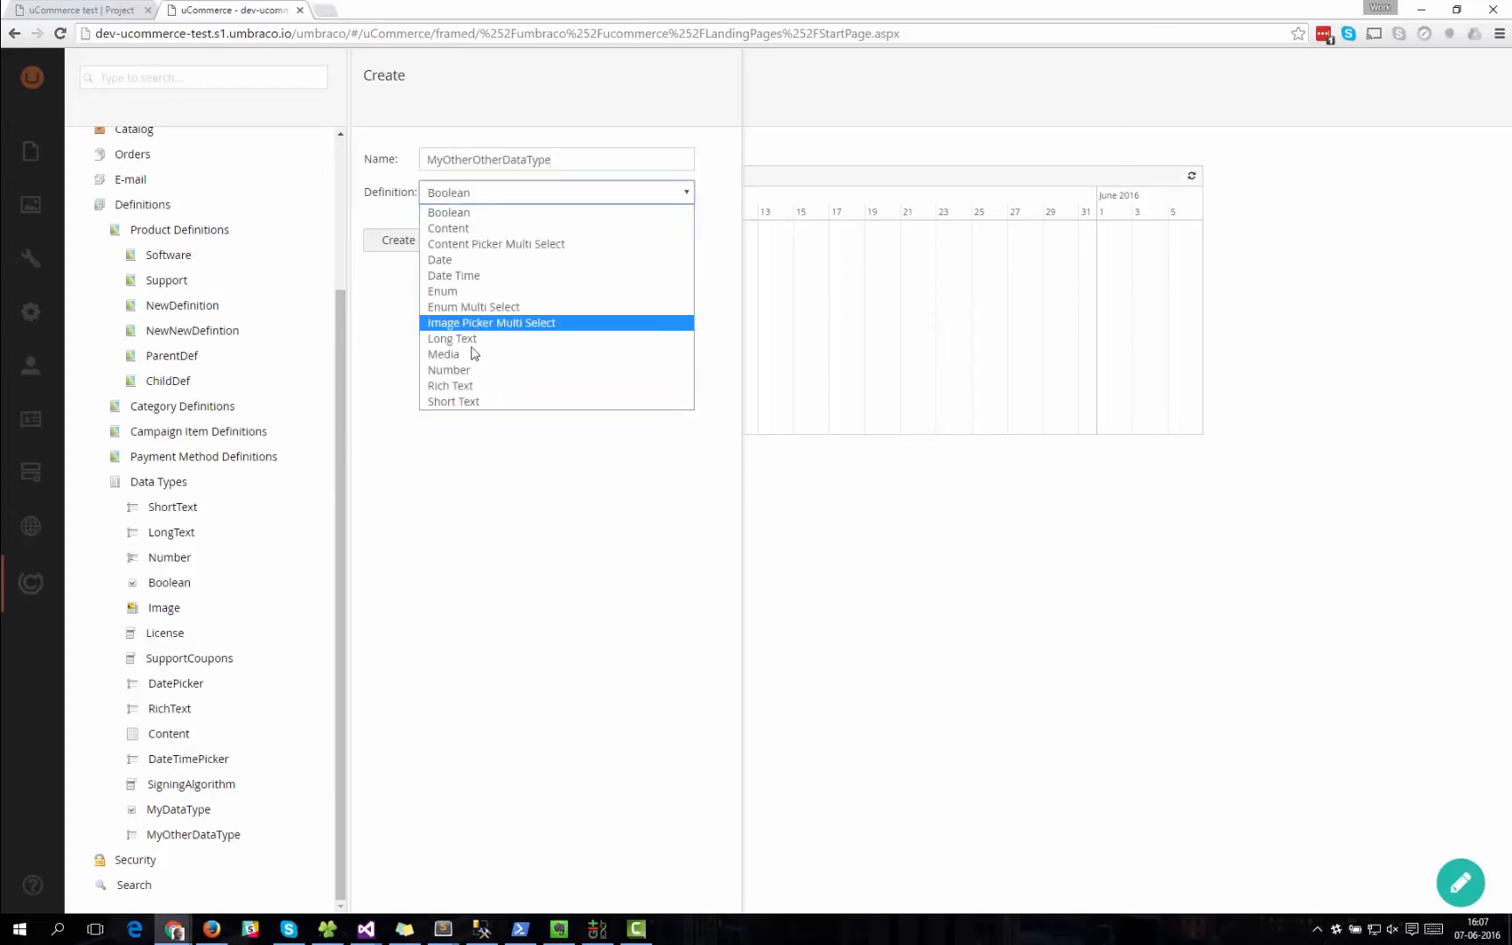
{"action": "left_click", "coordinate": [472, 400]}
{"action": "left_click", "coordinate": [421, 250]}
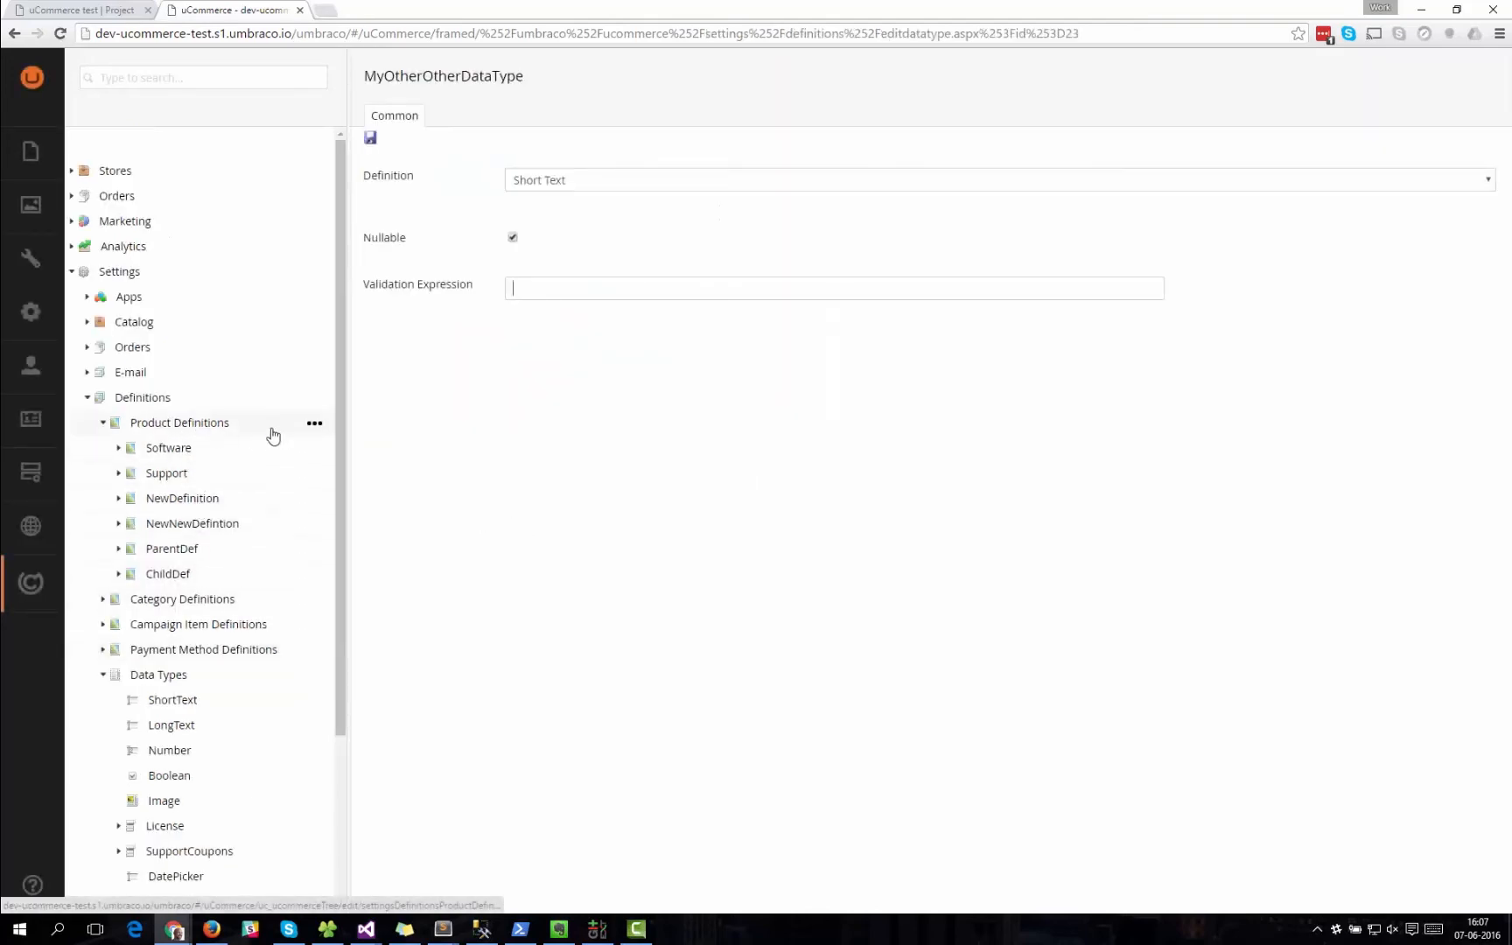
Create a product definition named MyDefinition.
{"action": "left_click", "coordinate": [314, 424]}
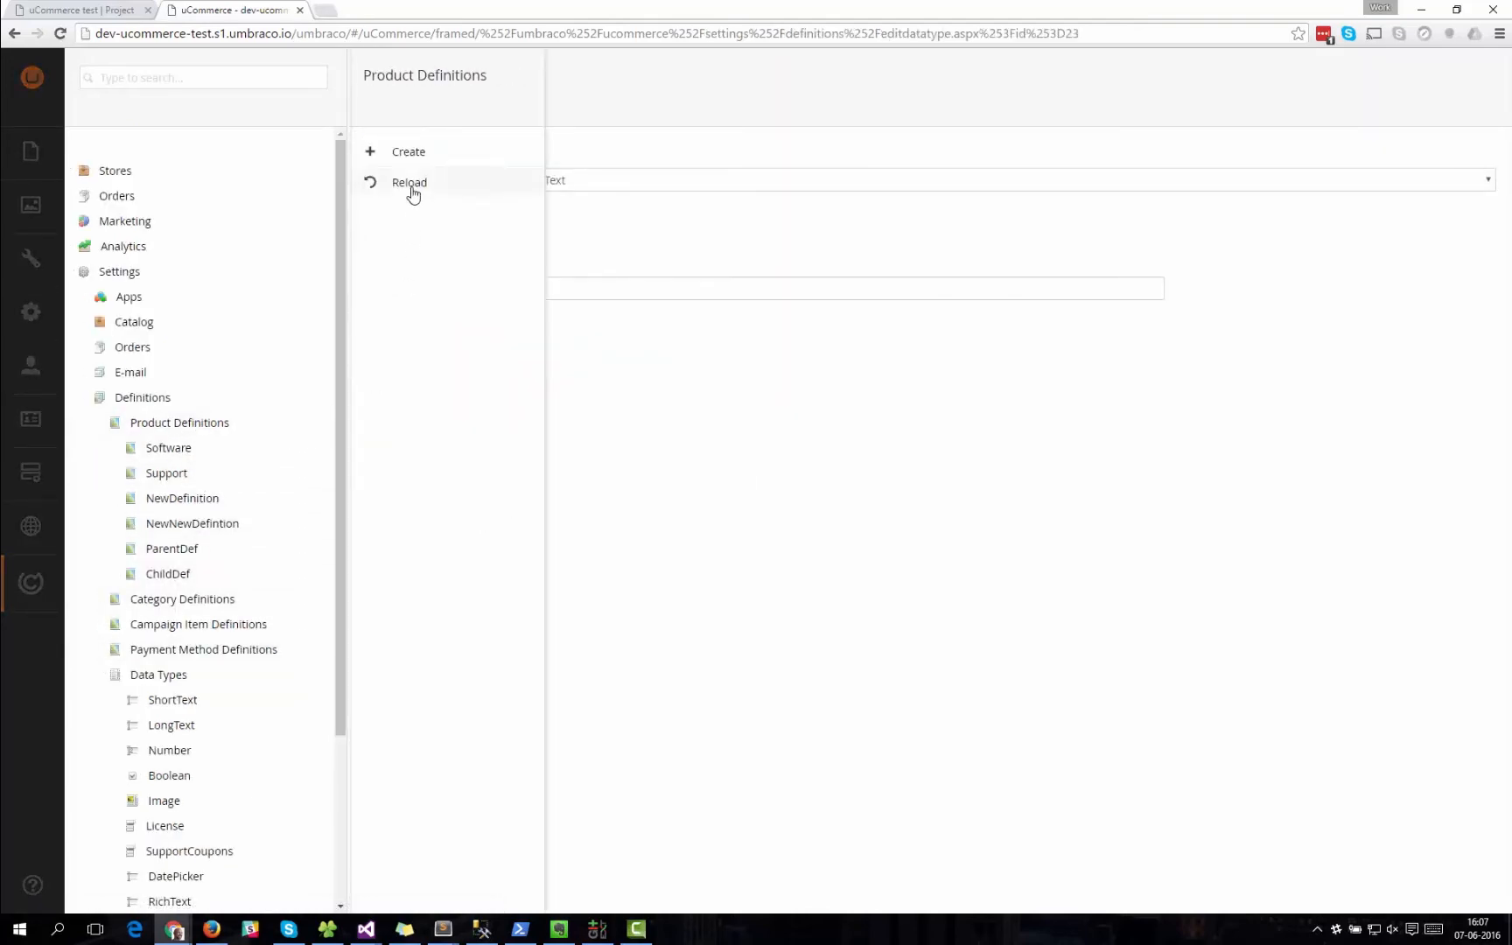
{"action": "left_click", "coordinate": [412, 154]}
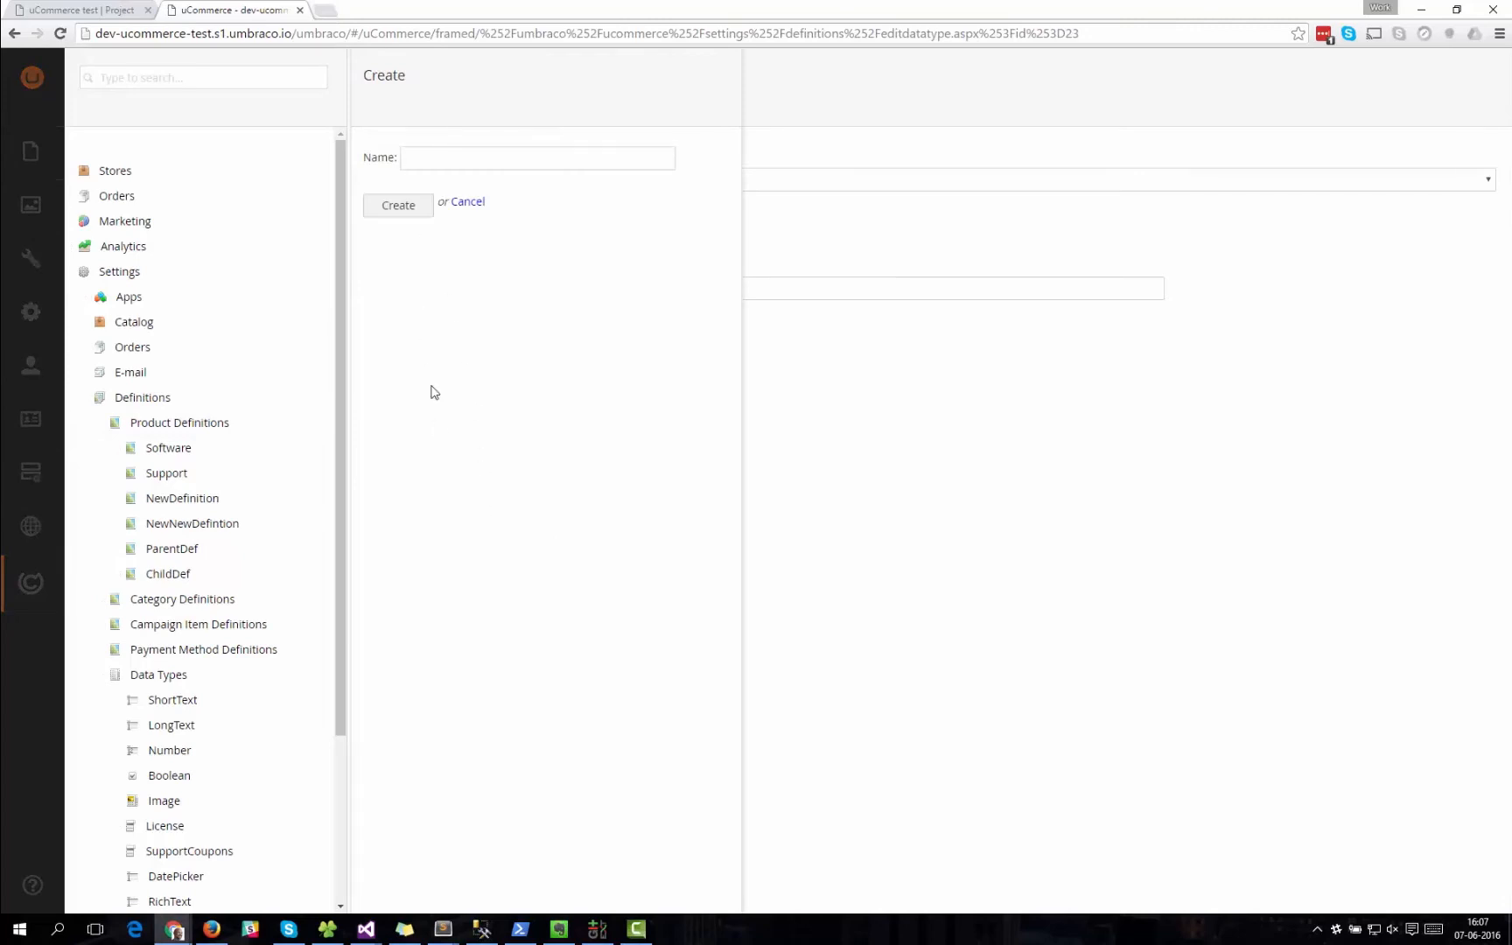
{"action": "type", "text": "My"}
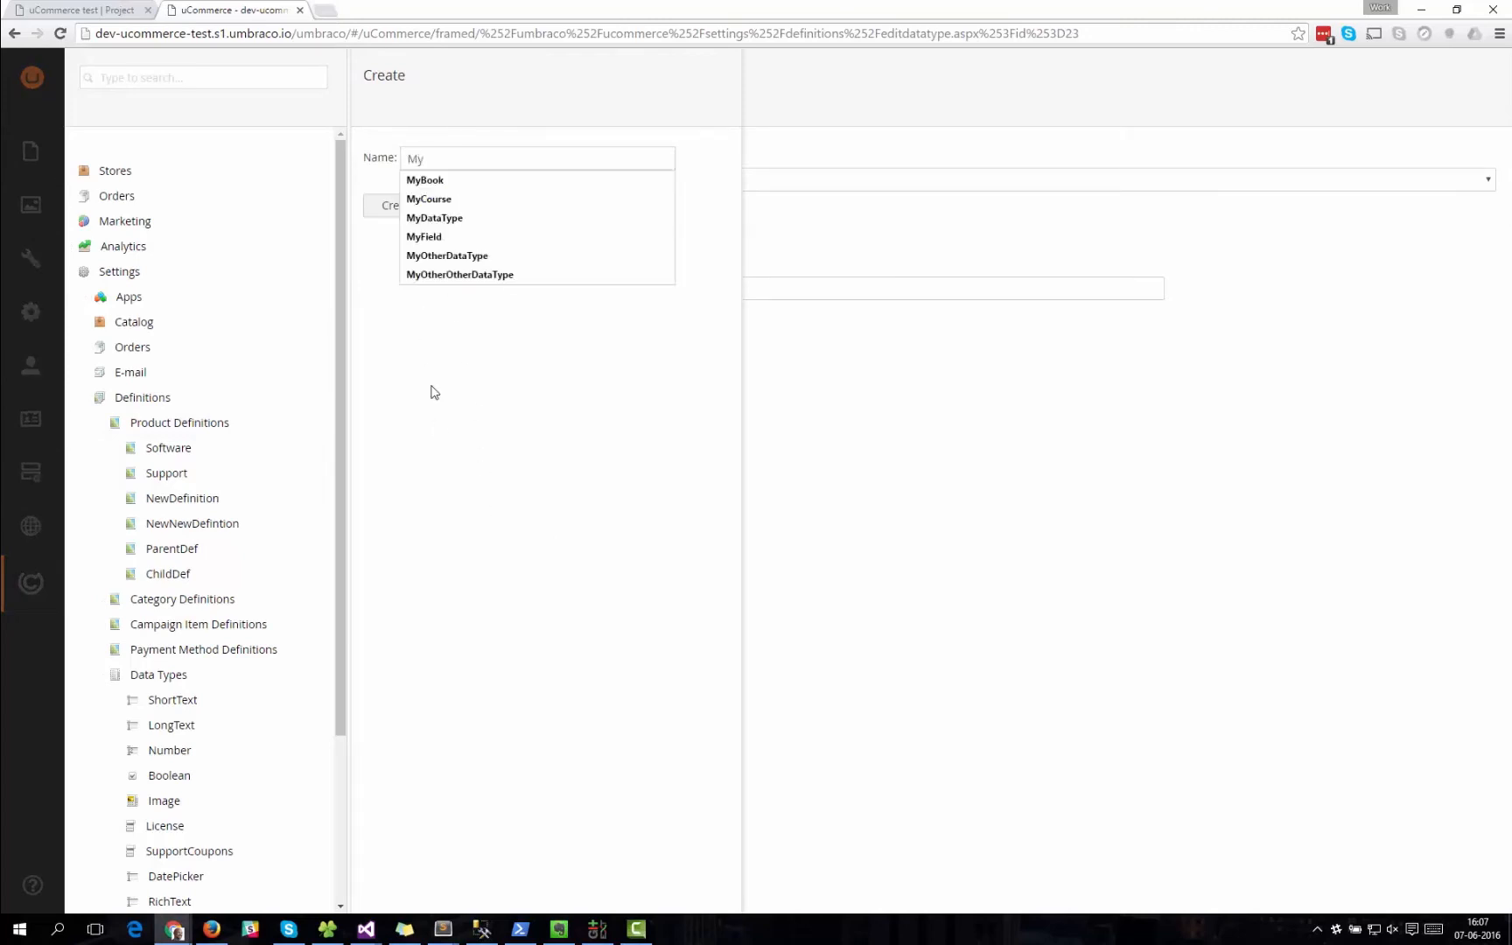
{"action": "type", "text": "Definition"}
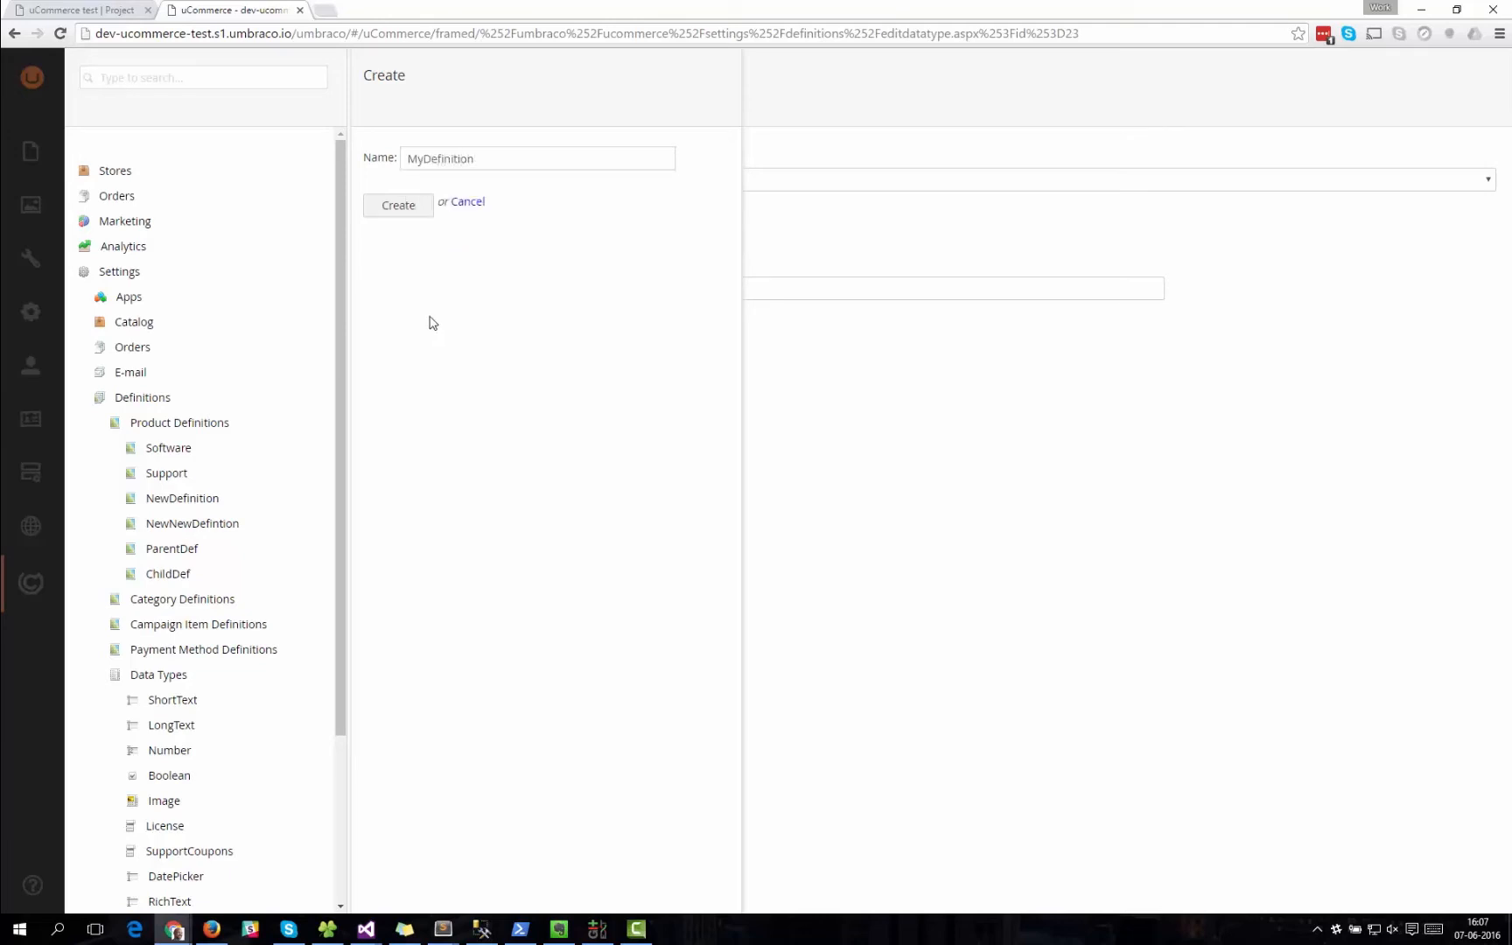
{"action": "left_click", "coordinate": [400, 206]}
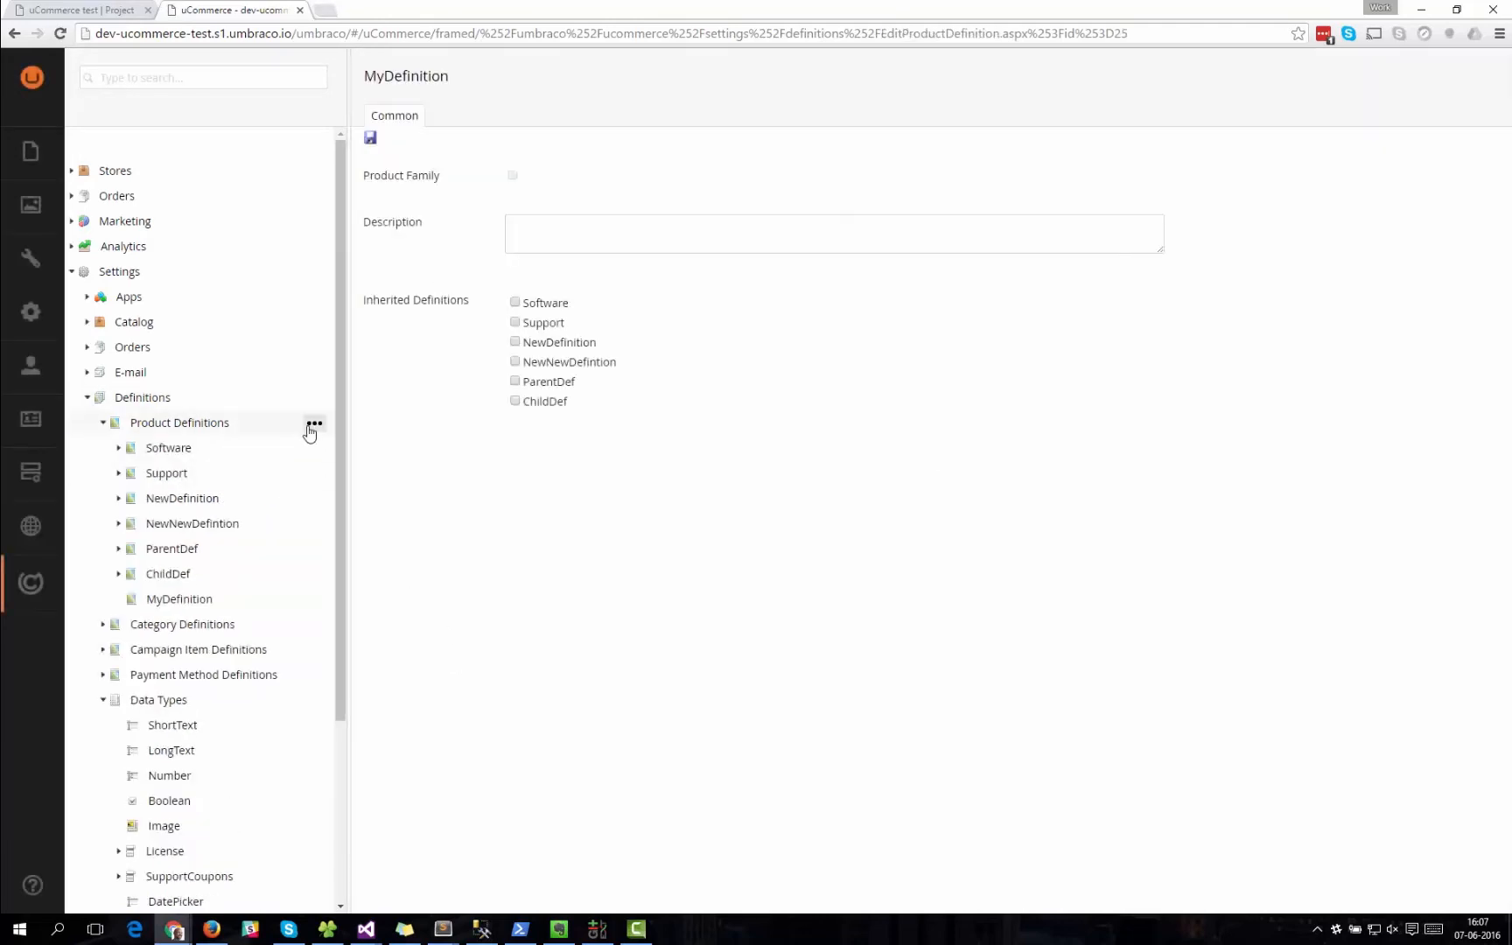
Create another product definition named MyParentDefinition.
{"action": "left_click", "coordinate": [313, 426]}
{"action": "left_click", "coordinate": [422, 155]}
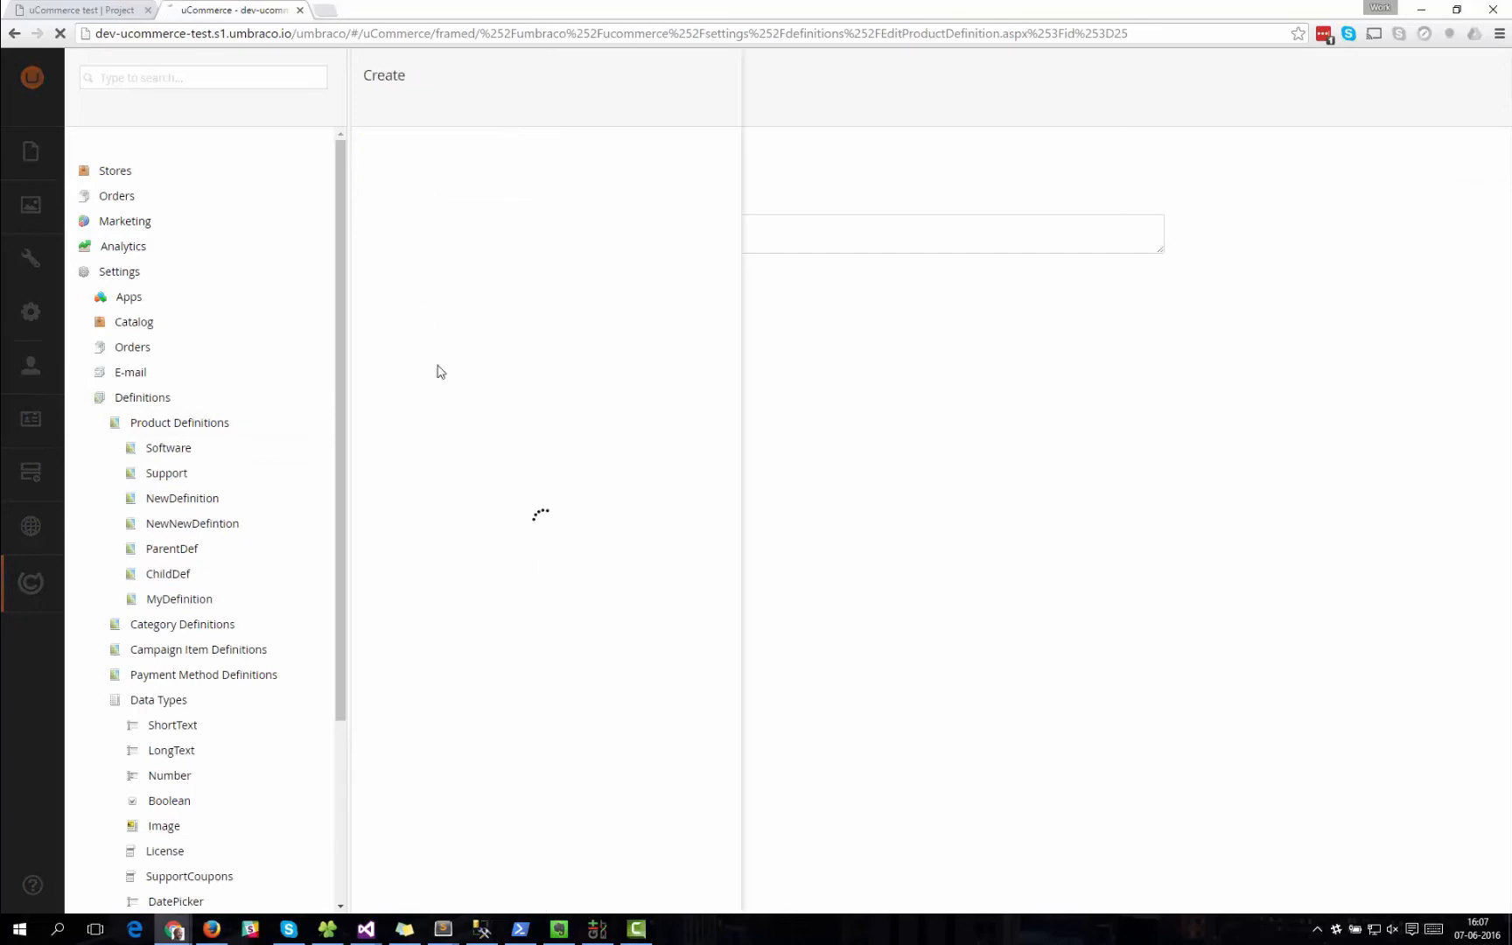
{"action": "type", "text": "MyParent"}
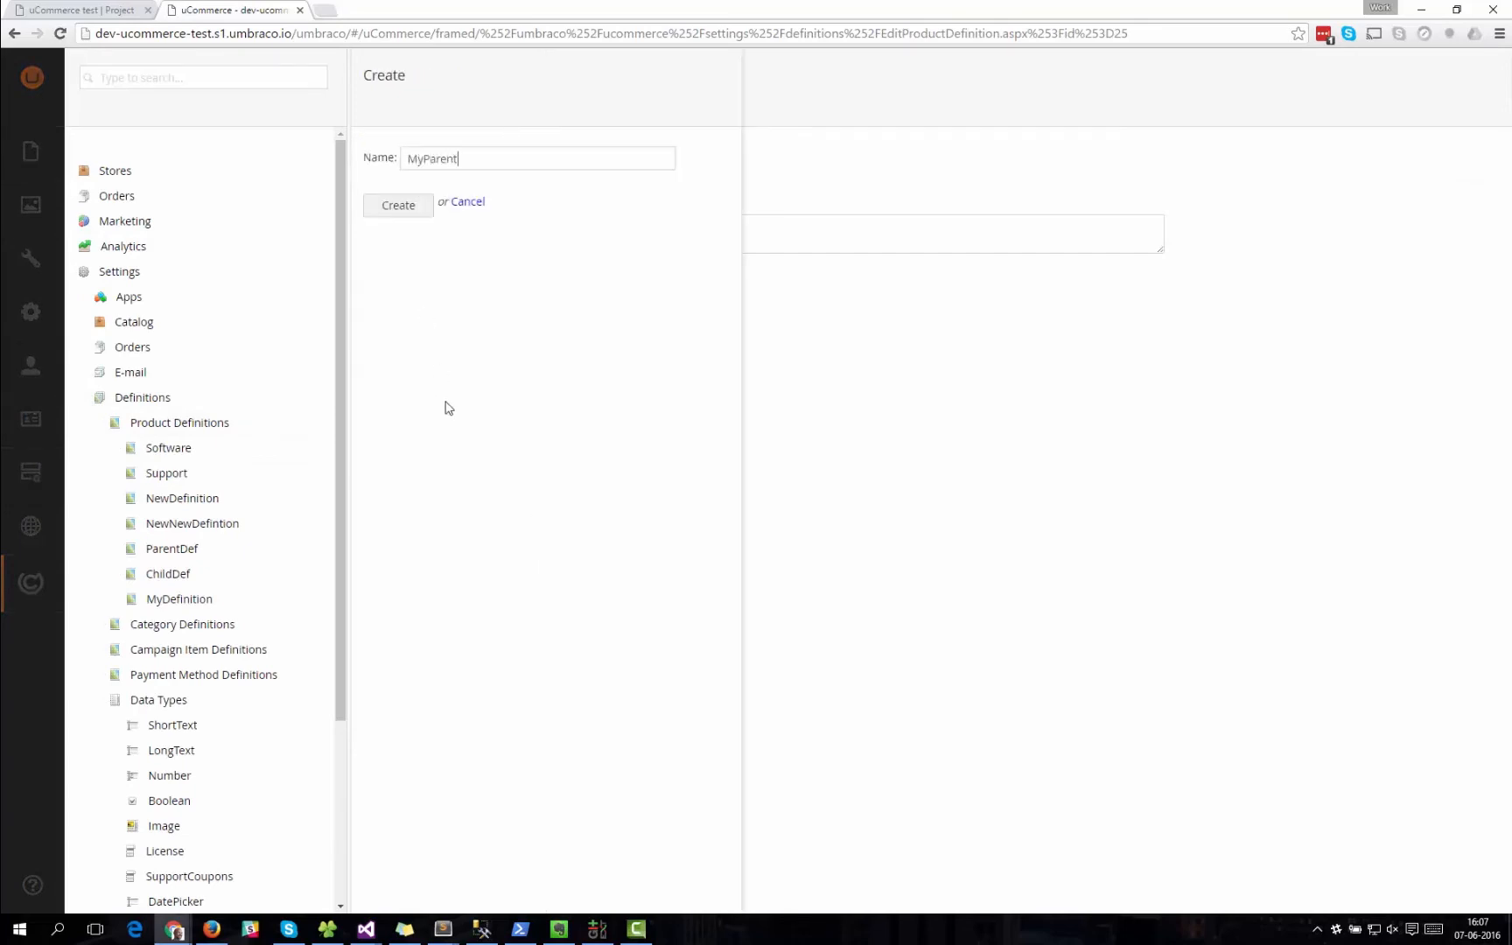
{"action": "type", "text": "Definition"}
{"action": "left_click", "coordinate": [416, 215]}
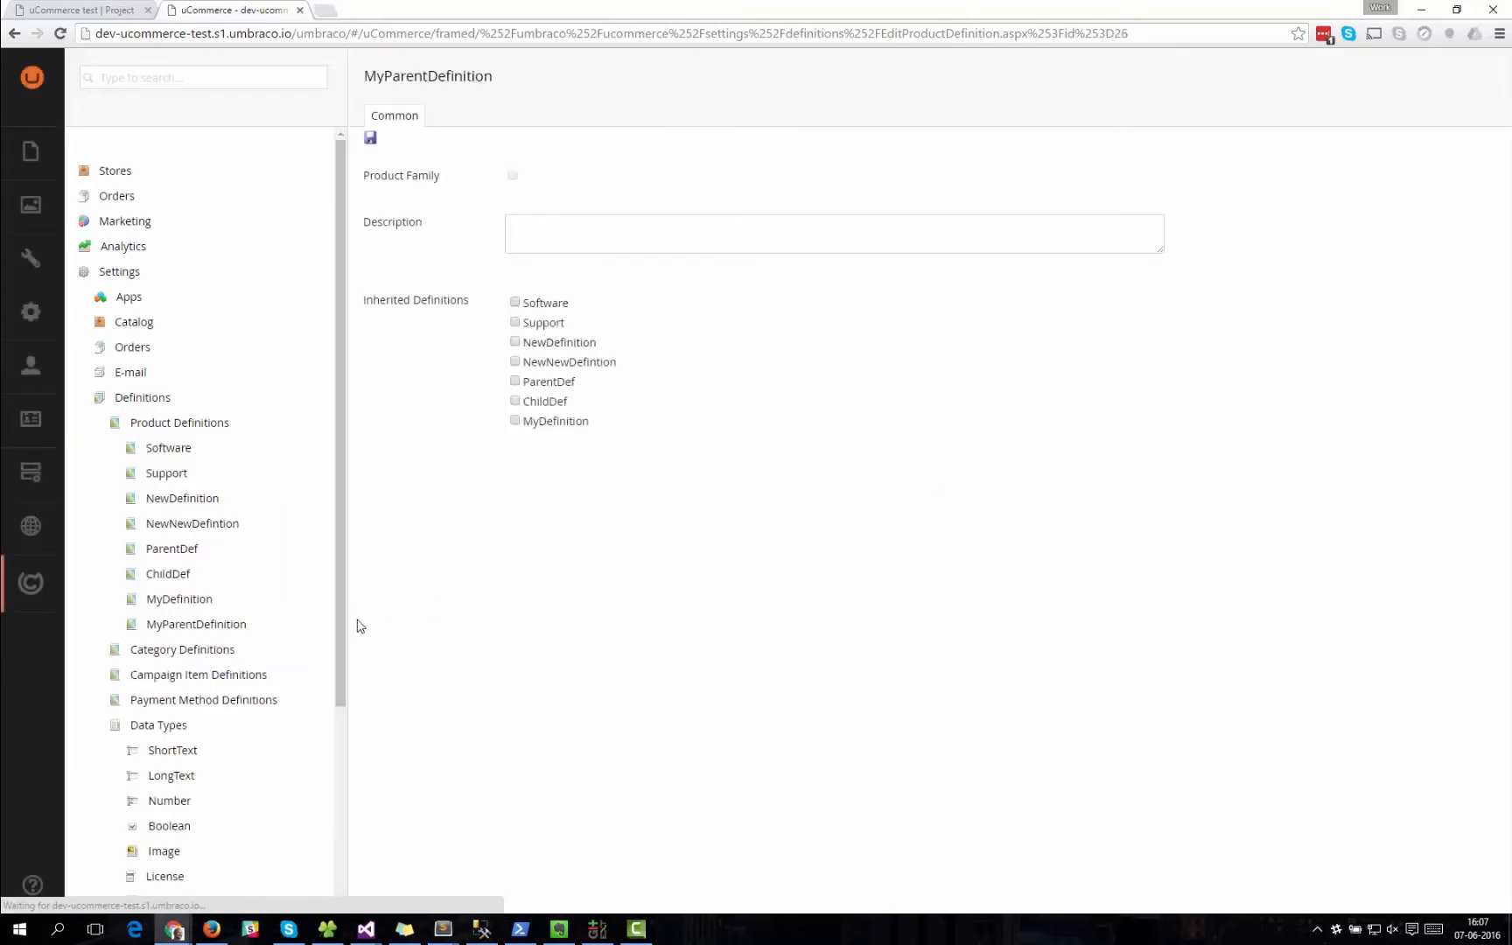
Make the MyDefinition product definition inherit from MyParentDefinition and save it.
{"action": "left_click", "coordinate": [192, 600]}
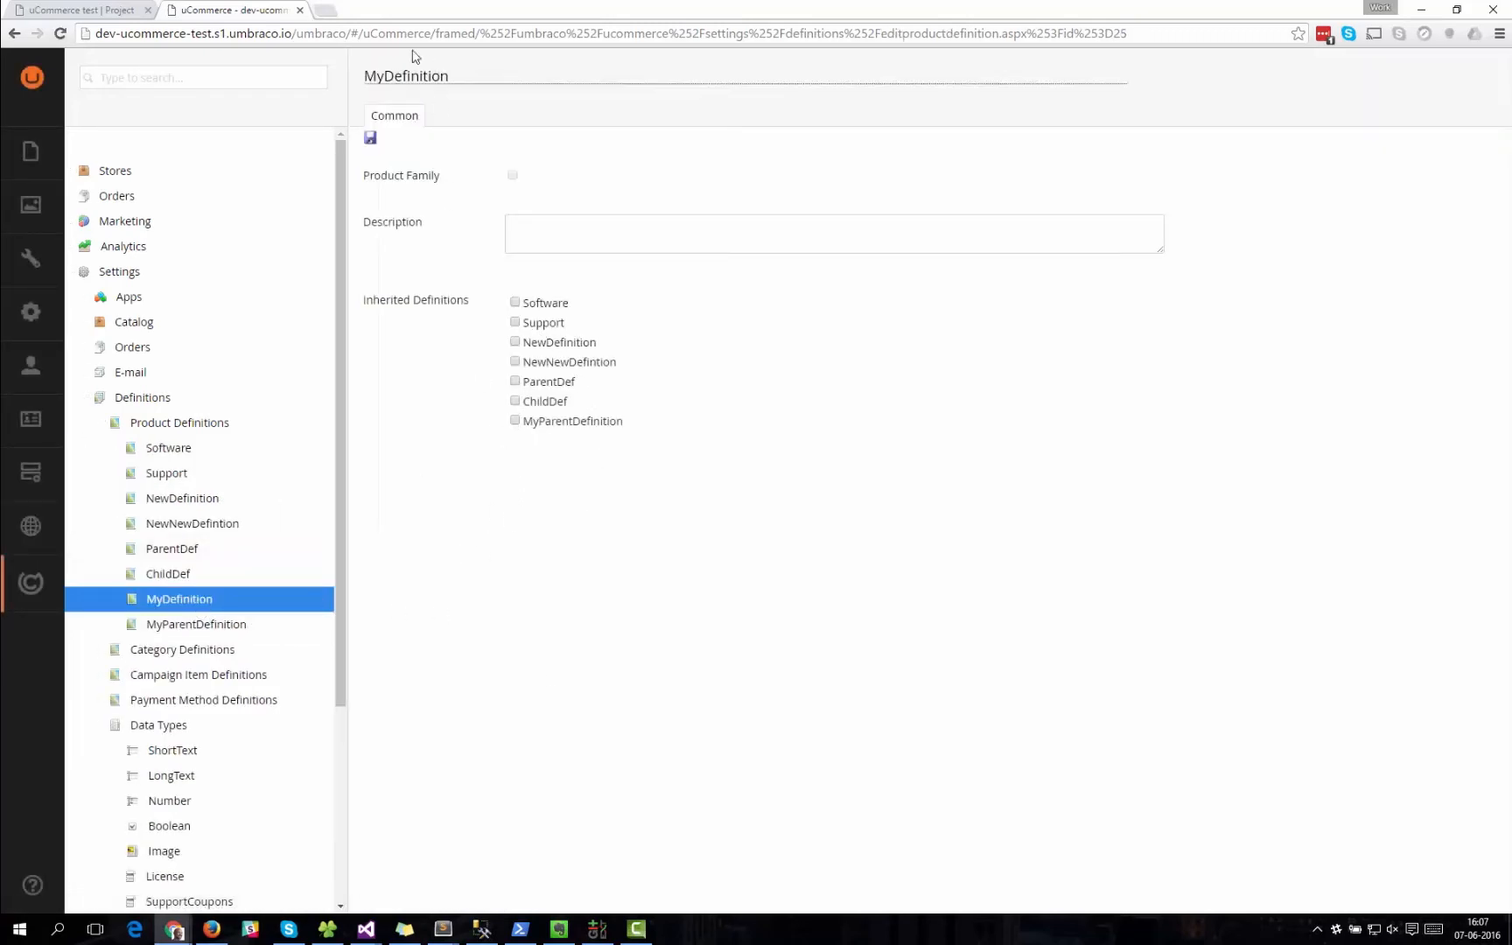
{"action": "left_click", "coordinate": [514, 421]}
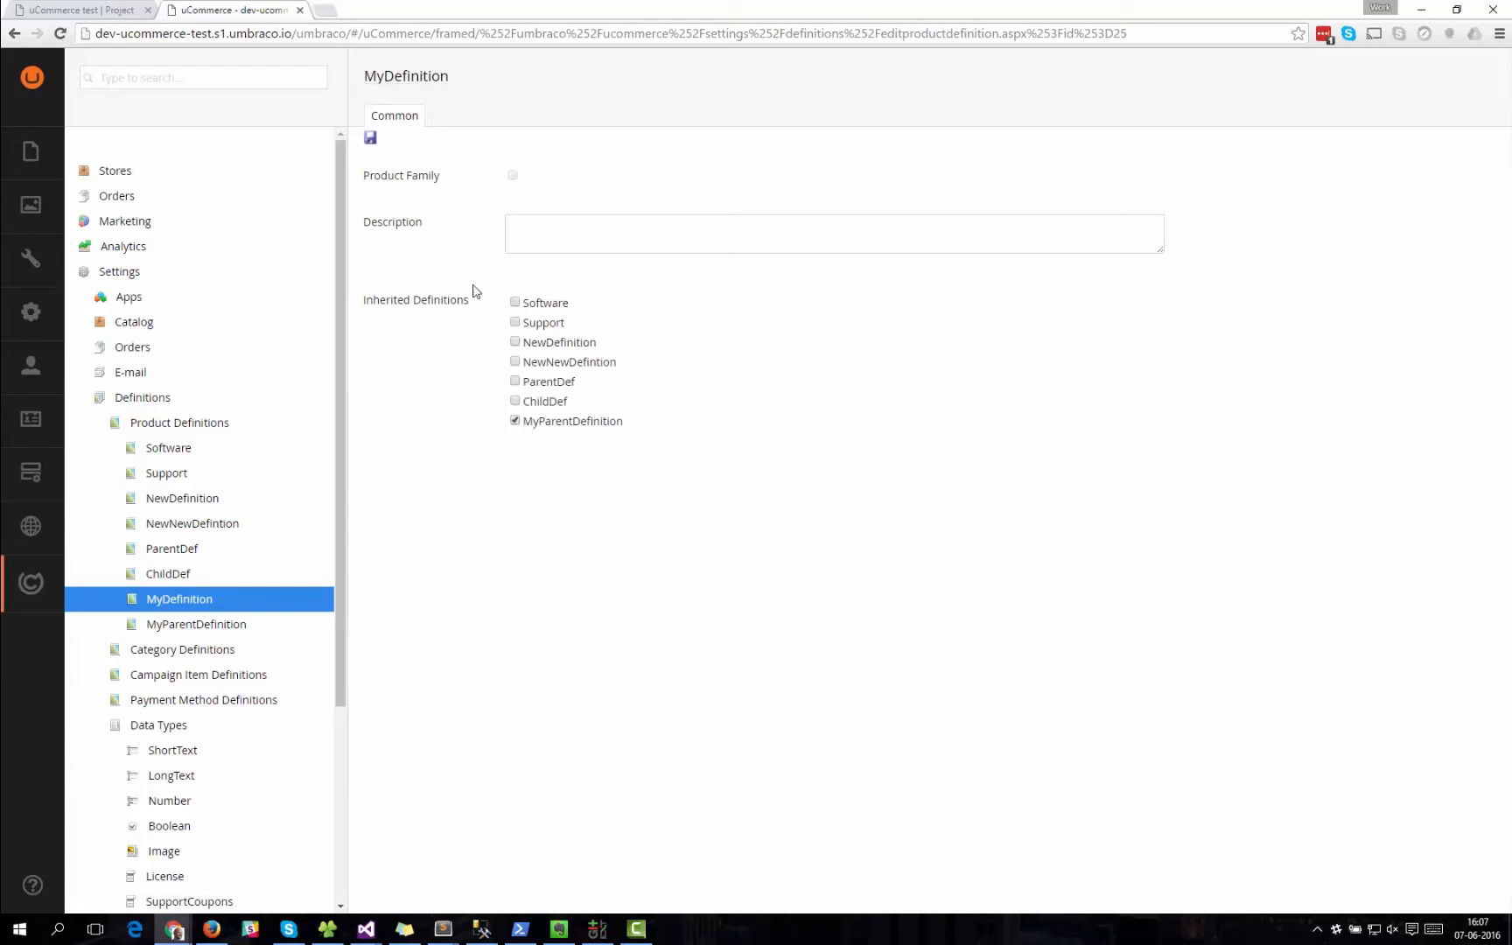
{"action": "left_click", "coordinate": [371, 137]}
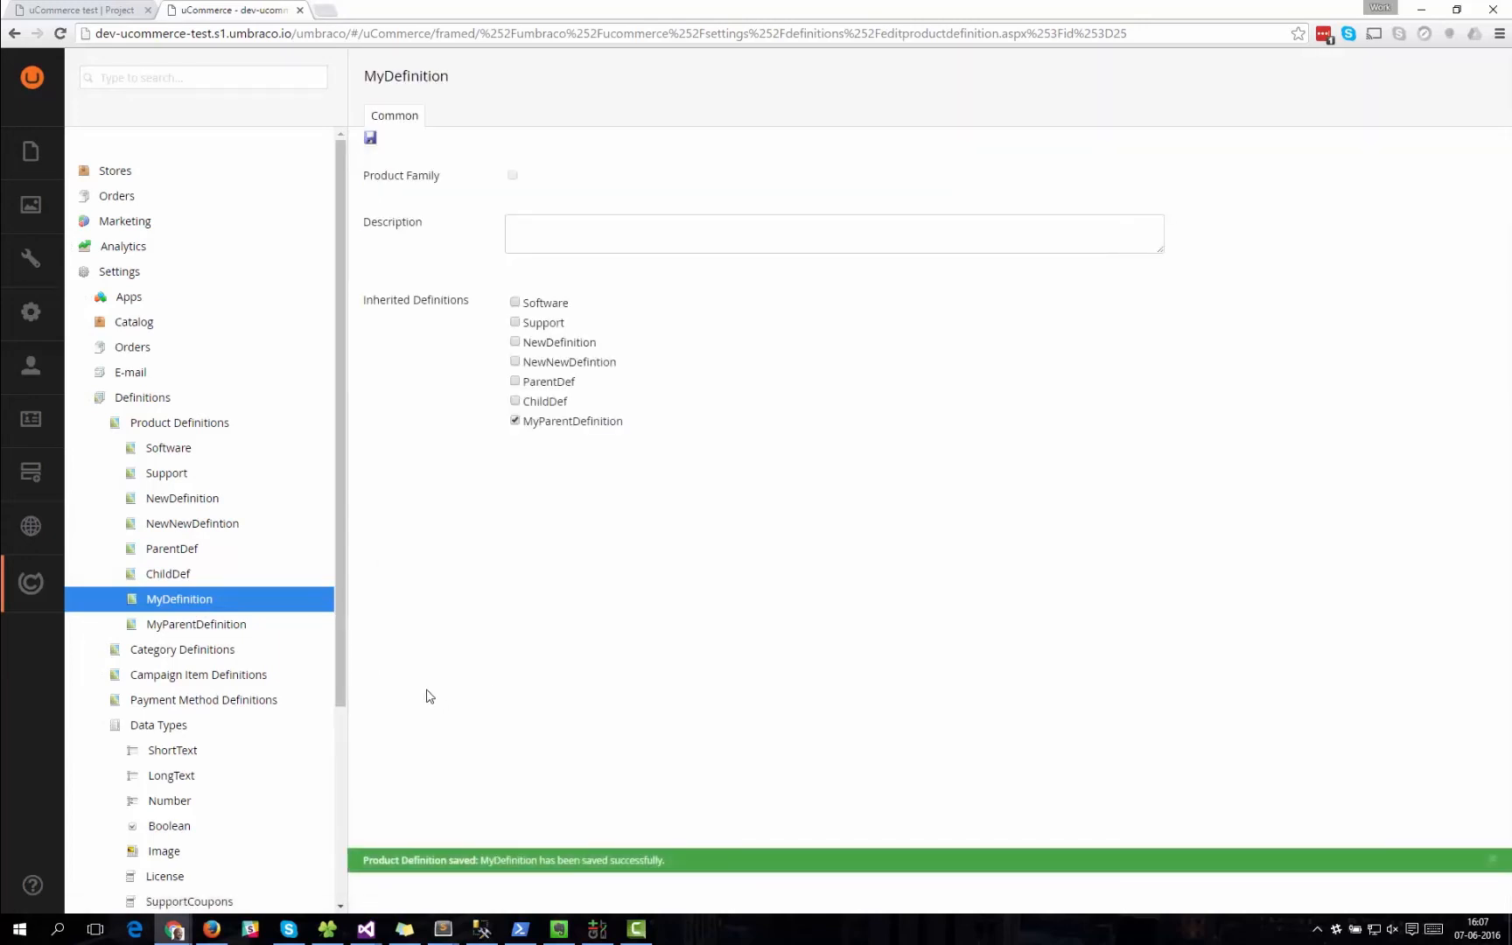
Create a field named MyField with the MyOtherOtherDataType data type on the MyDefinition product definition.
{"action": "left_click", "coordinate": [315, 598]}
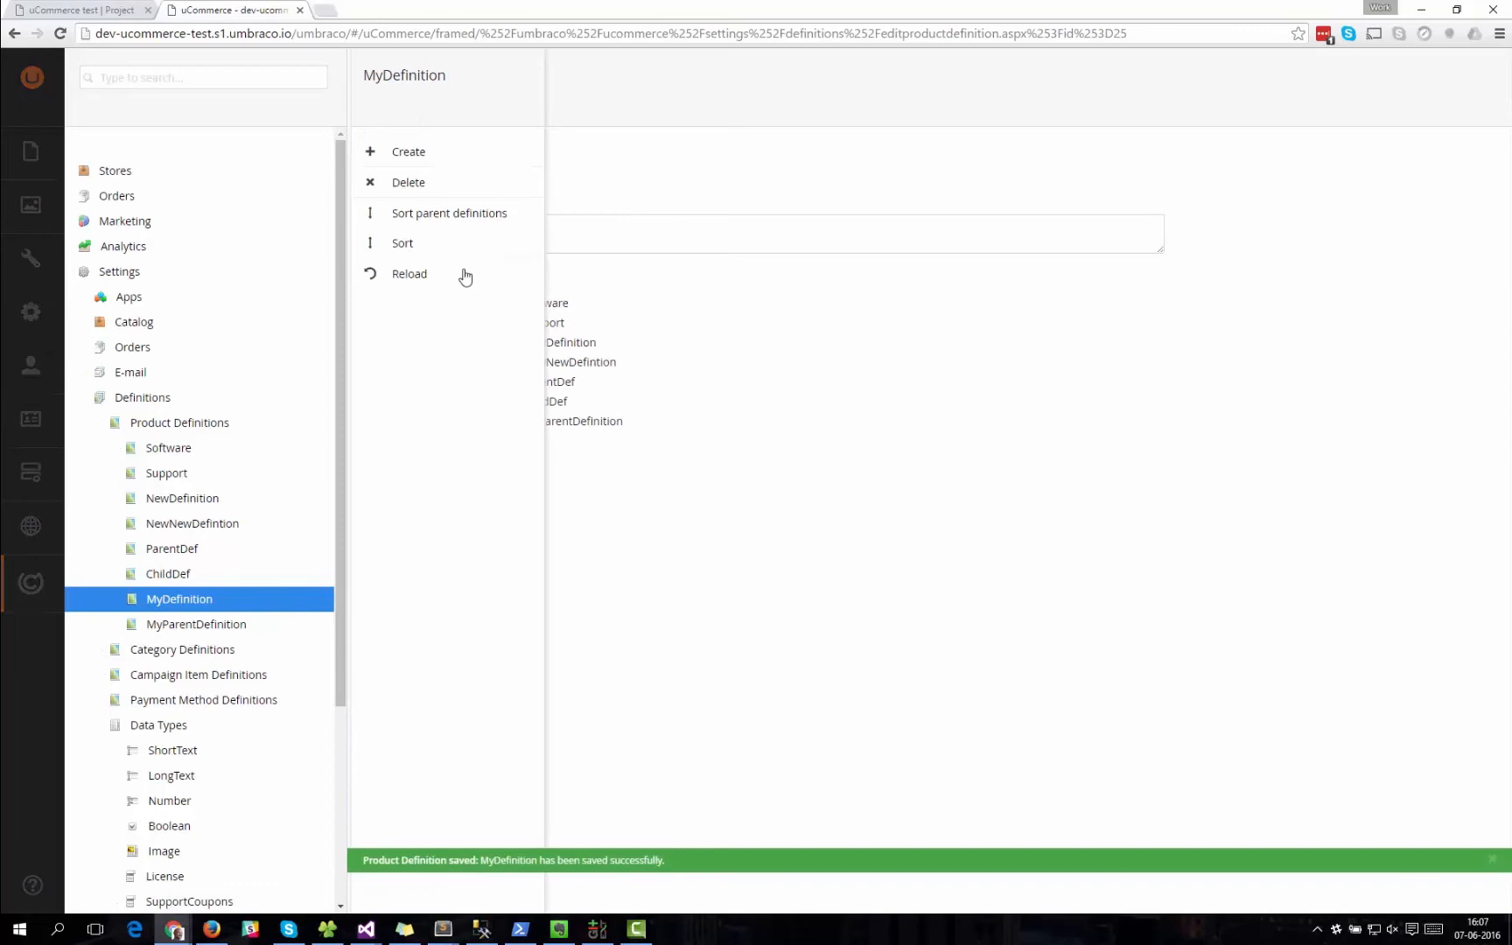
{"action": "left_click", "coordinate": [413, 152]}
{"action": "left_click", "coordinate": [465, 165]}
{"action": "type", "text": "MyField"}
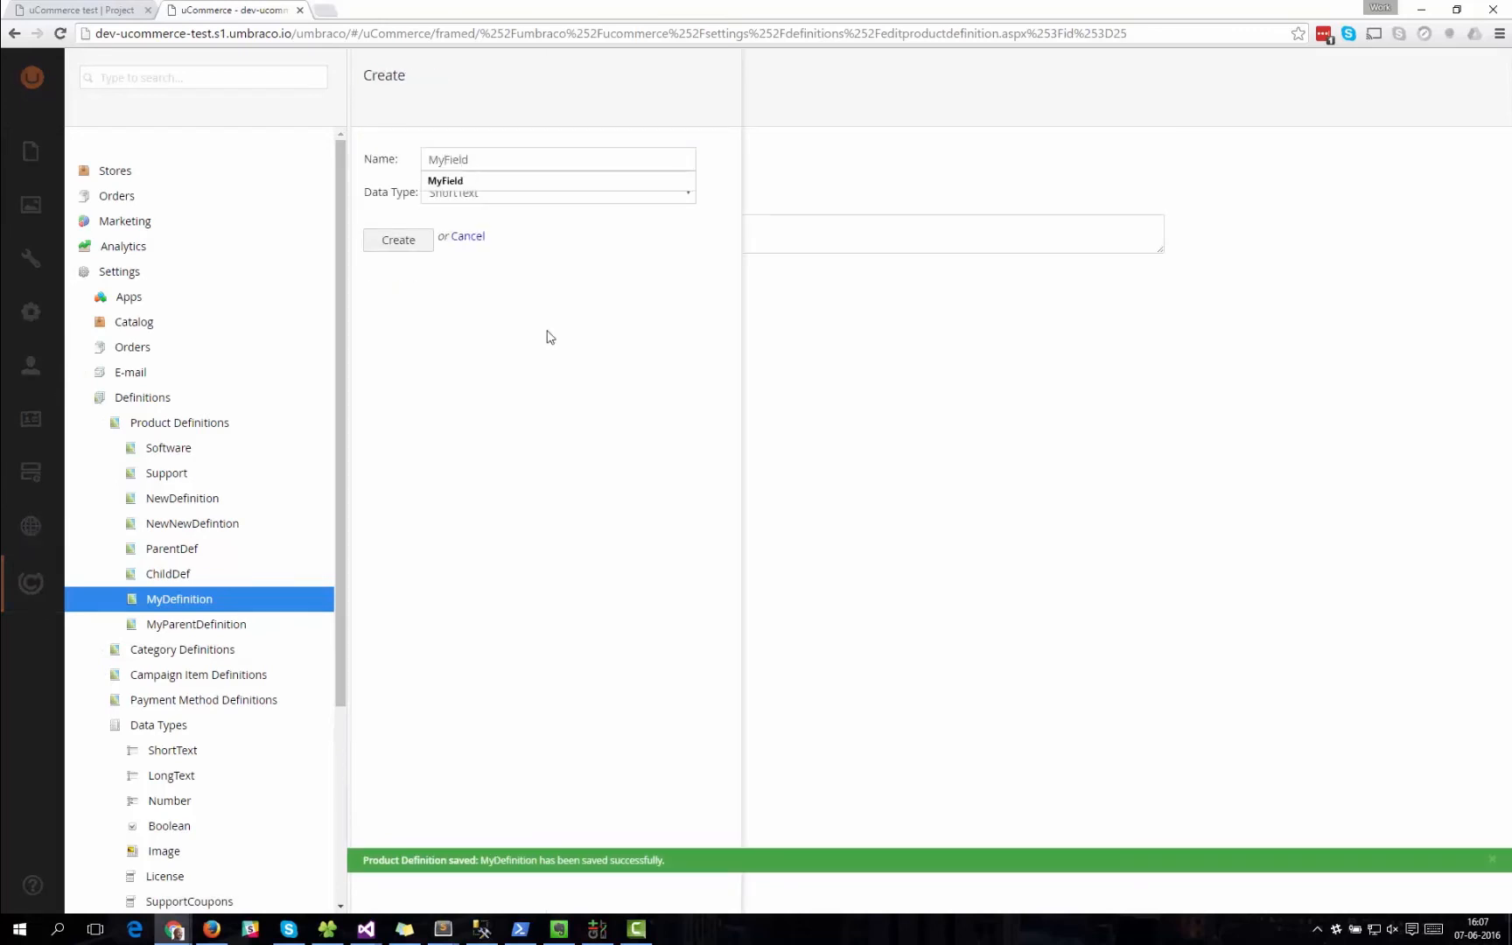
{"action": "left_click", "coordinate": [586, 236]}
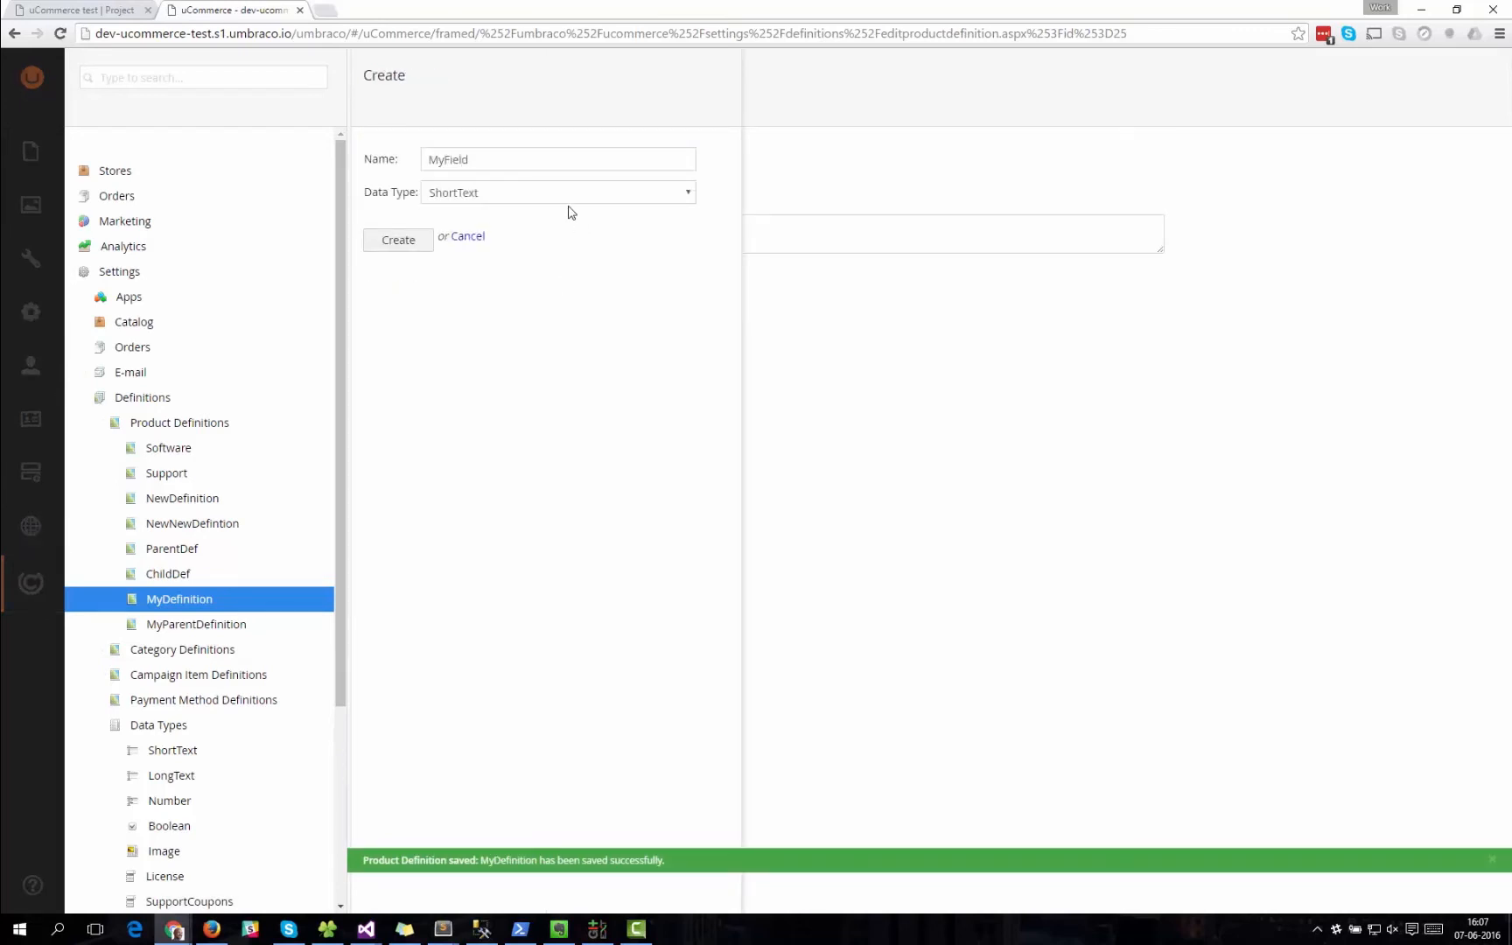
{"action": "left_click", "coordinate": [567, 200]}
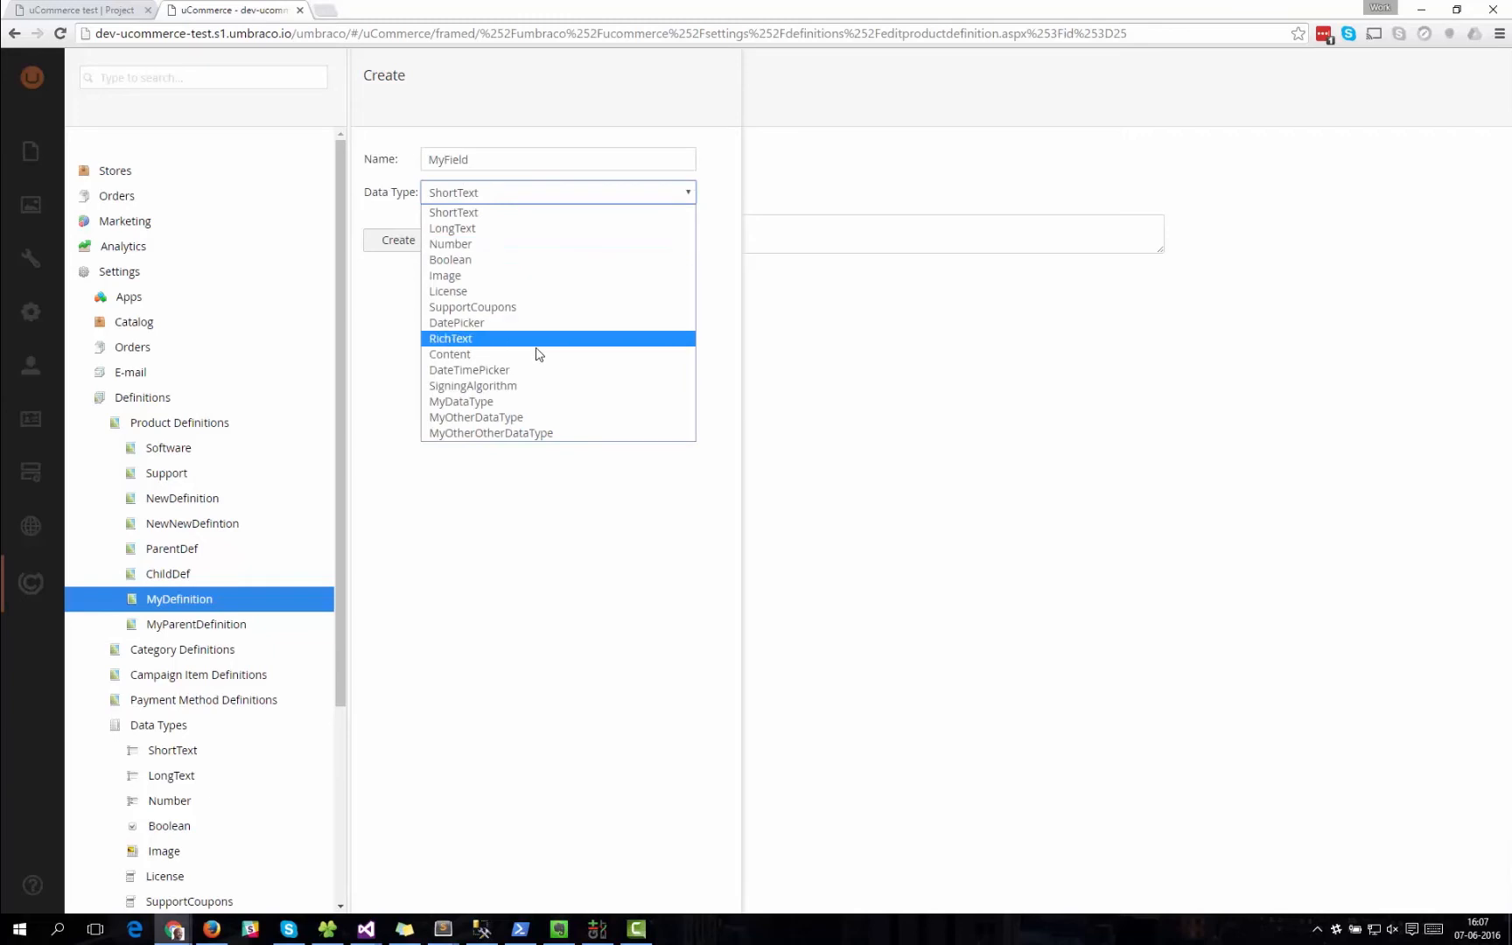
{"action": "left_click", "coordinate": [532, 434]}
{"action": "left_click", "coordinate": [398, 240]}
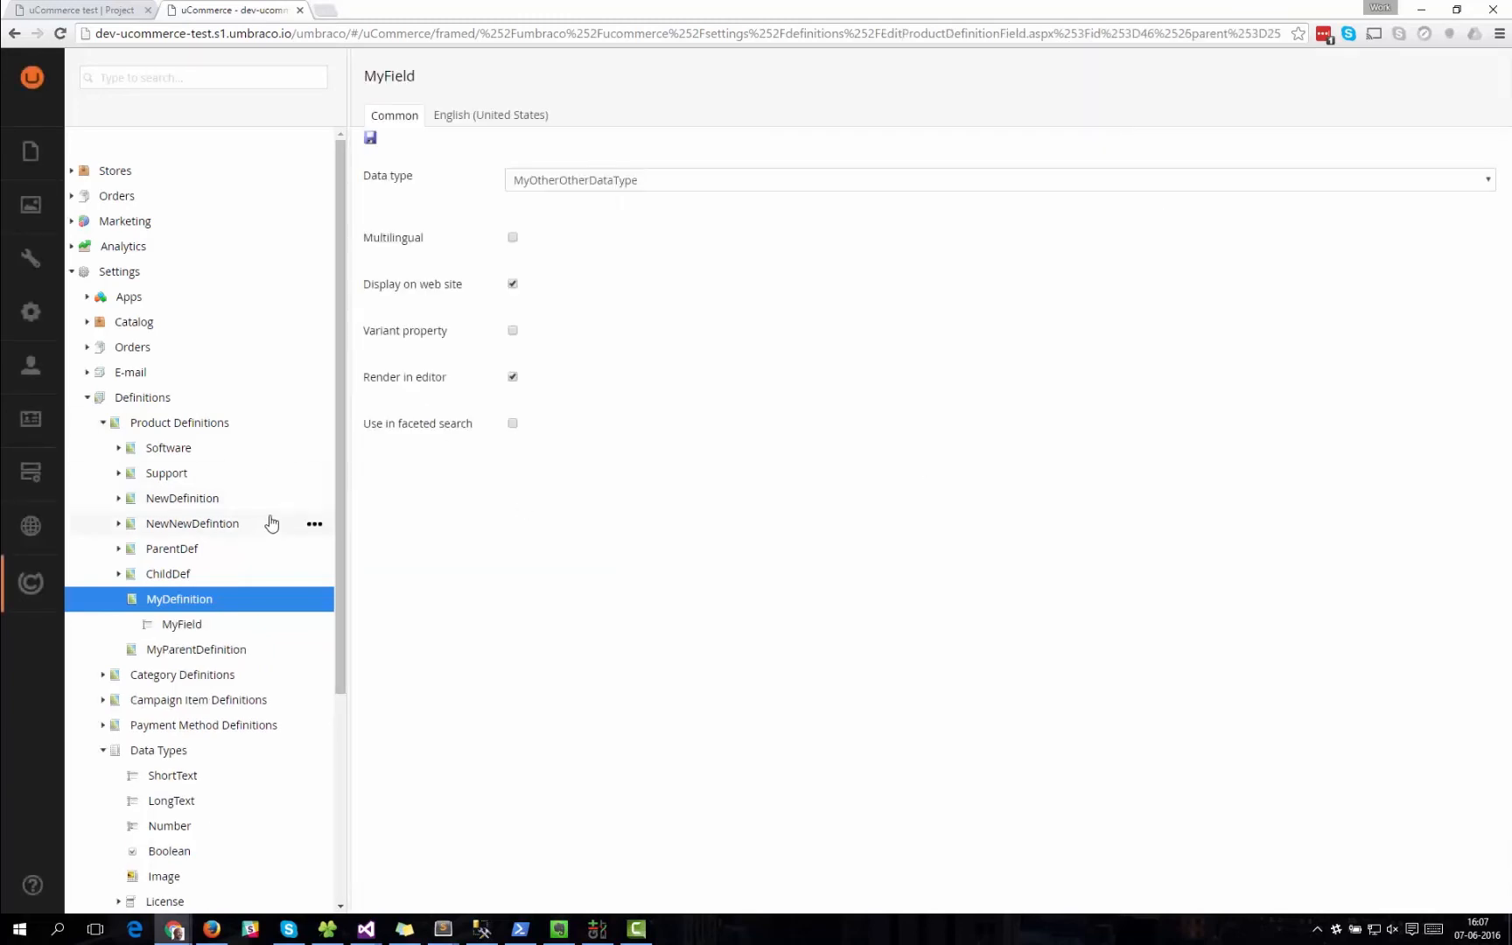
{"action": "scroll", "coordinate": [229, 630], "scroll_direction": "down", "scroll_amount": 3}
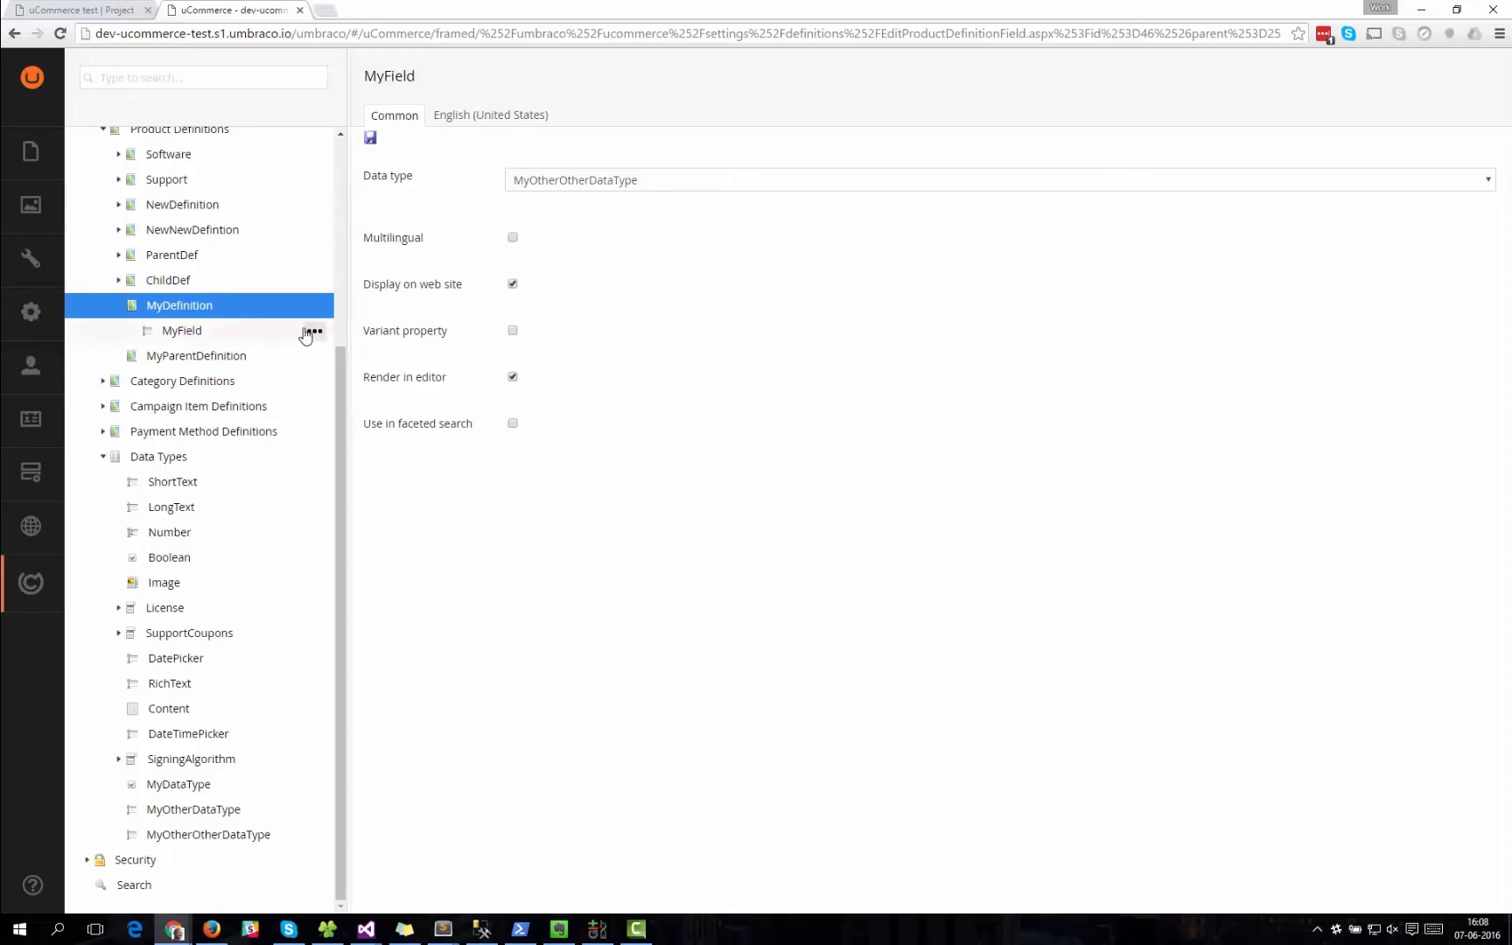
{"action": "left_click_drag", "start_coordinate": [341, 377], "coordinate": [340, 198]}
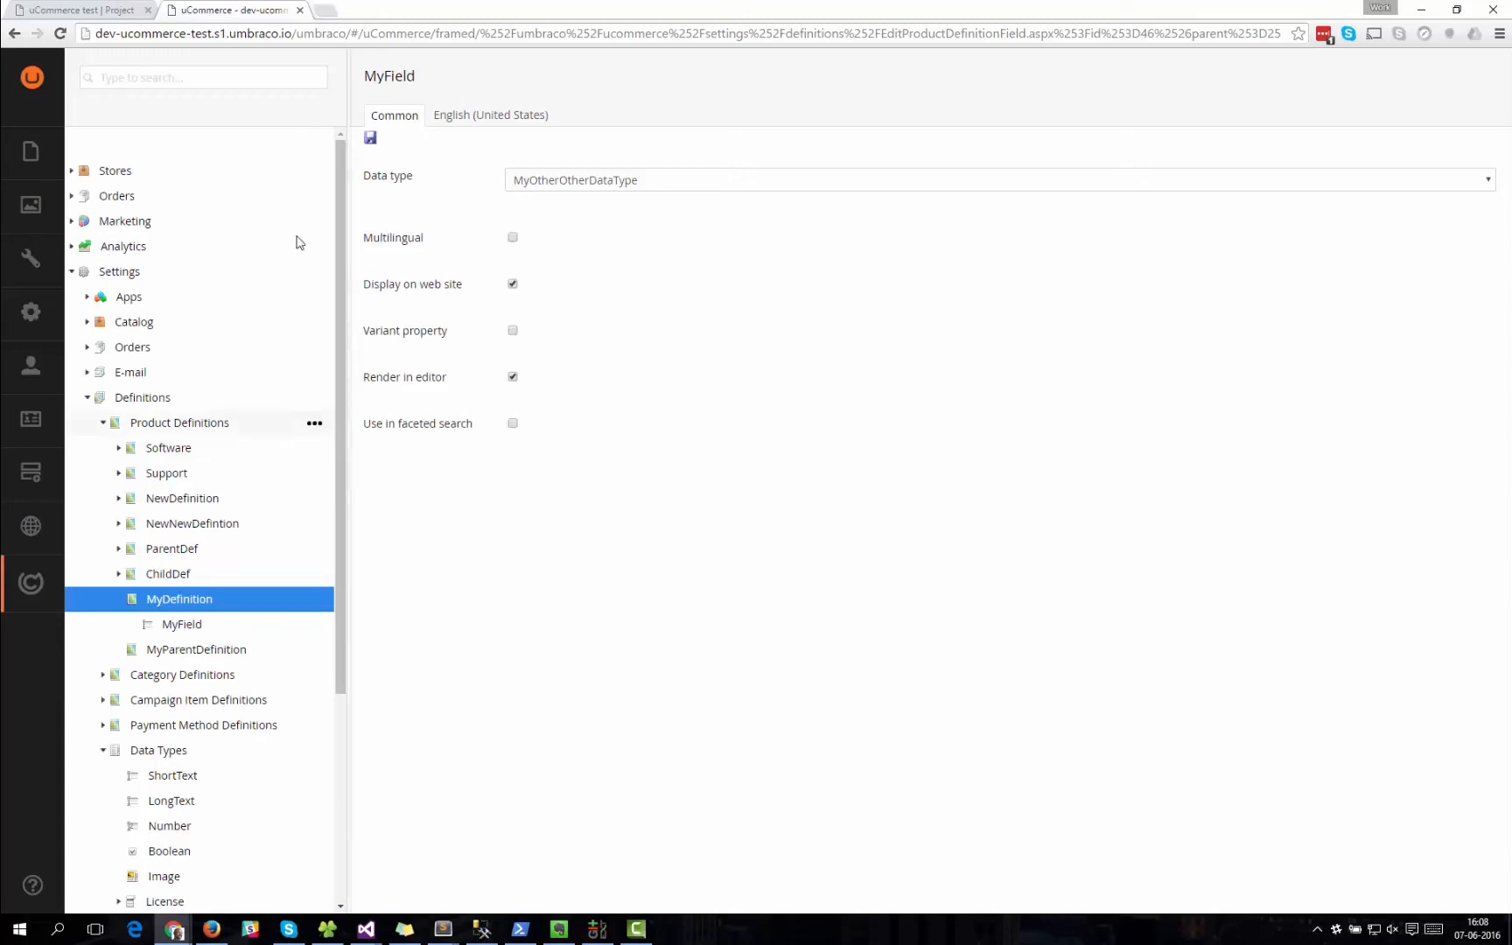
Switch to the uCommerce test project page, refresh it and check the files in the latest Development commit.
{"action": "left_click", "coordinate": [83, 10]}
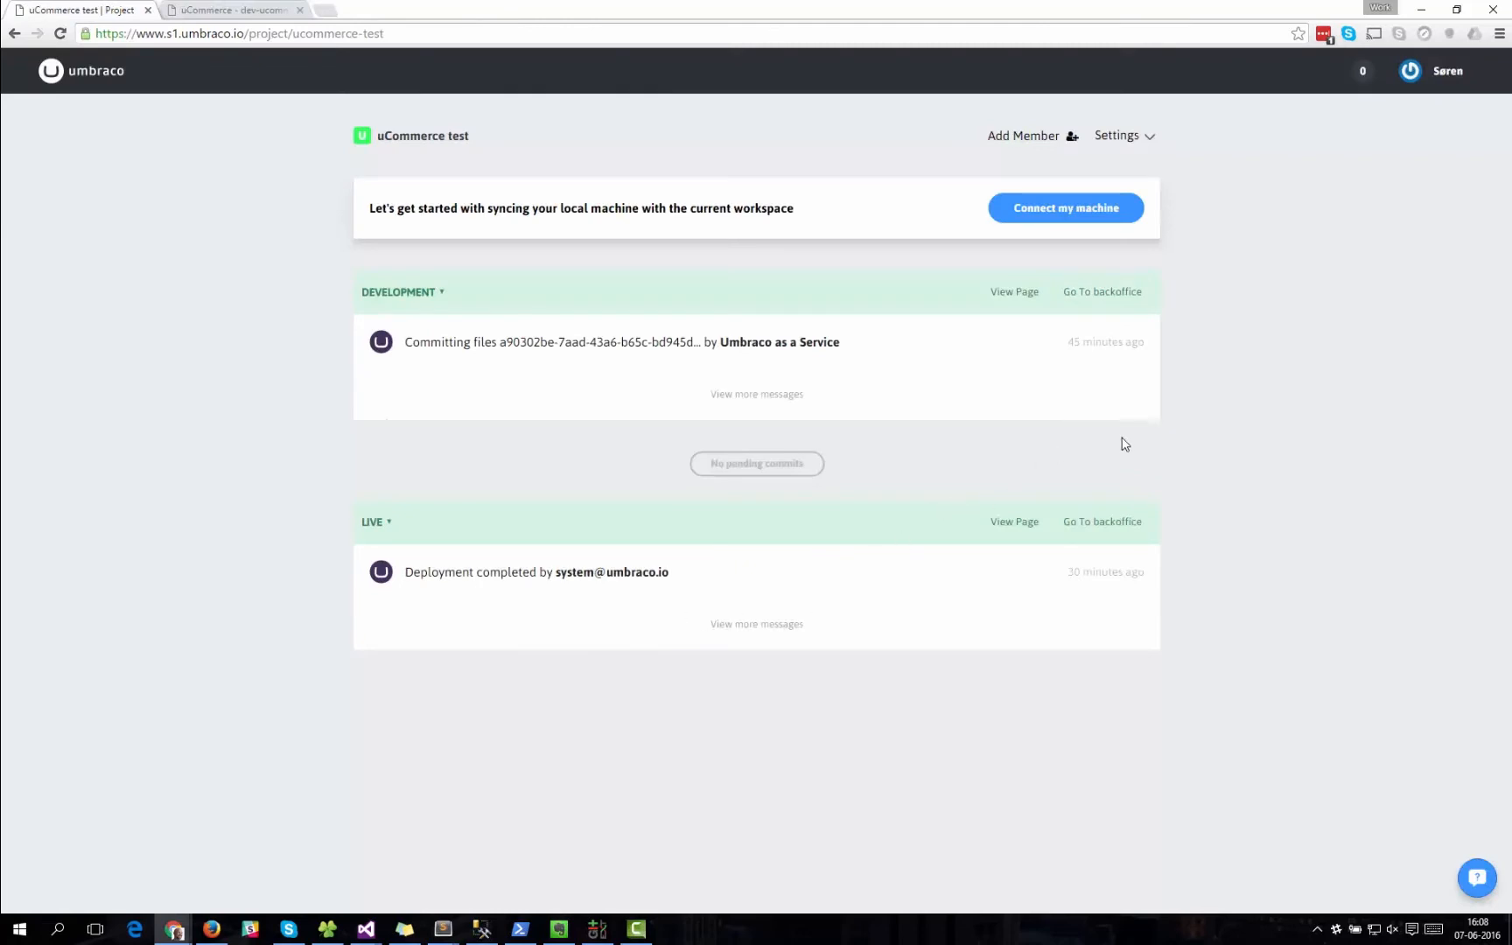
{"action": "left_click", "coordinate": [59, 35]}
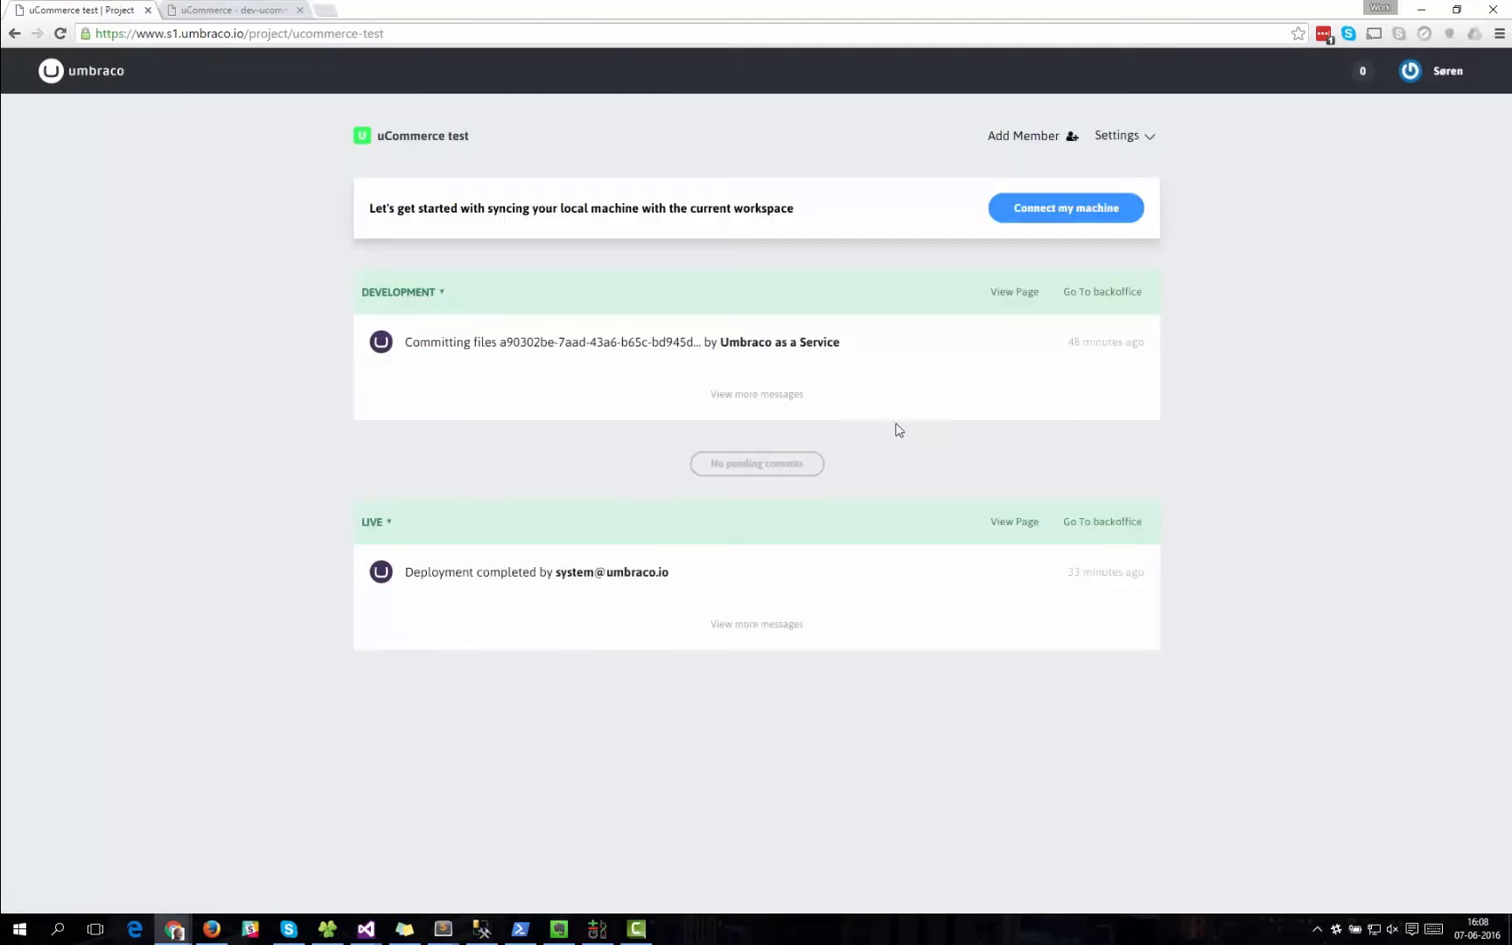
{"action": "left_click", "coordinate": [60, 34]}
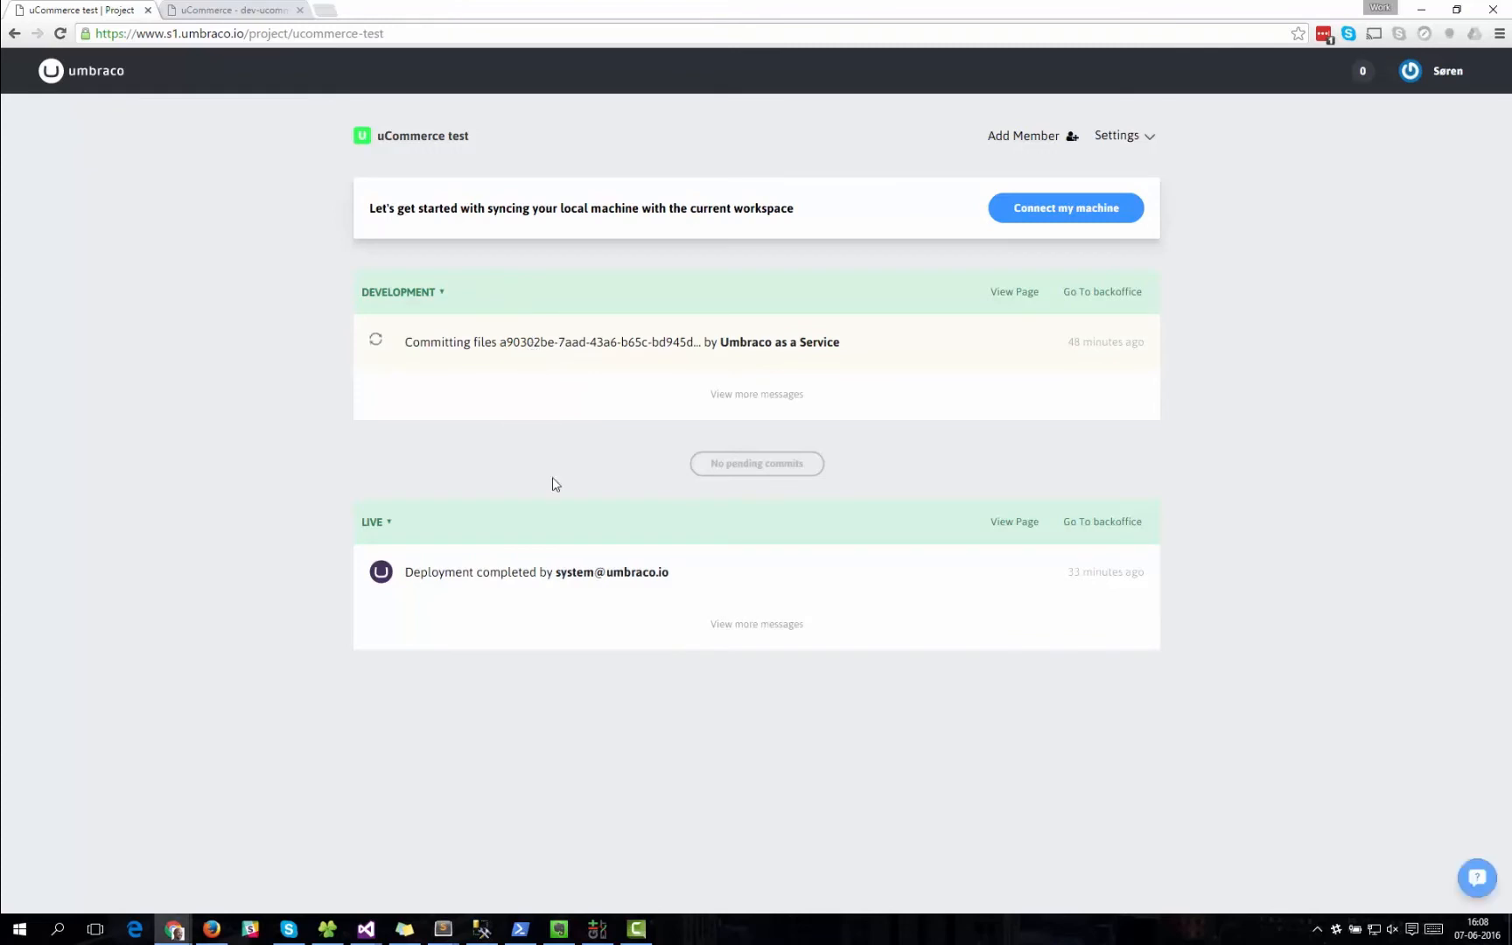
{"action": "left_click", "coordinate": [569, 346]}
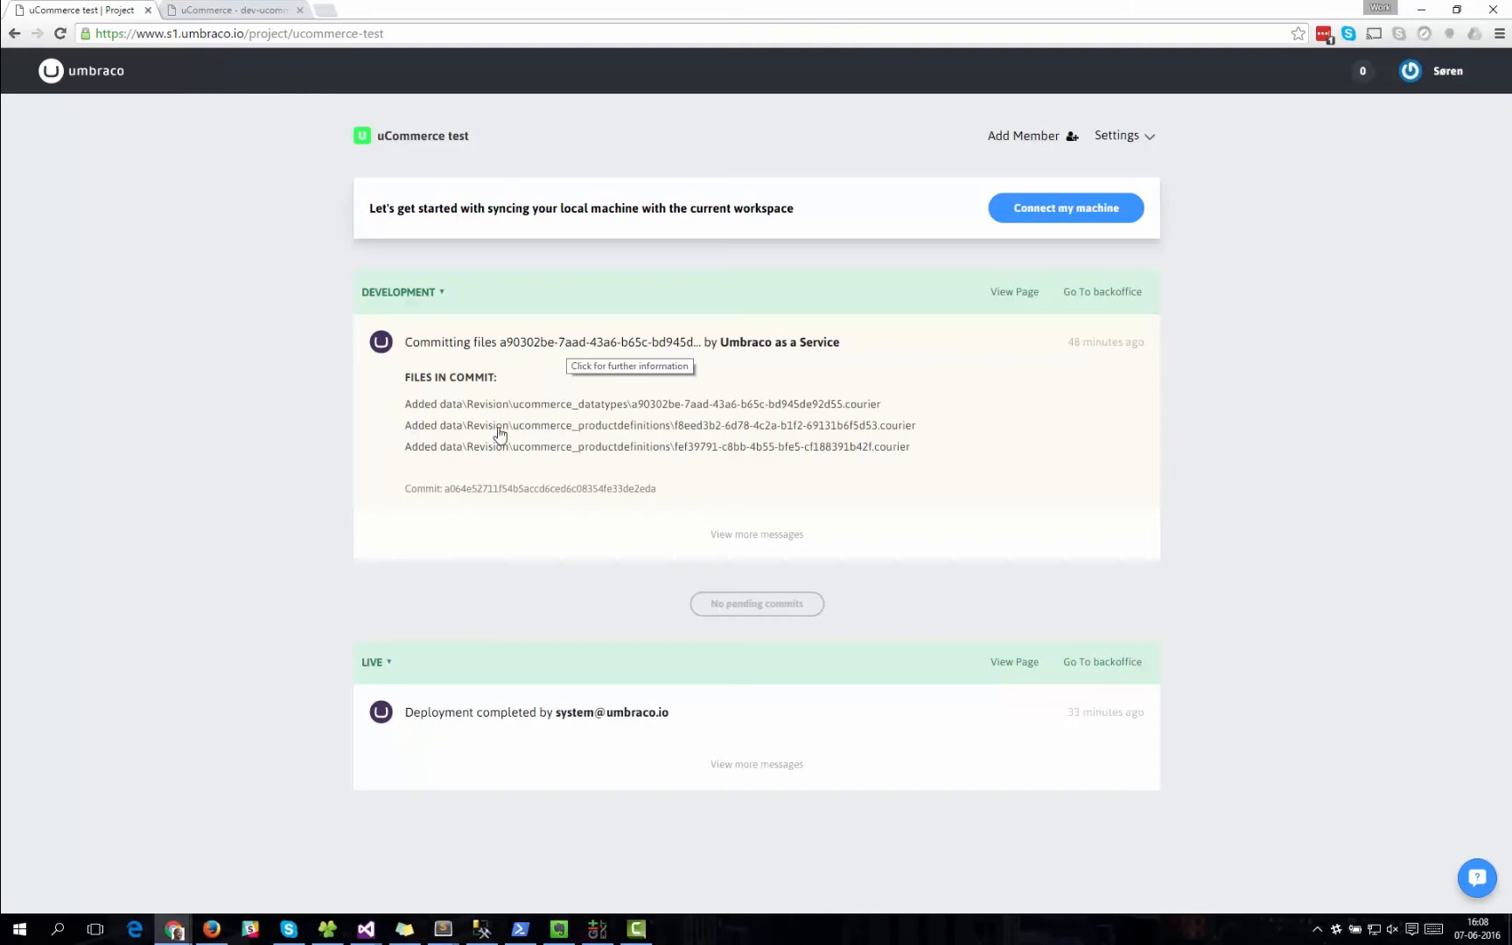
{"action": "left_click", "coordinate": [503, 343]}
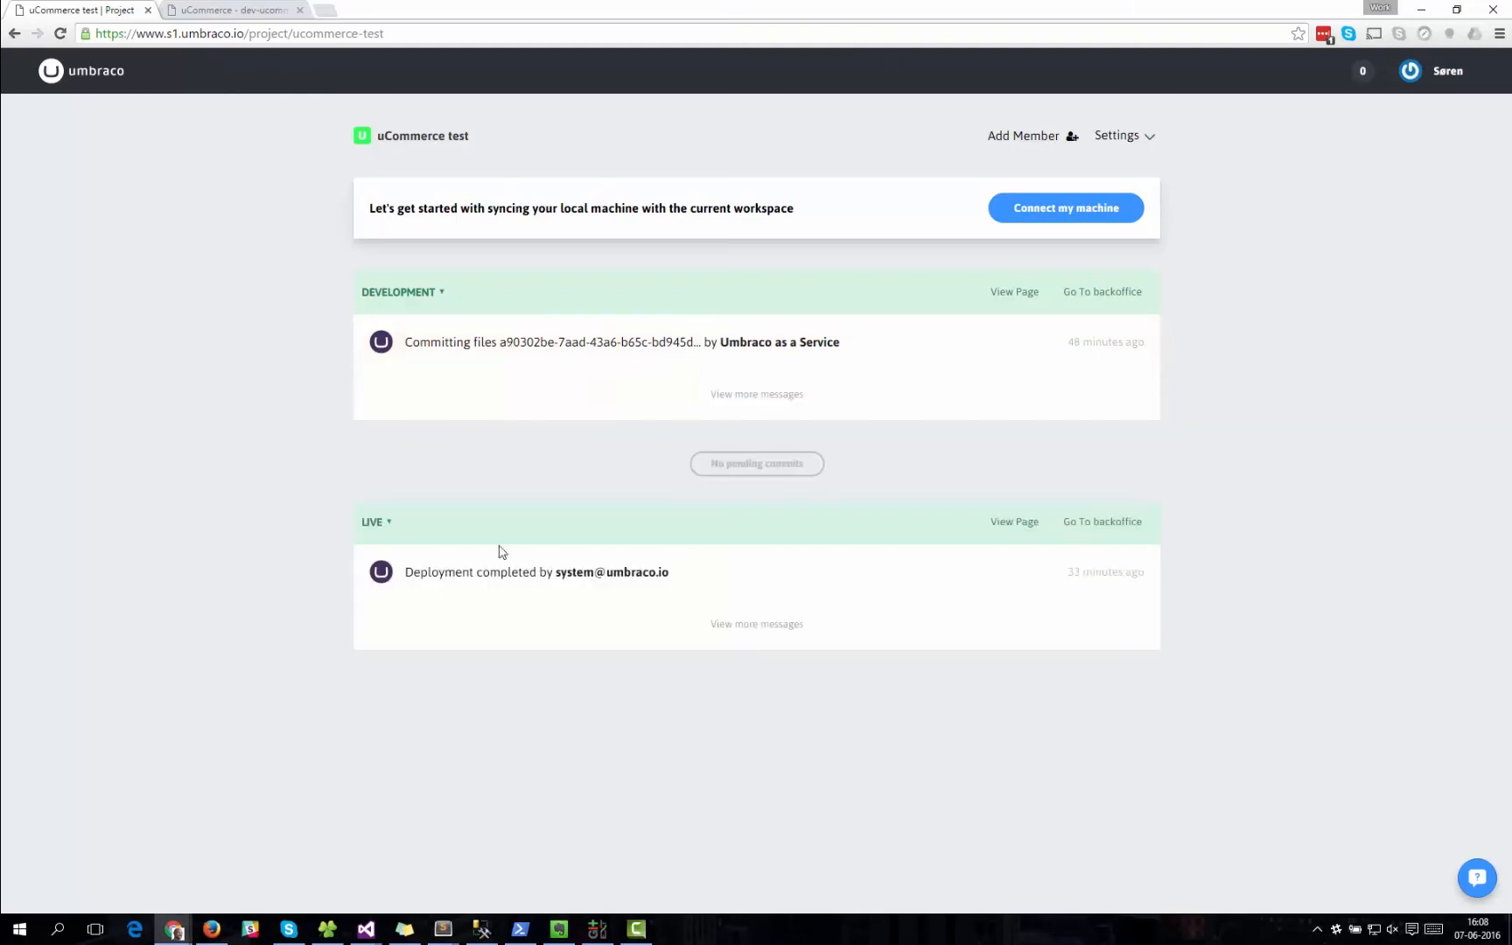
Refresh the project page again, show more Development messages and examine the files in the newest commit.
{"action": "left_click", "coordinate": [61, 33]}
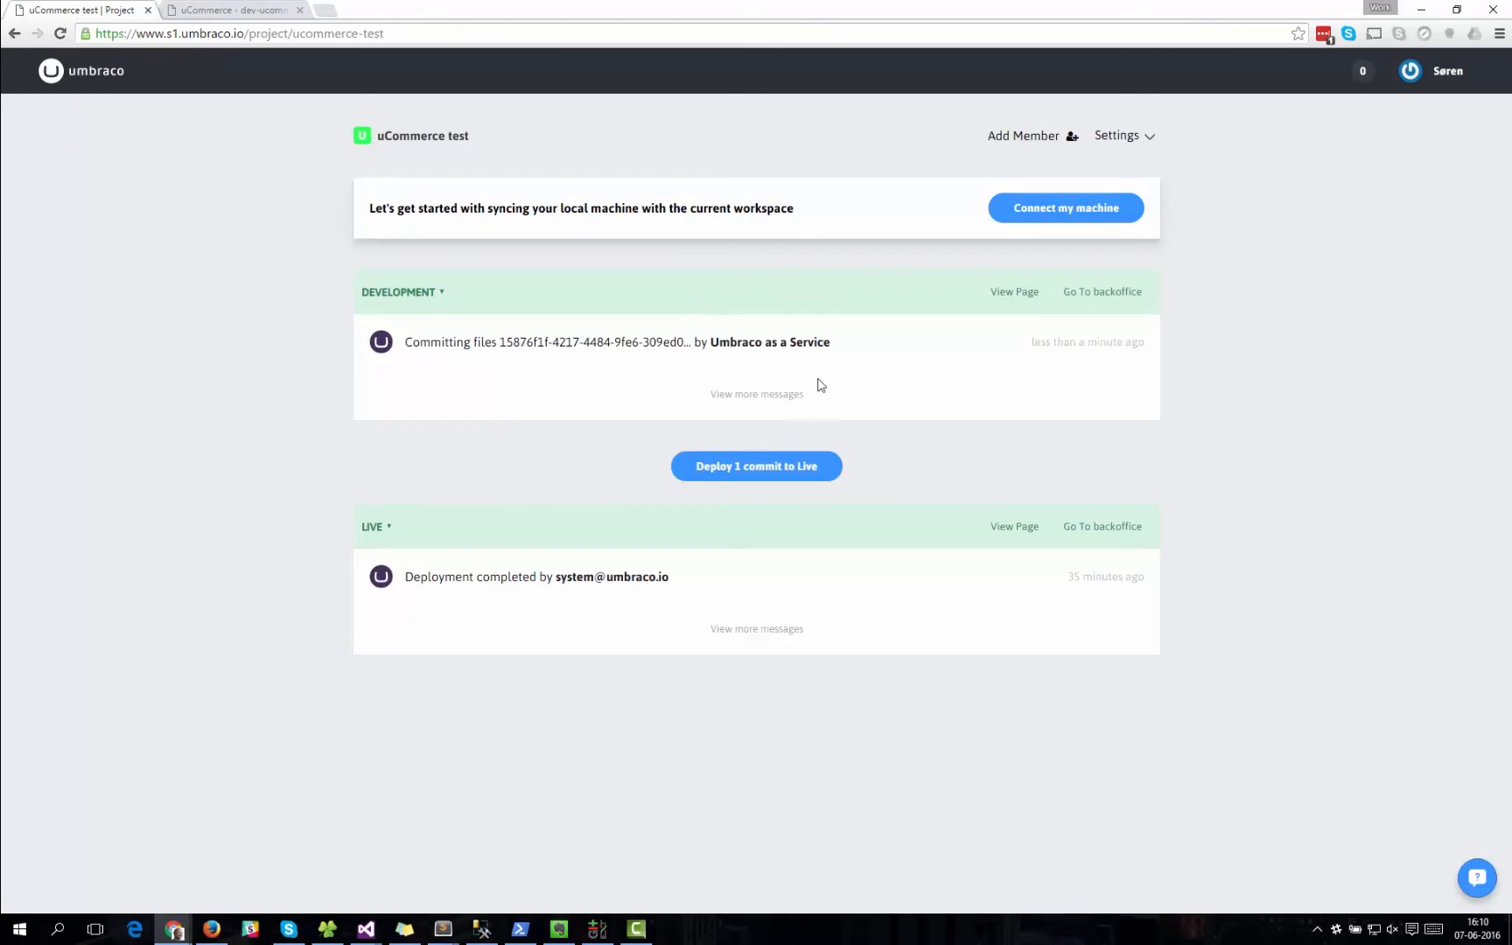
{"action": "left_click", "coordinate": [764, 400]}
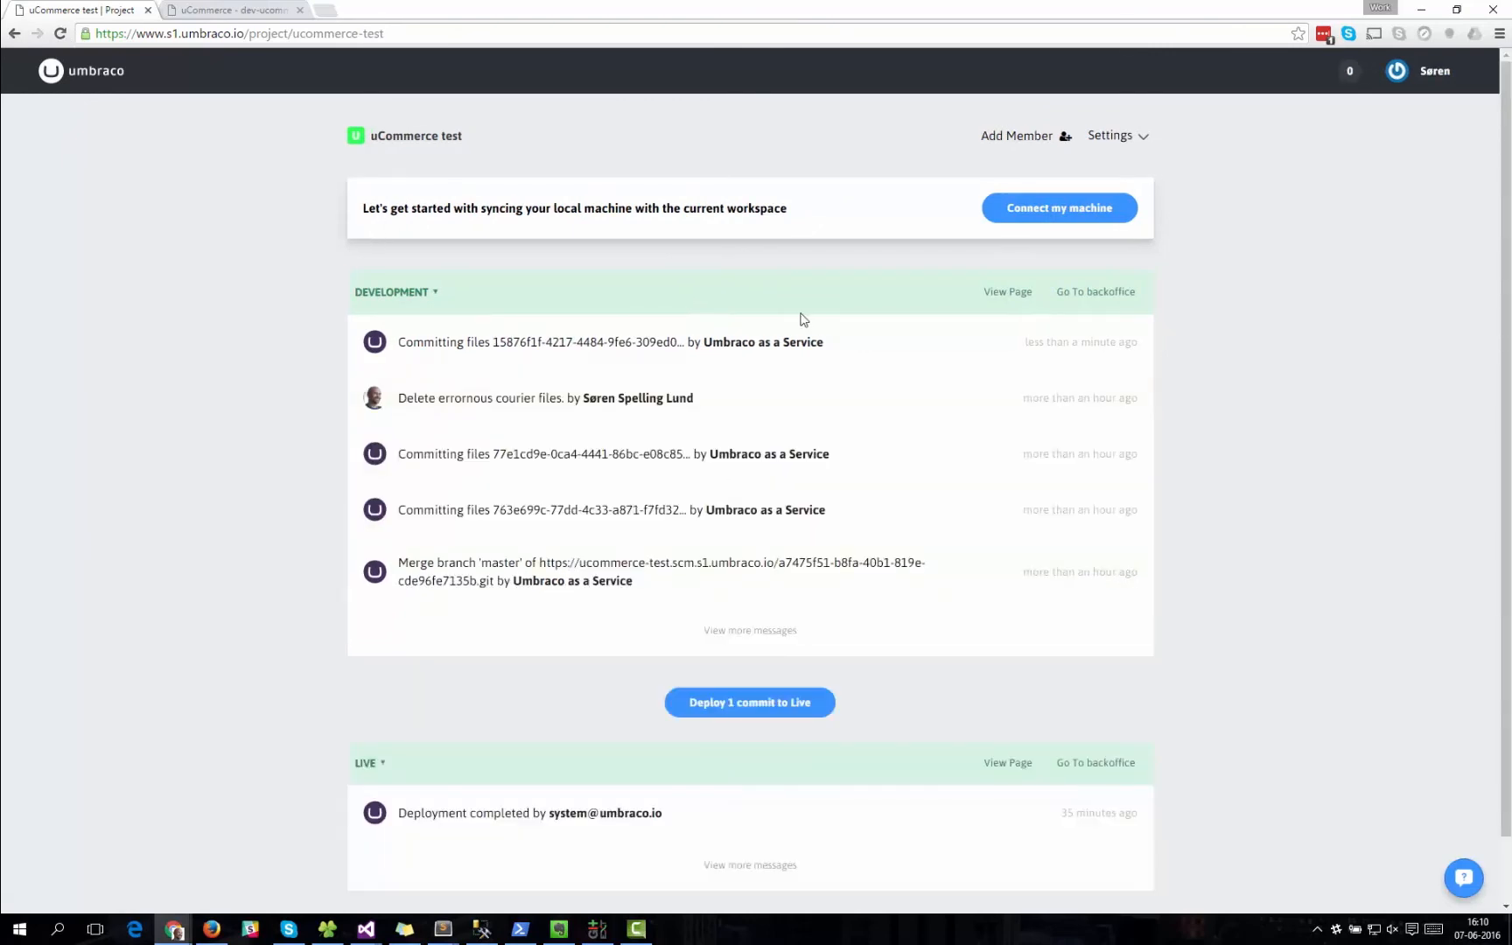
{"action": "left_click", "coordinate": [732, 355]}
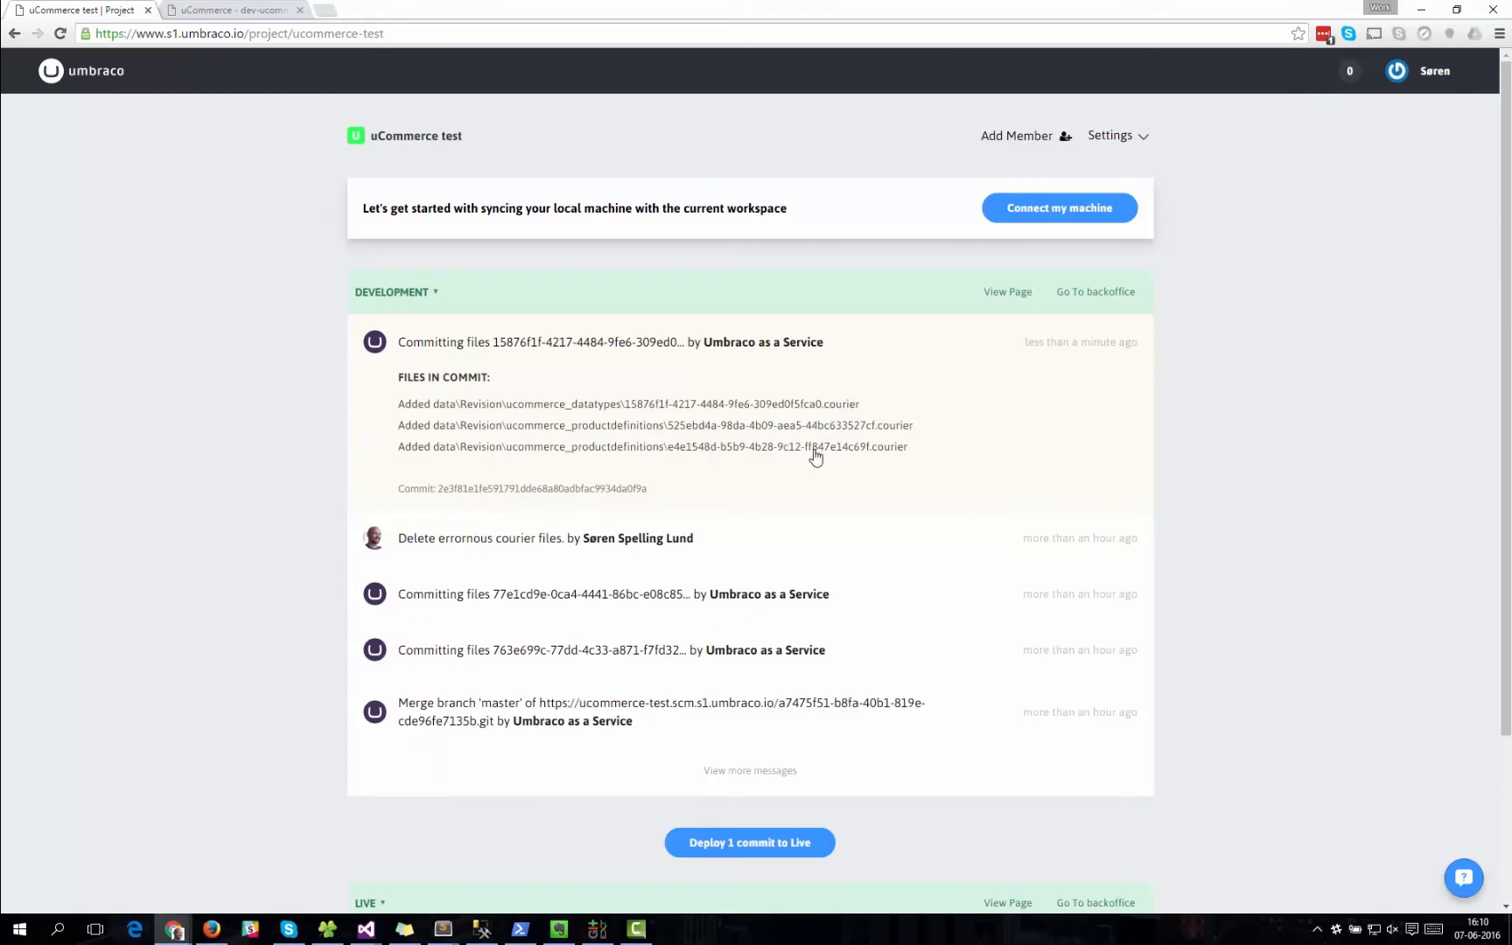
Deploy the pending Development commit to Live with the commit summary "Deploy to live.".
{"action": "scroll", "coordinate": [1263, 551], "scroll_direction": "down", "scroll_amount": 3}
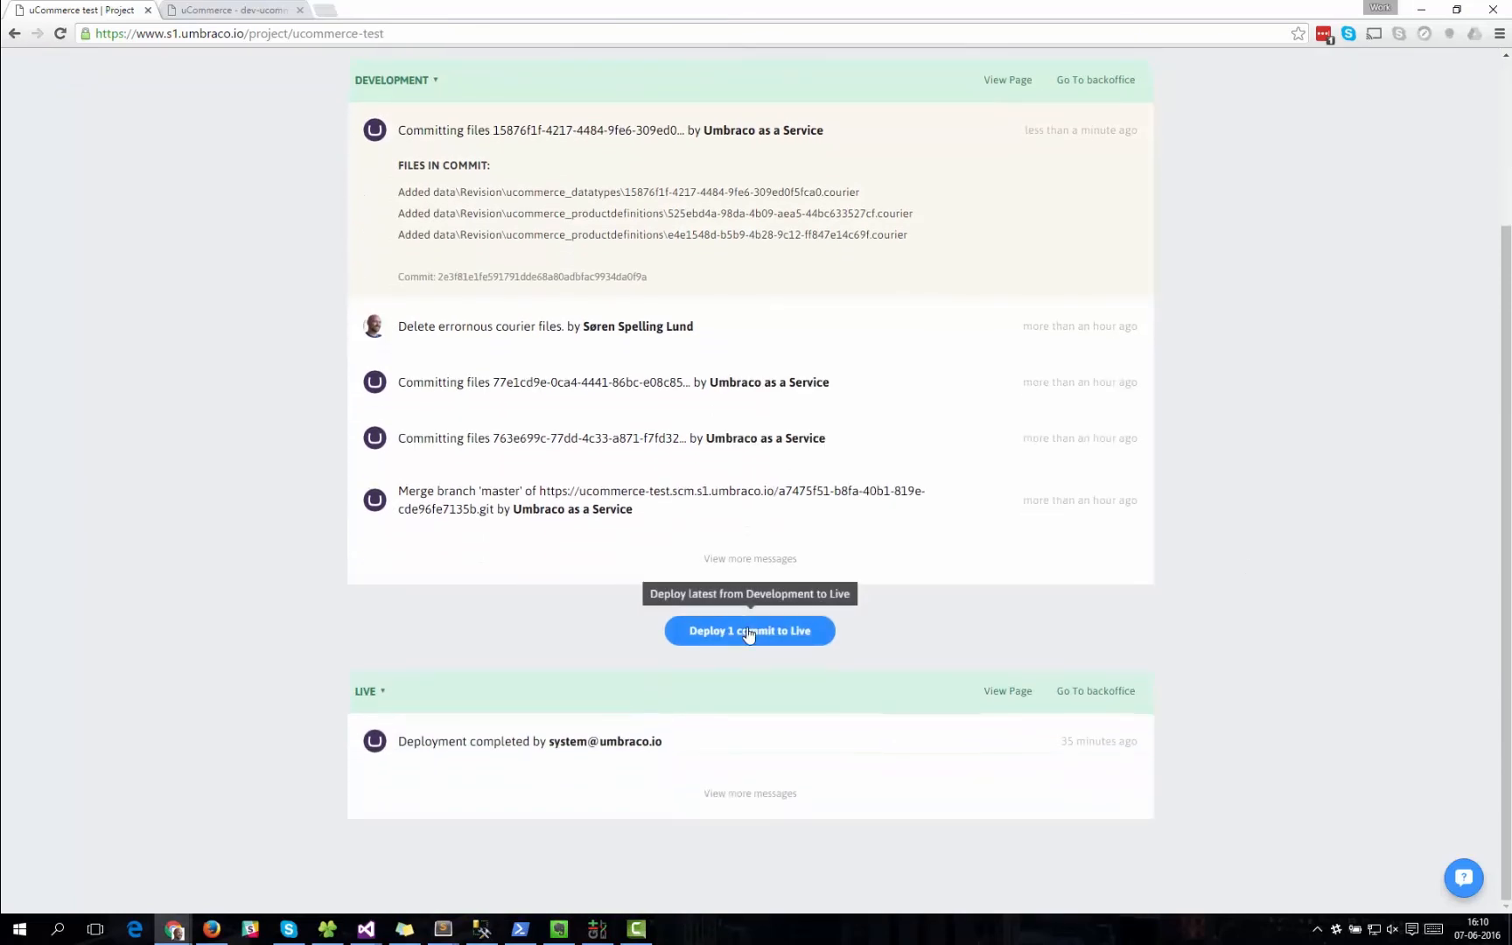
{"action": "left_click", "coordinate": [749, 632]}
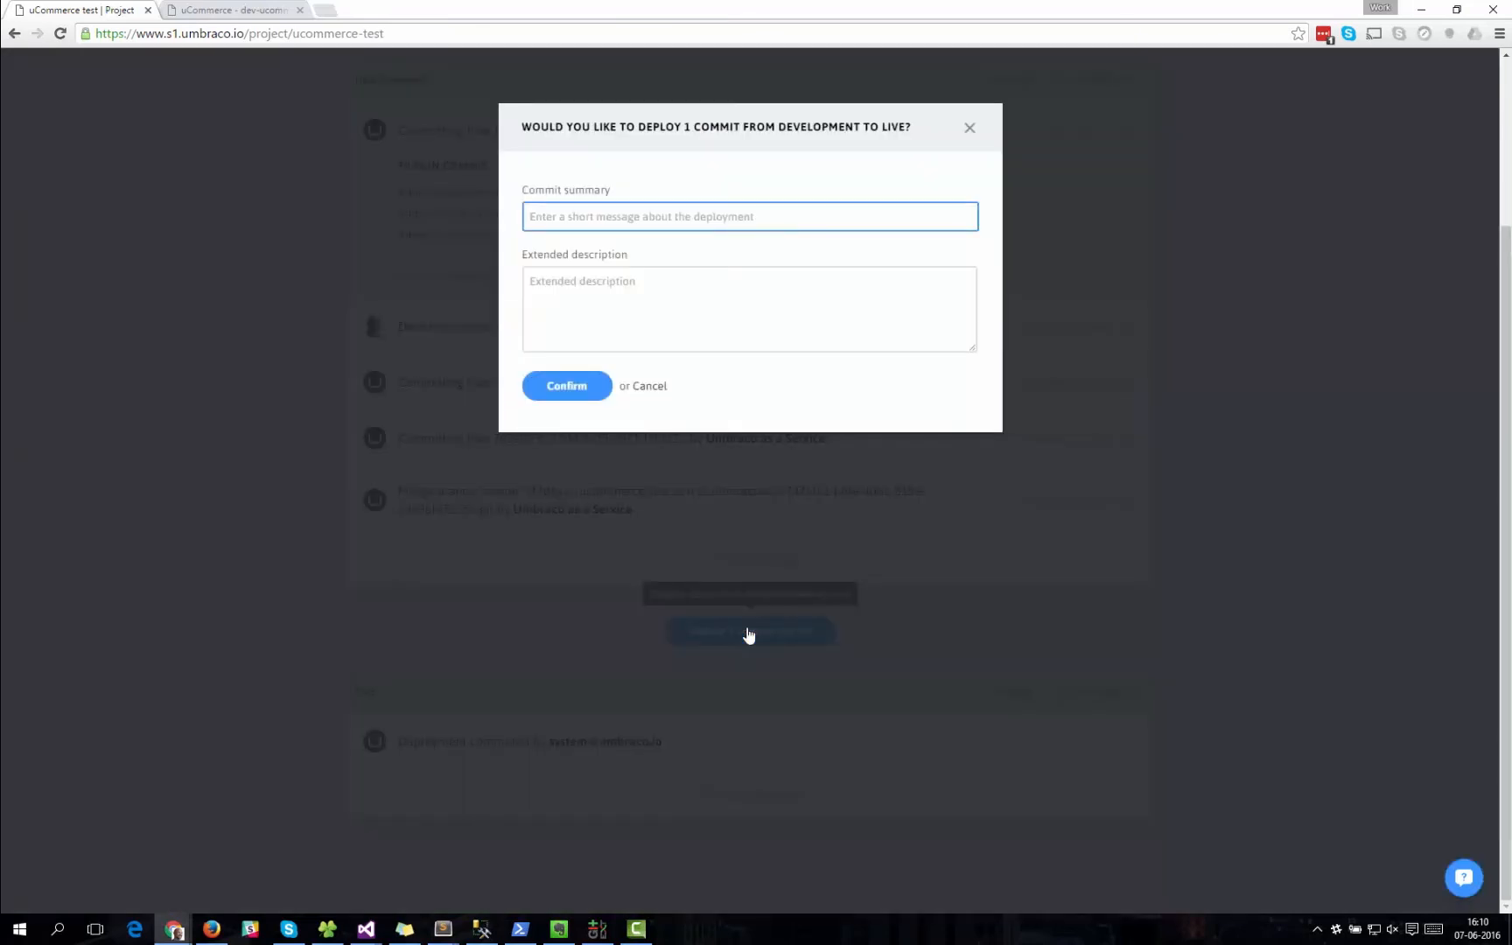
{"action": "type", "text": "Deploy to live."}
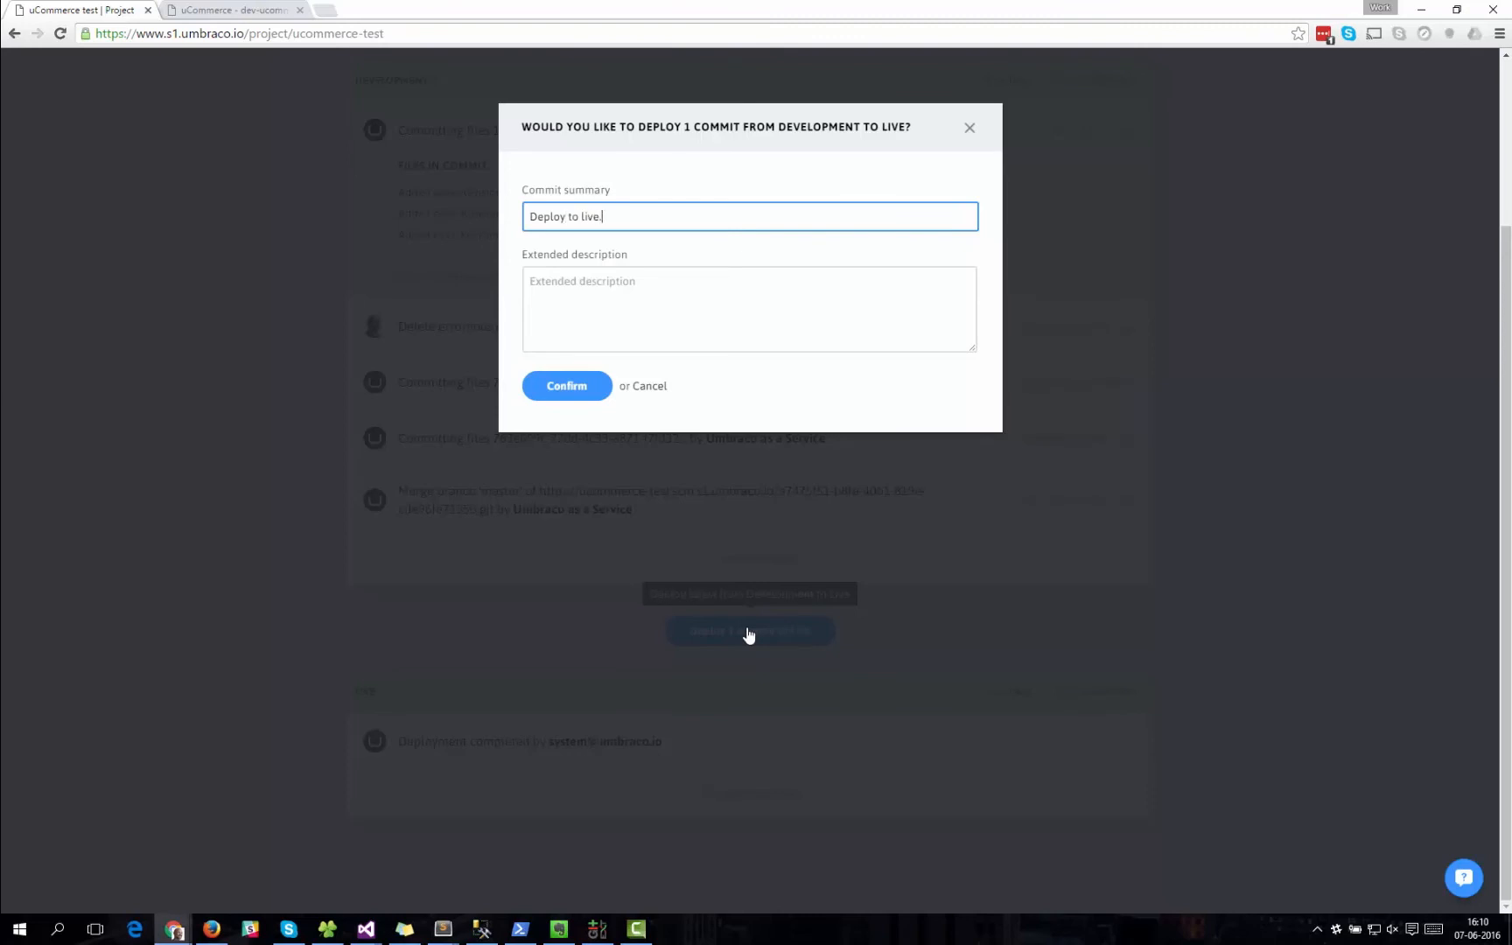
{"action": "left_click", "coordinate": [574, 392]}
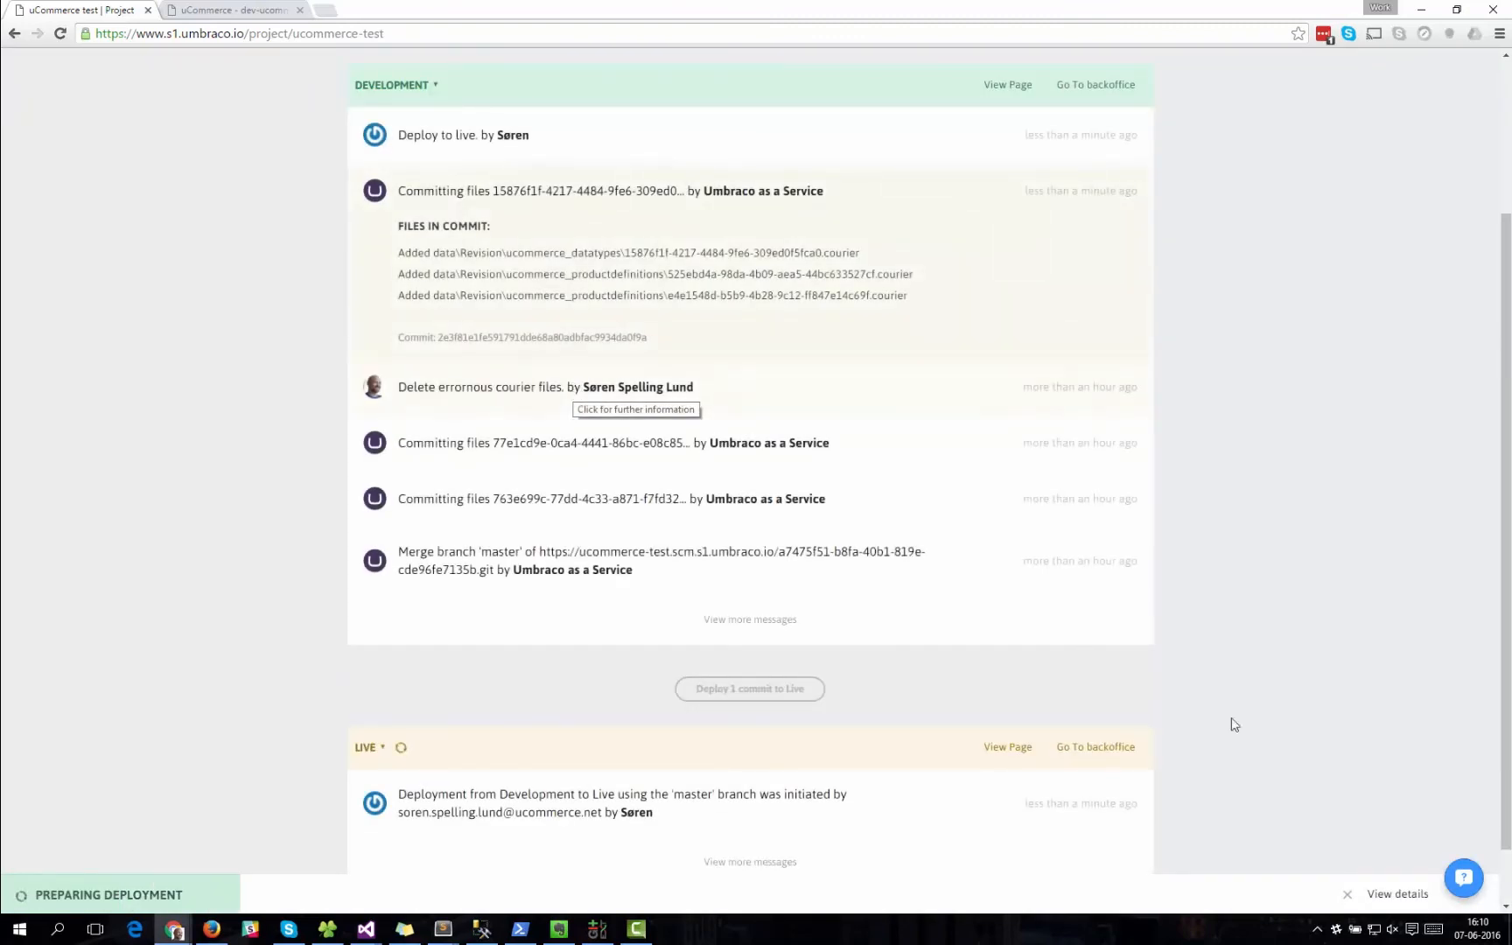
Follow the deployment log in the deployment details until the transfer ends, and hide the details again.
{"action": "left_click", "coordinate": [1386, 894]}
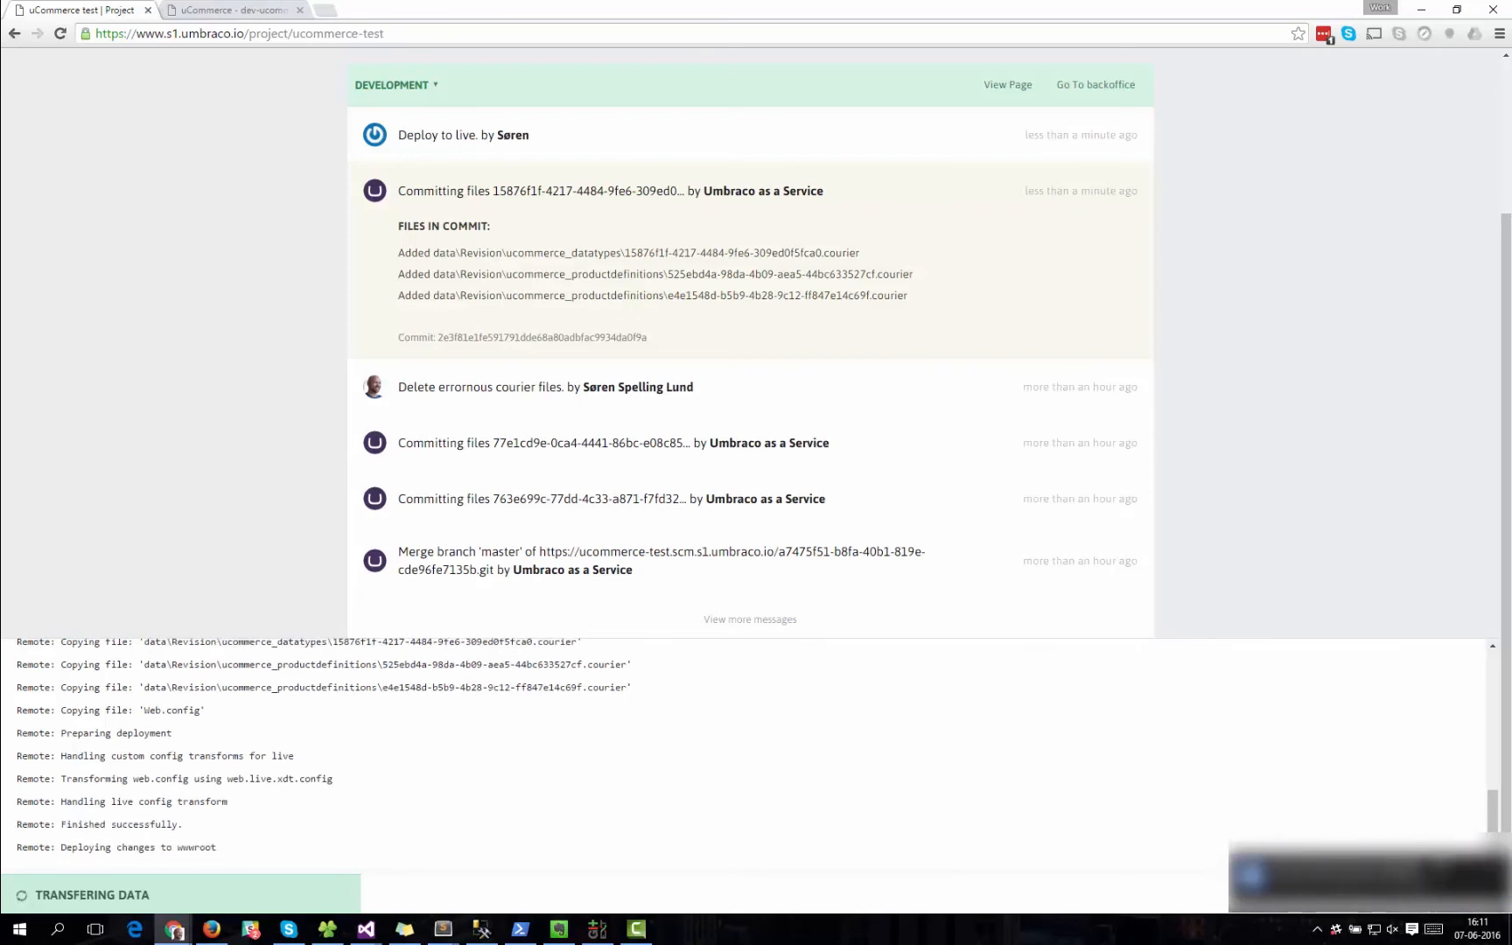
{"action": "left_click", "coordinate": [1412, 931]}
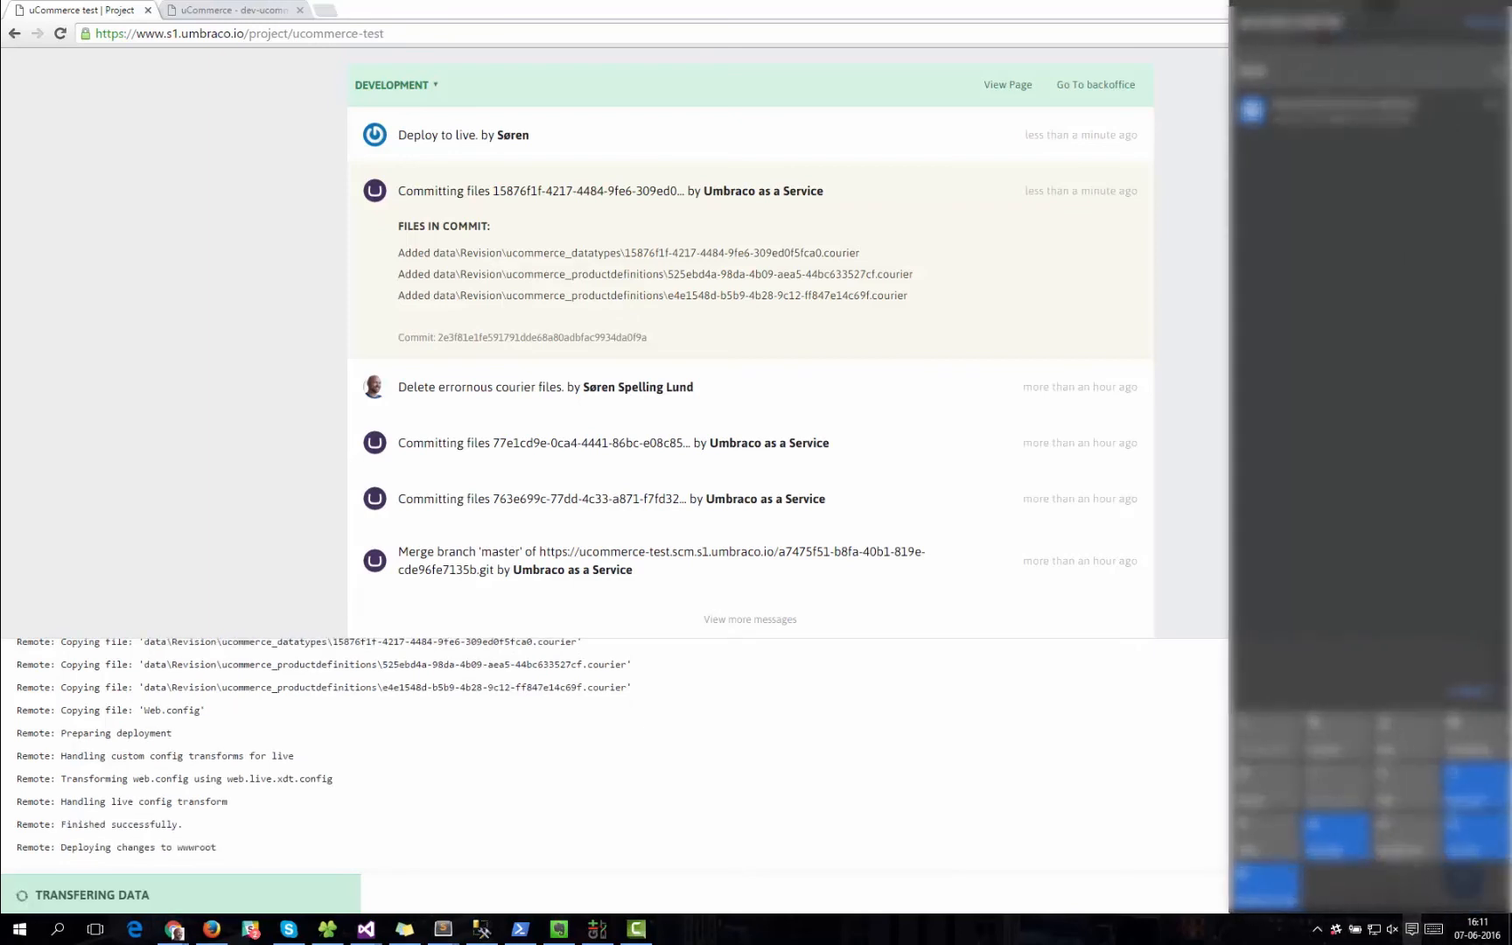
{"action": "left_click", "coordinate": [1182, 493]}
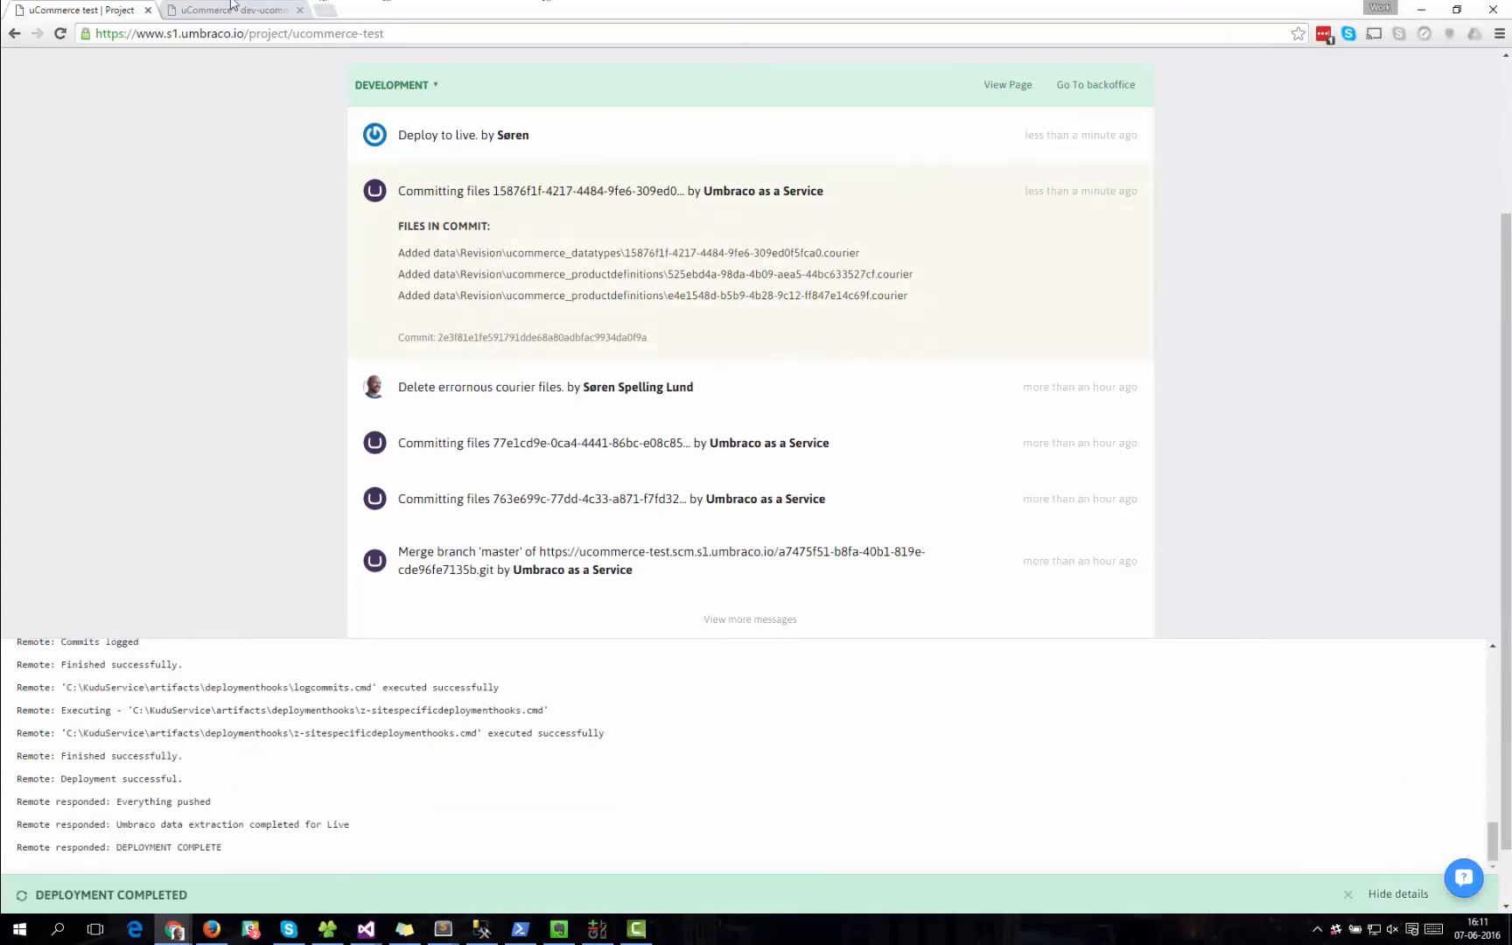
{"action": "left_click", "coordinate": [411, 86]}
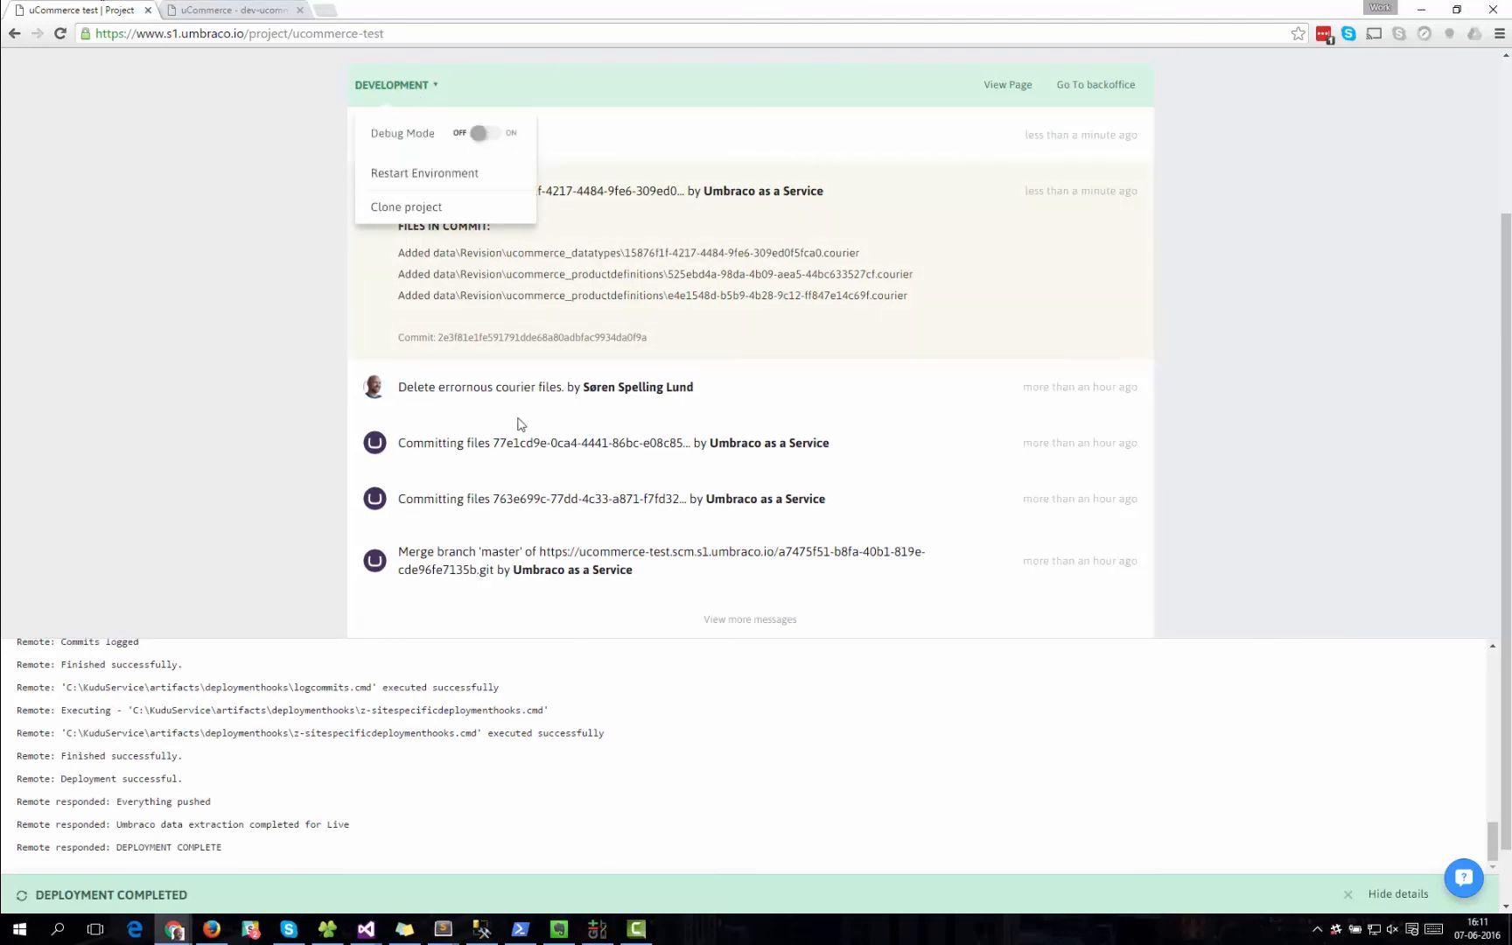
{"action": "left_click", "coordinate": [1319, 474]}
{"action": "left_click", "coordinate": [1398, 893]}
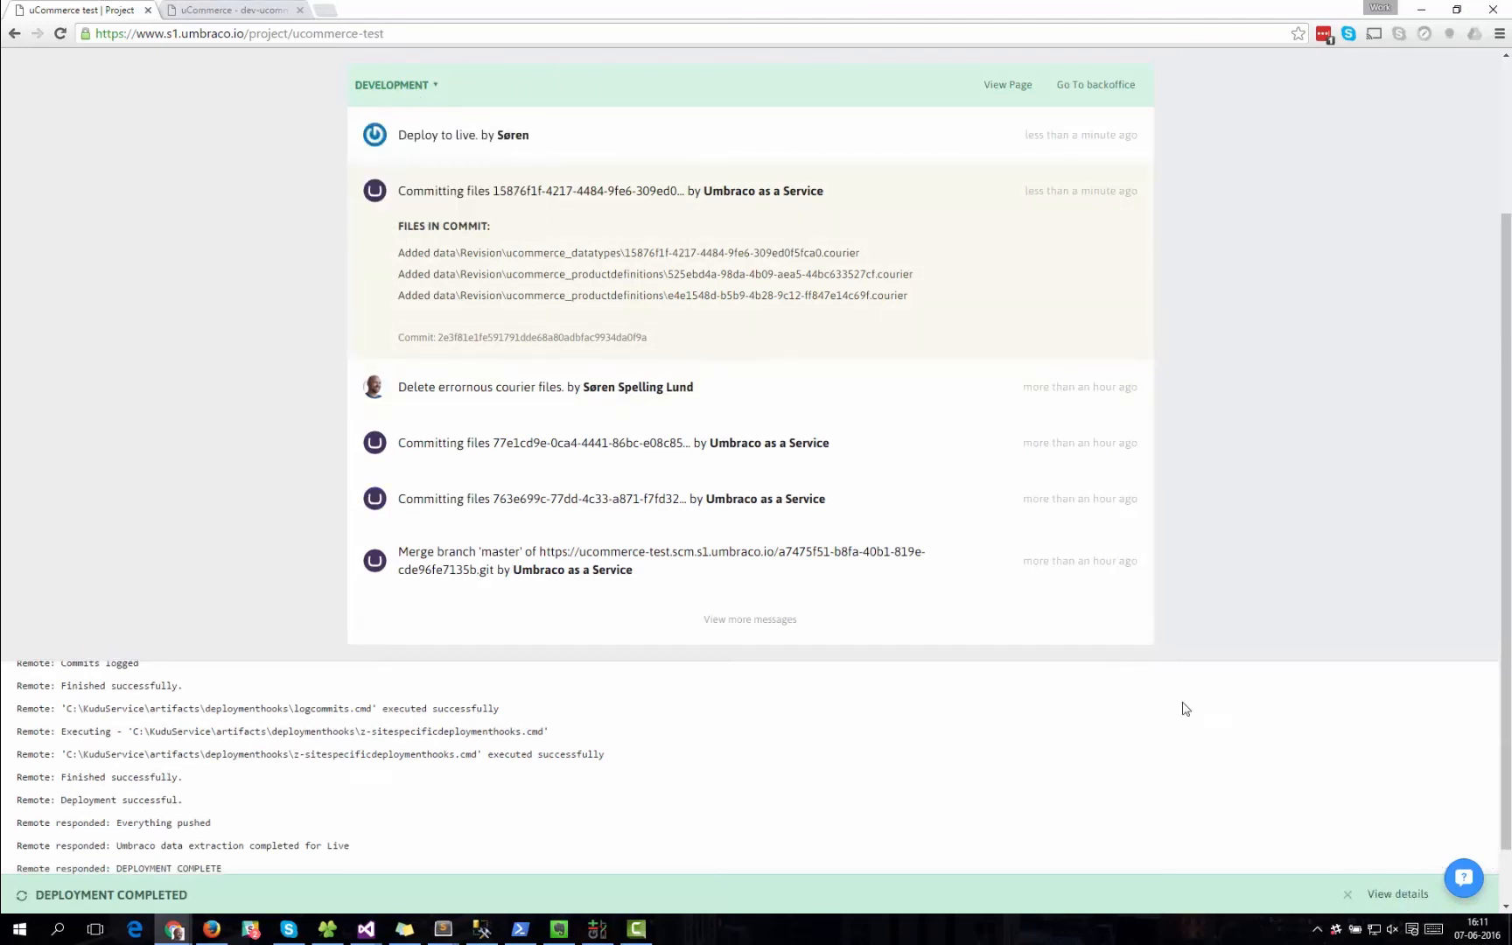
Open the Live environment's backoffice and fill in the login username from the saved umbraco.io credentials.
{"action": "scroll", "coordinate": [935, 708], "scroll_direction": "down", "scroll_amount": 1}
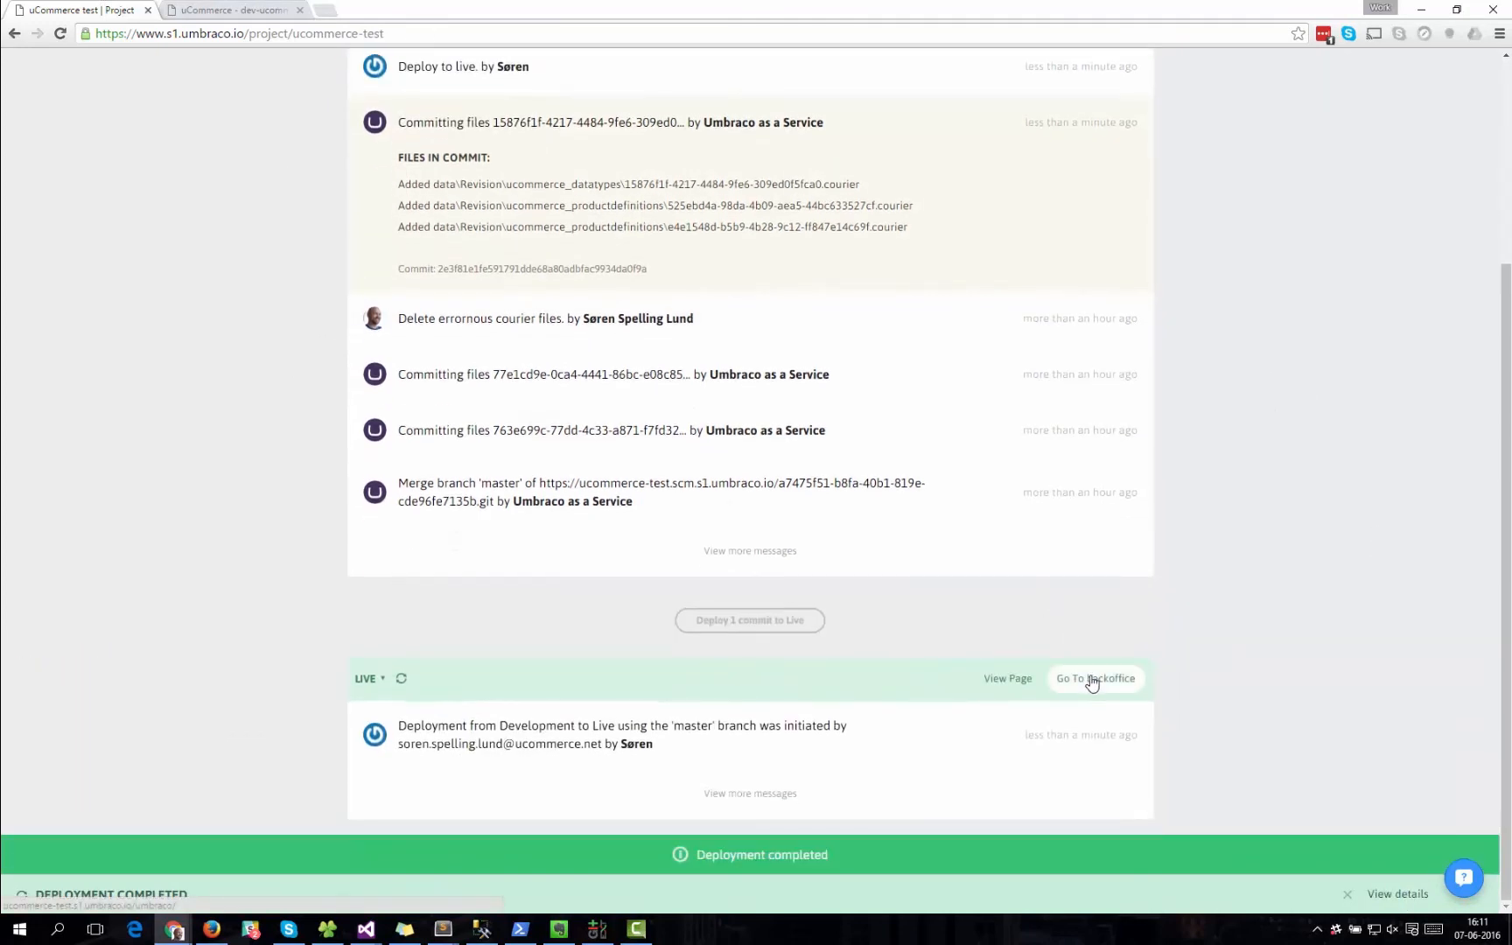
{"action": "left_click", "coordinate": [1133, 679]}
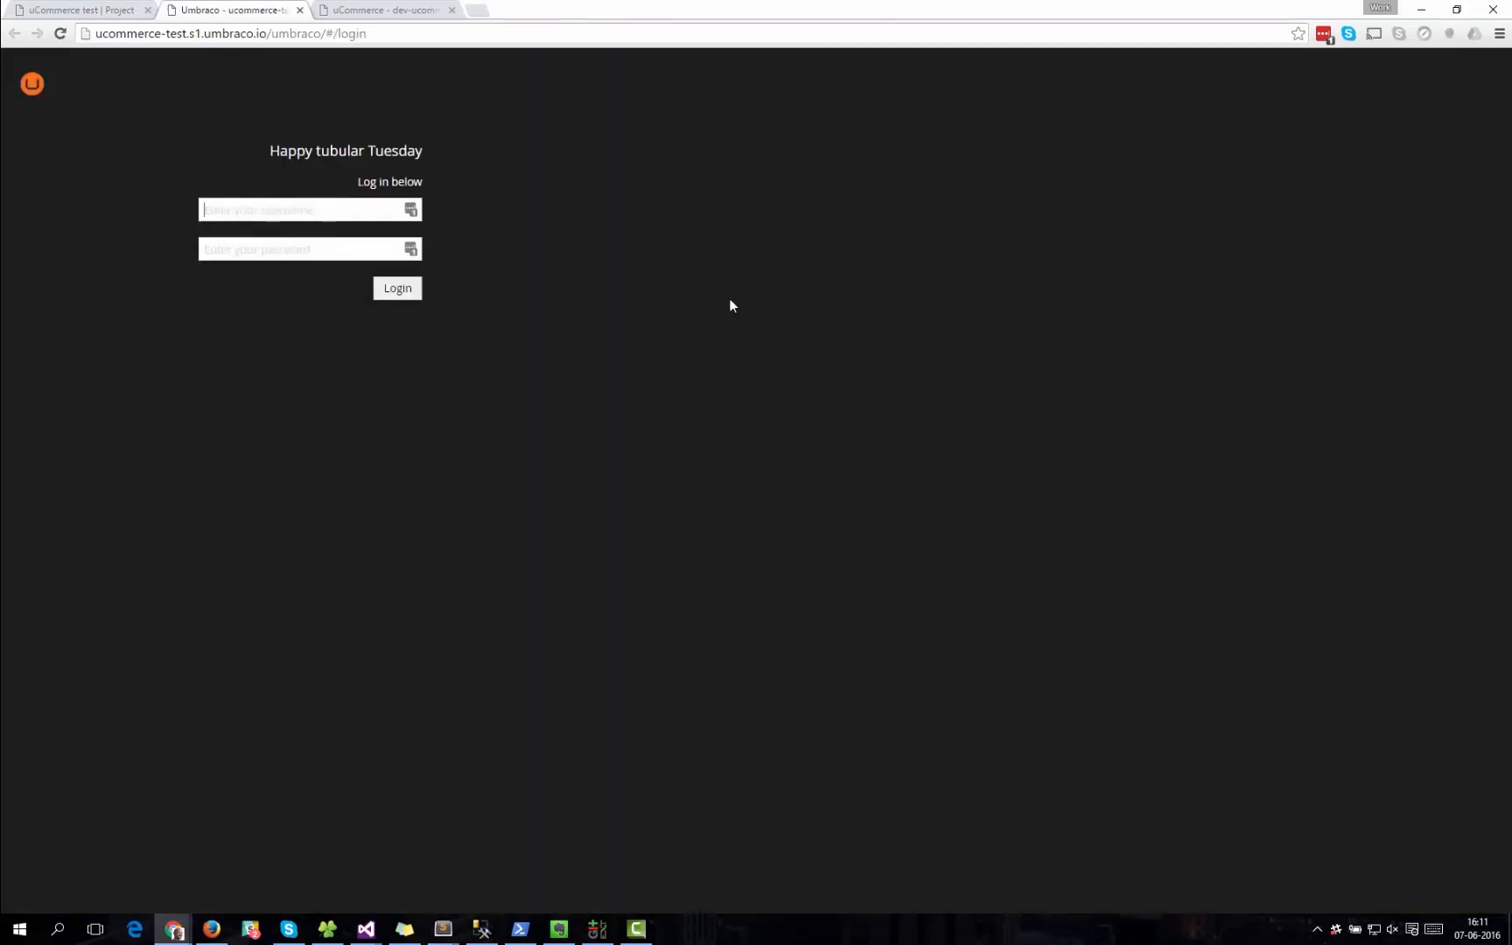
{"action": "left_click", "coordinate": [410, 210]}
{"action": "left_click", "coordinate": [440, 309]}
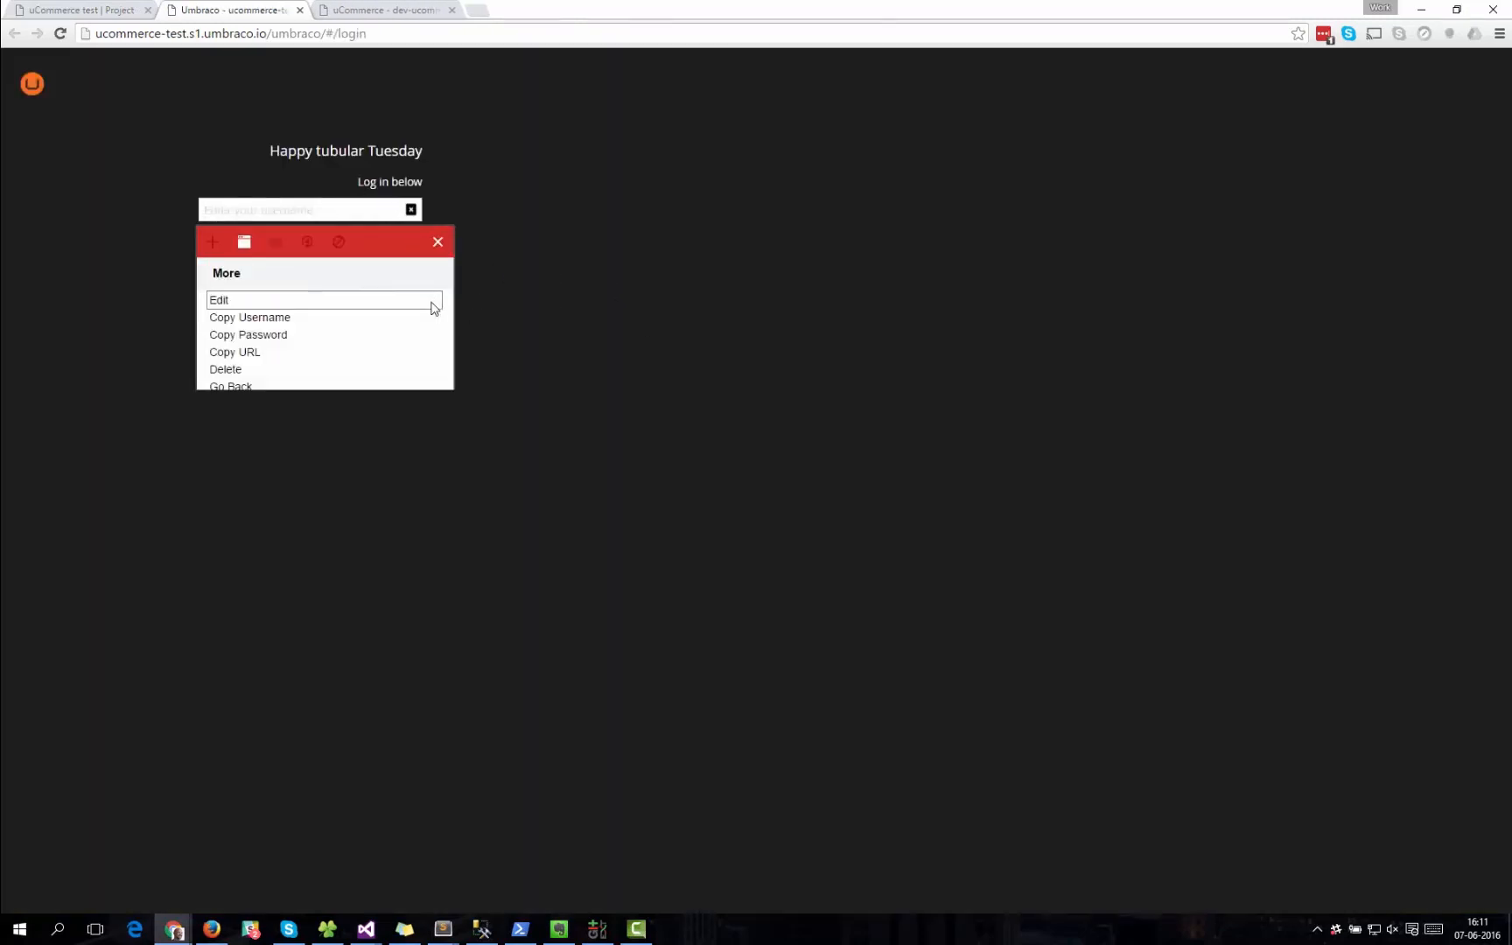
{"action": "left_click", "coordinate": [270, 315]}
{"action": "left_click", "coordinate": [299, 209]}
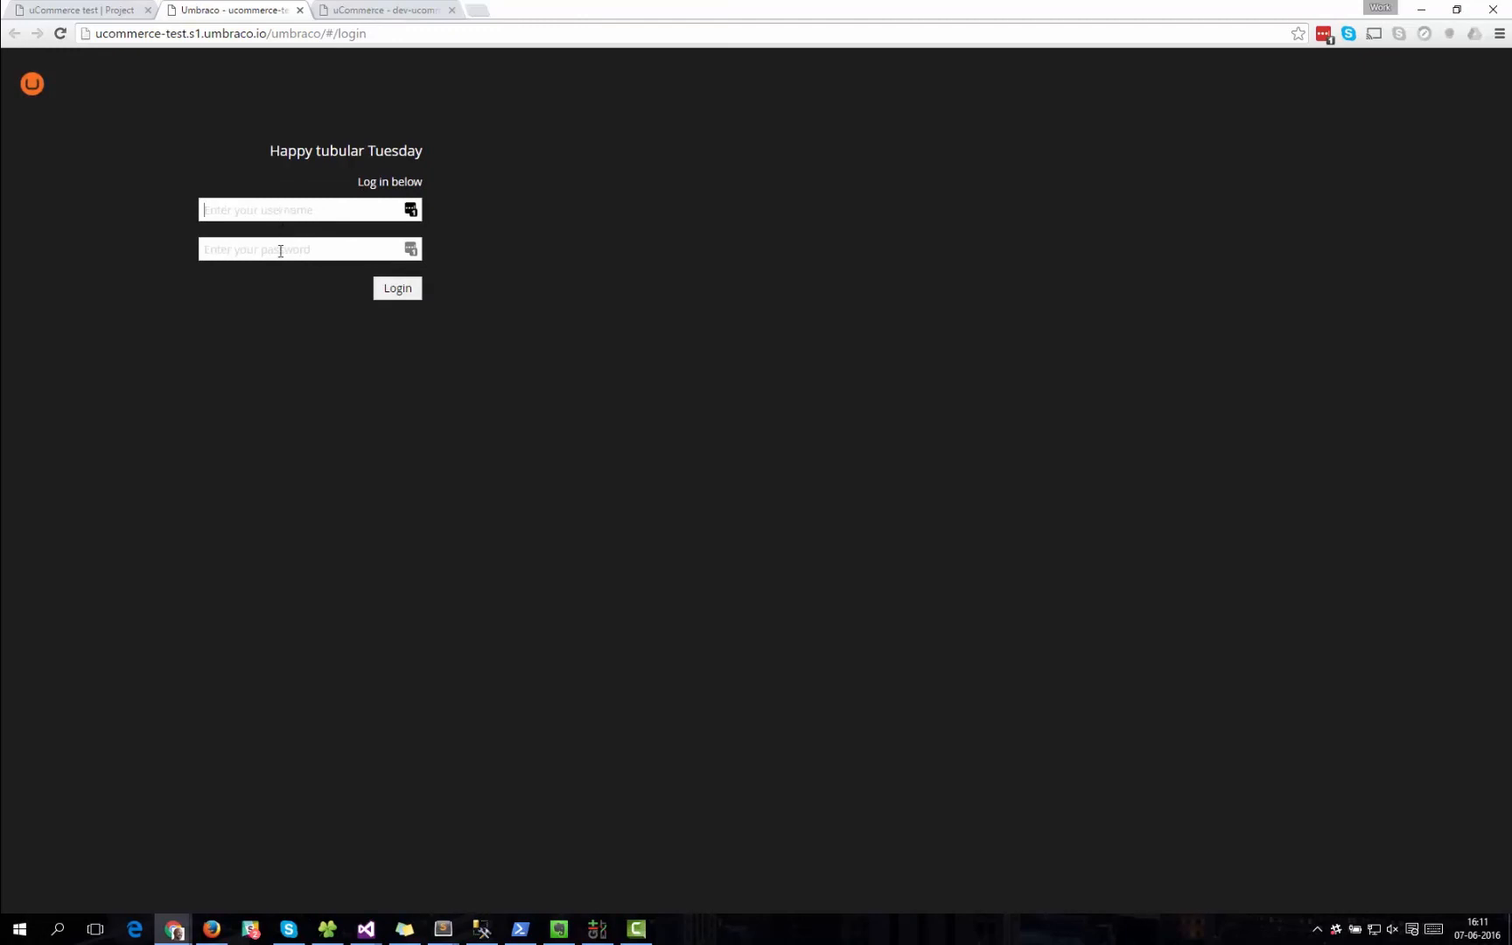
{"action": "key", "text": "ctrl+v"}
Fill in the account password from the saved credentials and log in to the Live backoffice.
{"action": "left_click", "coordinate": [410, 249]}
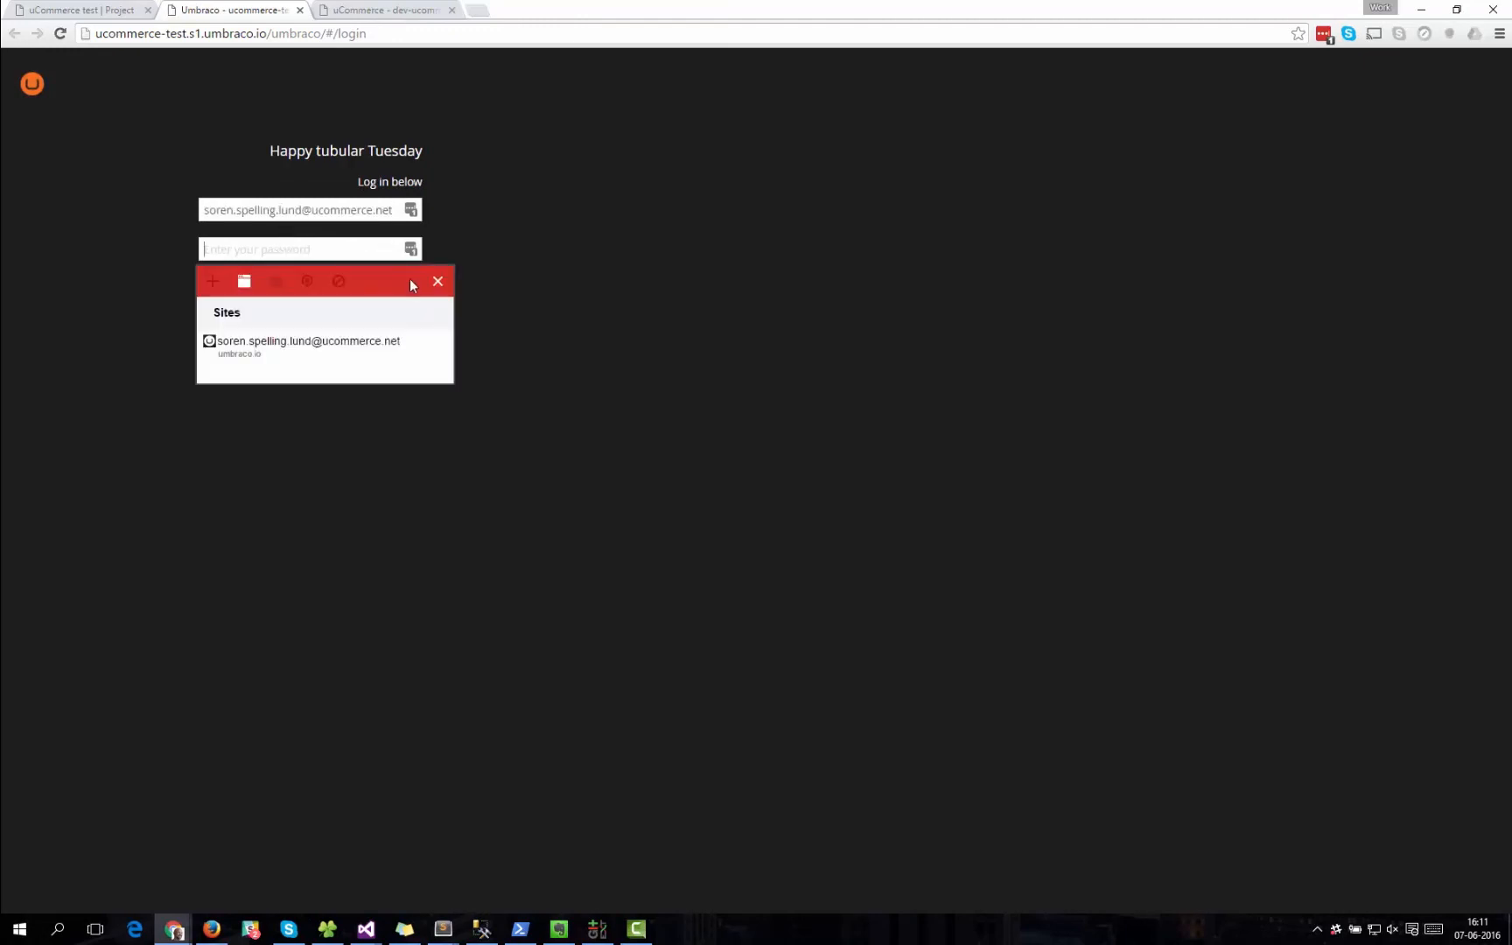
{"action": "left_click", "coordinate": [429, 345]}
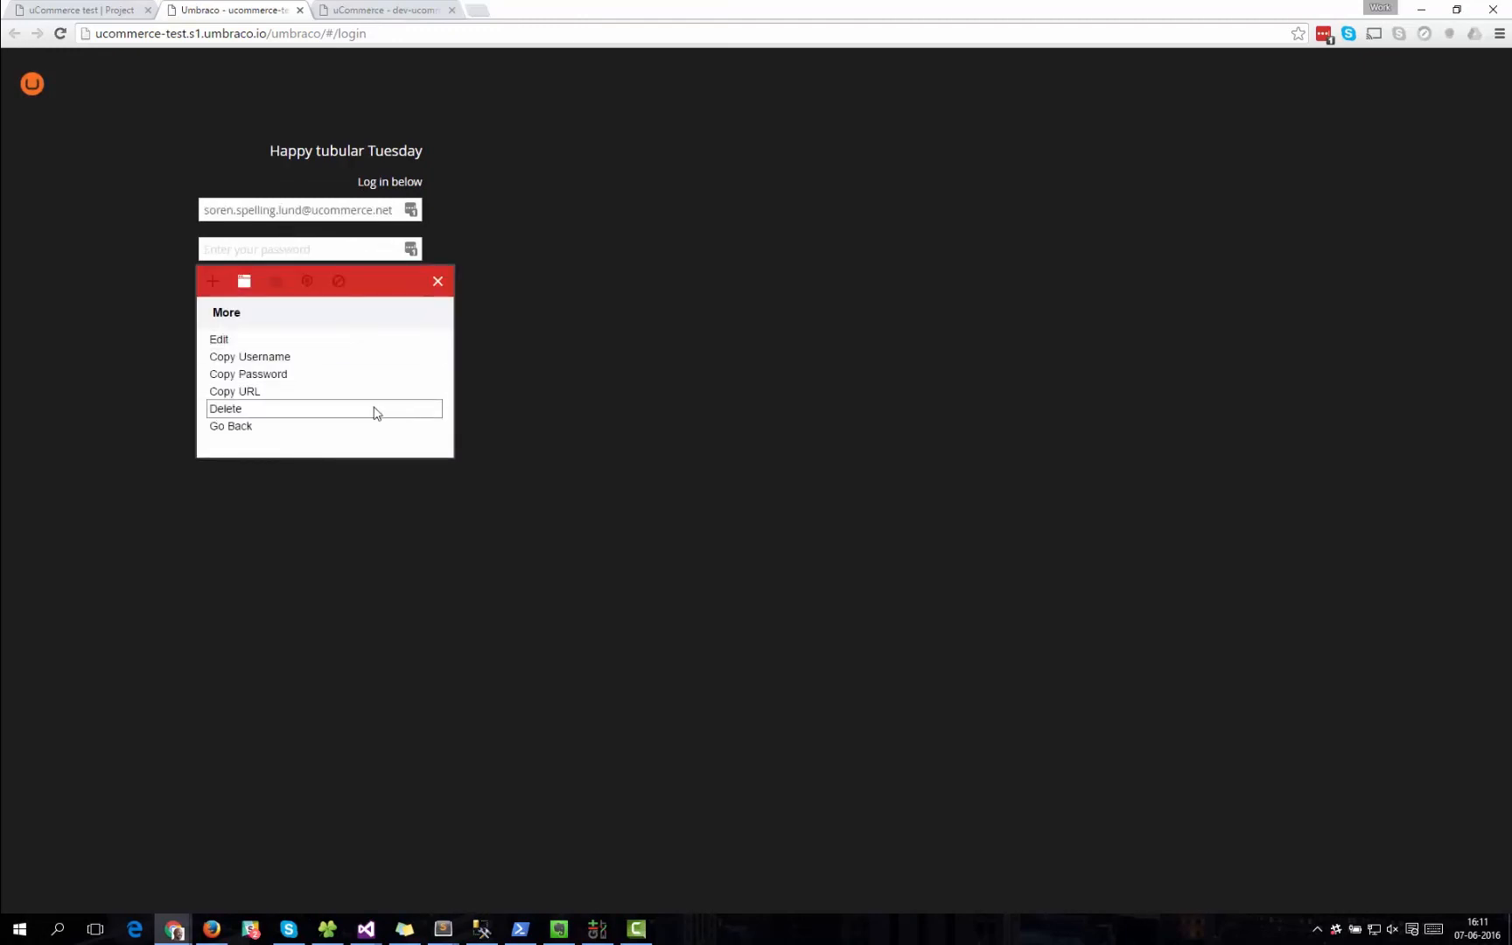
{"action": "left_click", "coordinate": [330, 375]}
{"action": "left_click", "coordinate": [296, 248]}
{"action": "key", "text": "ctrl+v"}
{"action": "left_click", "coordinate": [386, 293]}
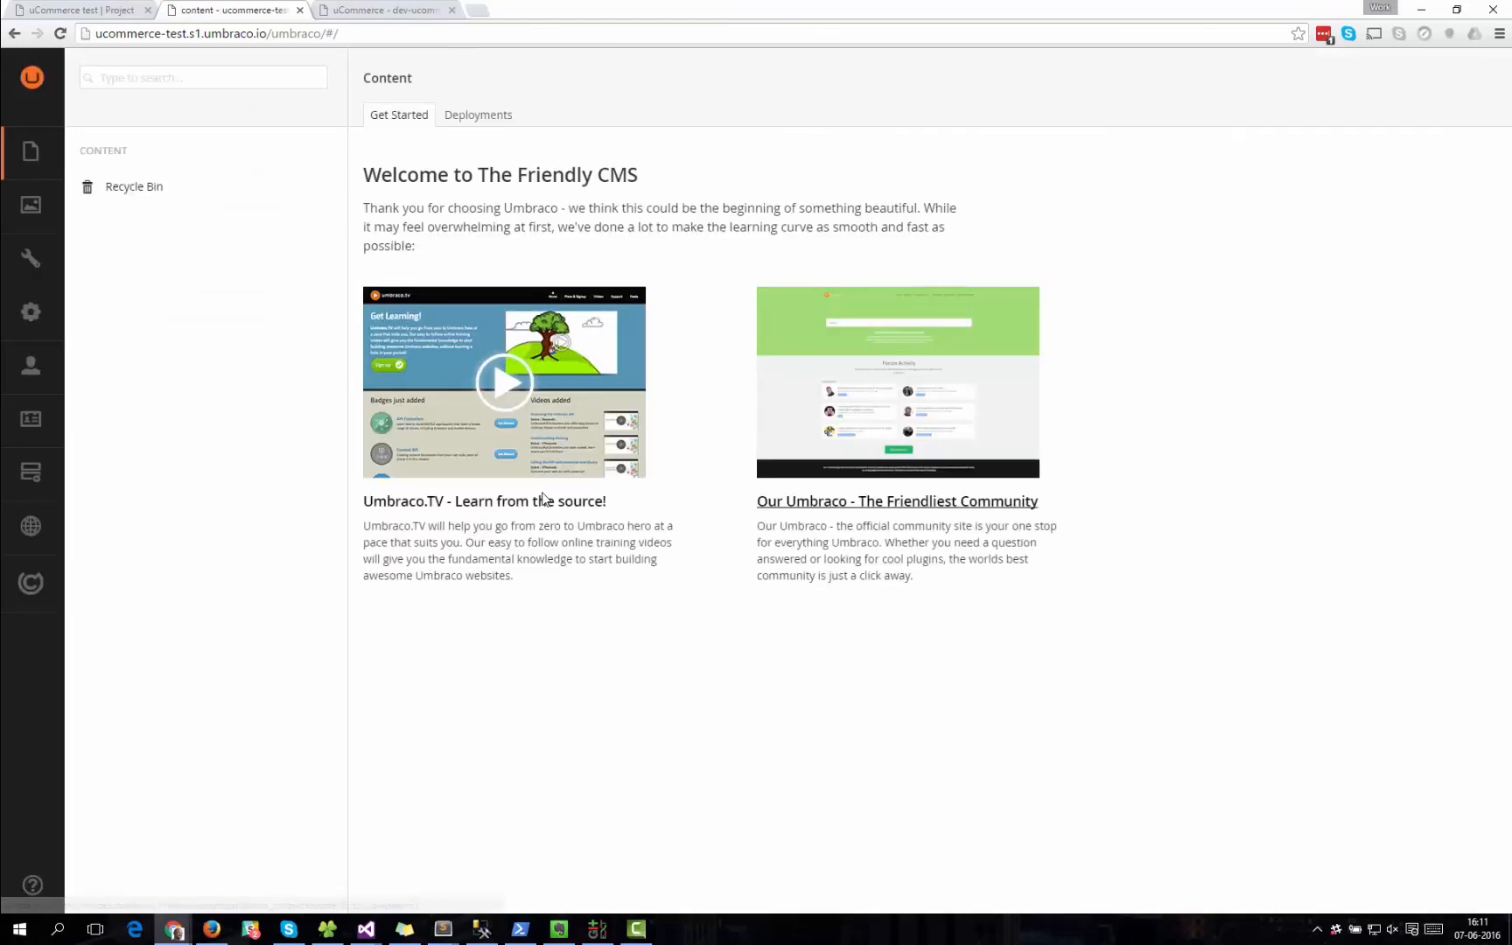
Check the deployed data types under the uCommerce definition settings of the Live site.
{"action": "left_click", "coordinate": [39, 571]}
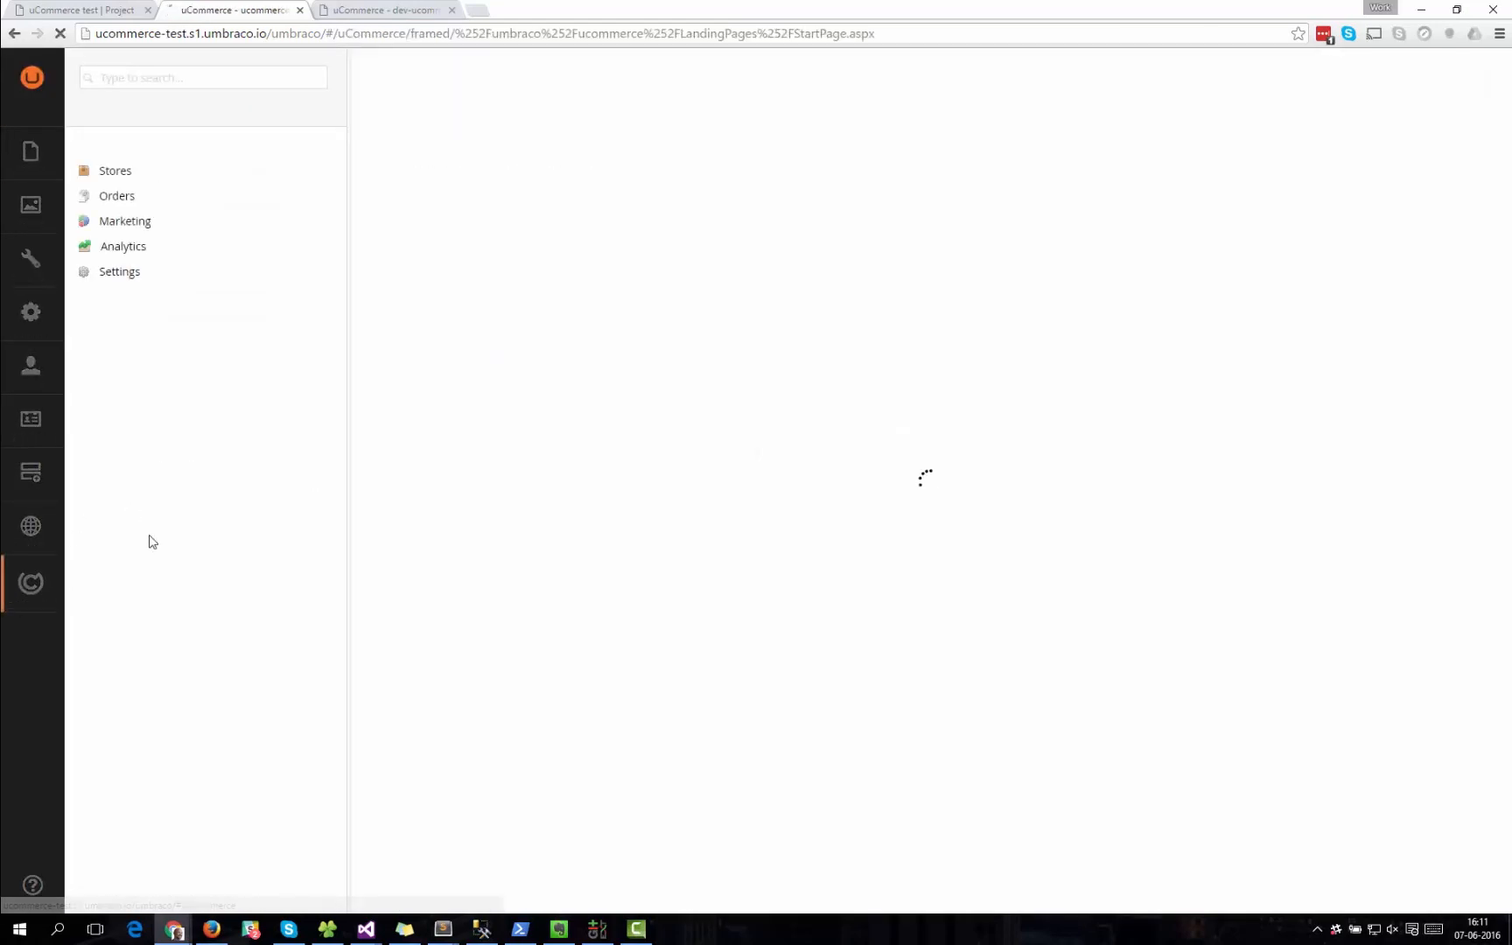
{"action": "left_click", "coordinate": [74, 272]}
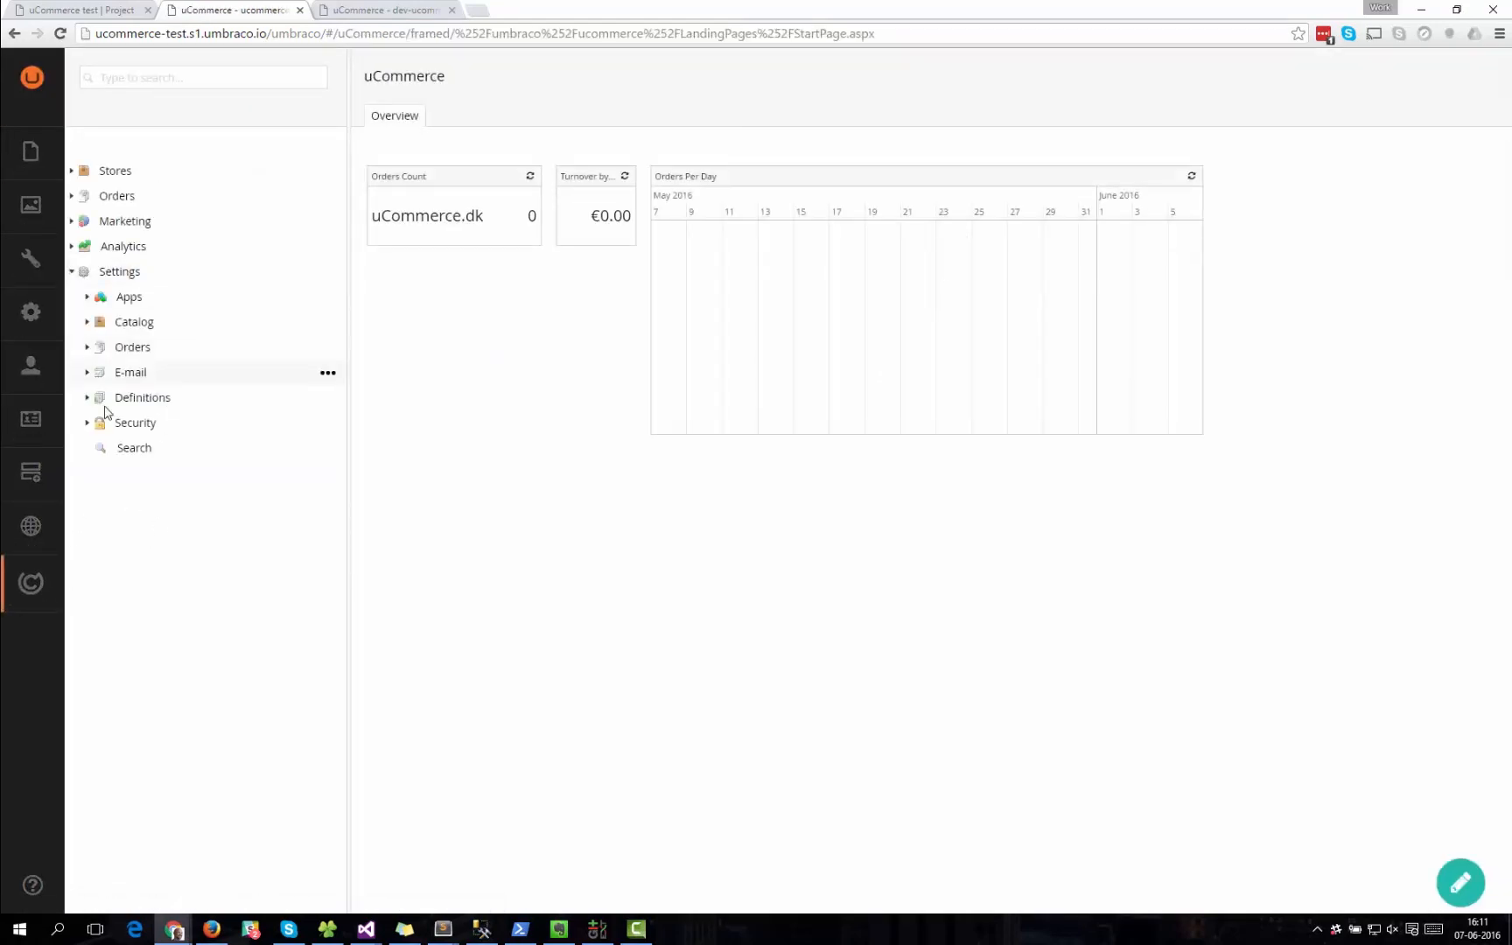
{"action": "left_click", "coordinate": [86, 404]}
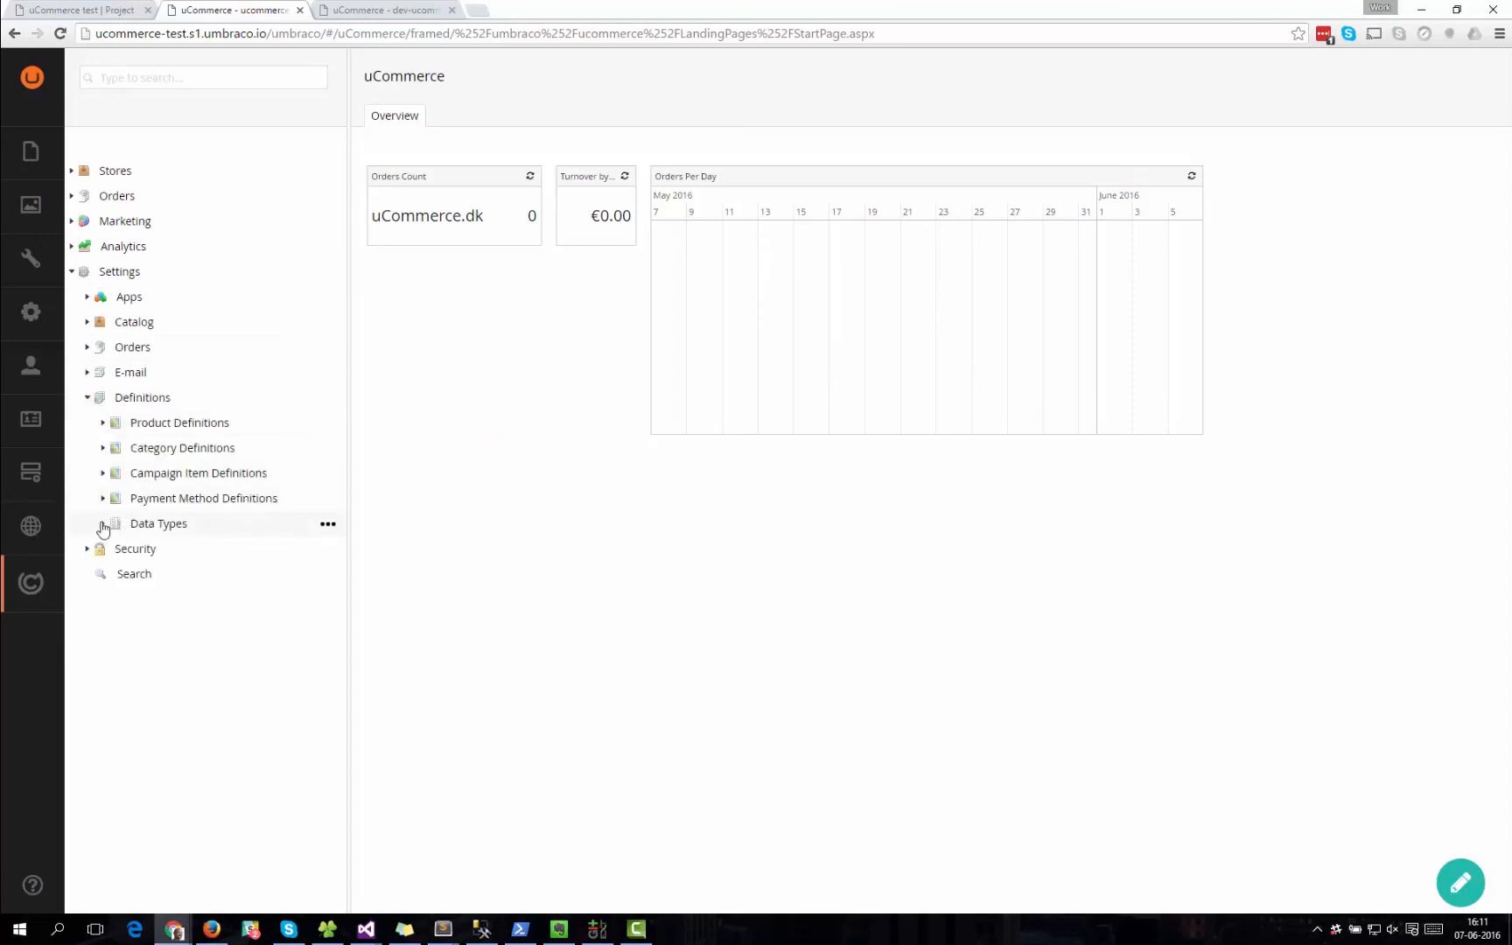
{"action": "left_click", "coordinate": [102, 523]}
{"action": "scroll", "coordinate": [246, 557], "scroll_direction": "down", "scroll_amount": 1}
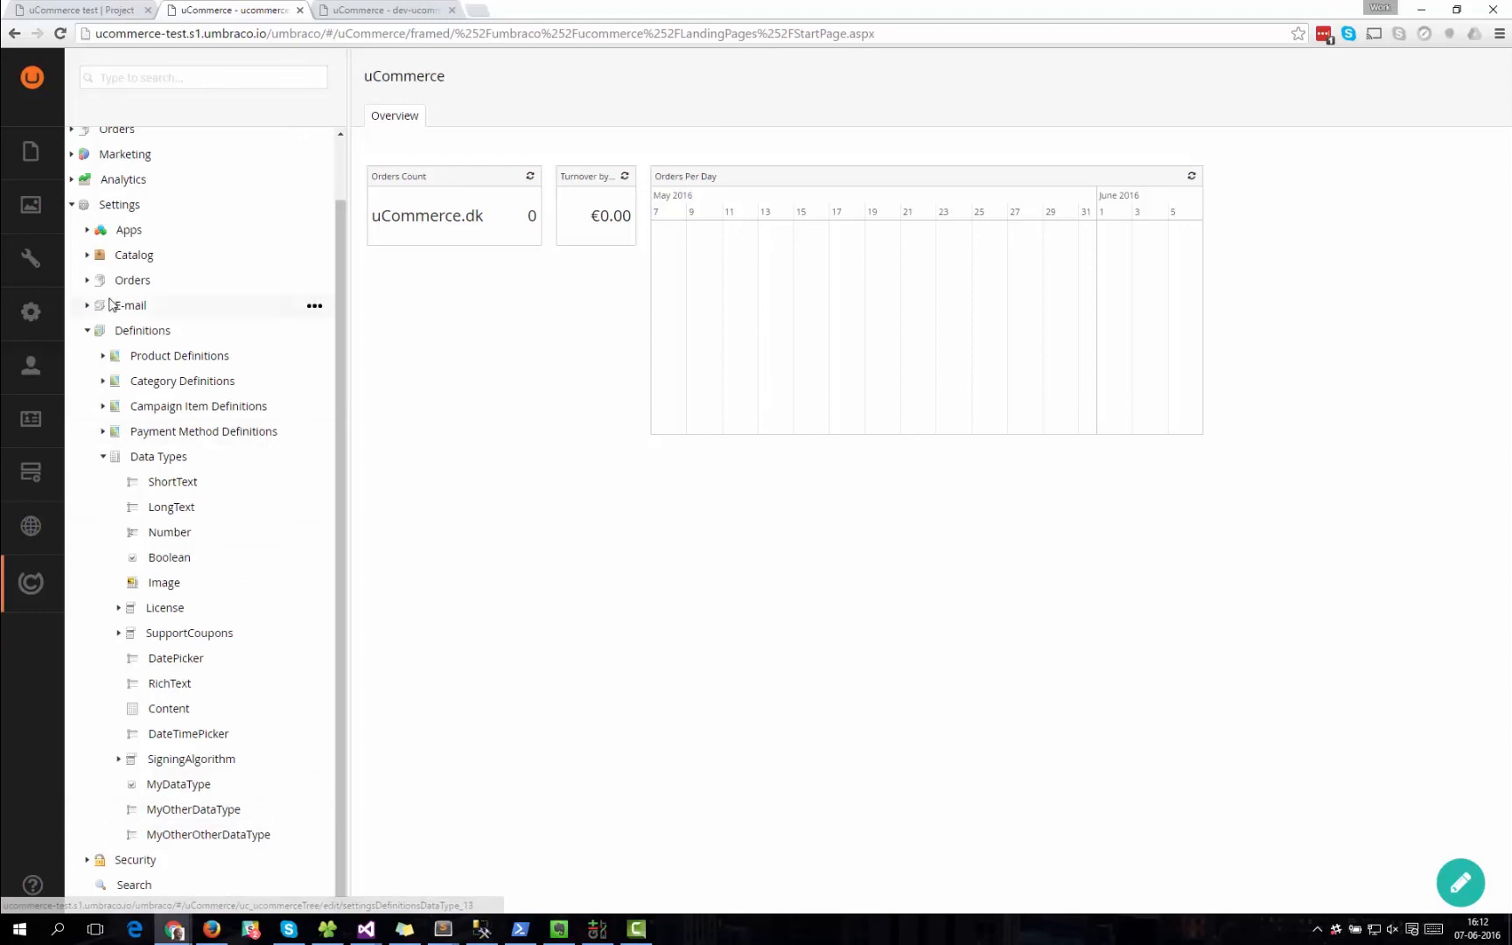
Check the Live site's product definitions, expand MyDefinition to see its fields, and open it.
{"action": "left_click", "coordinate": [102, 356]}
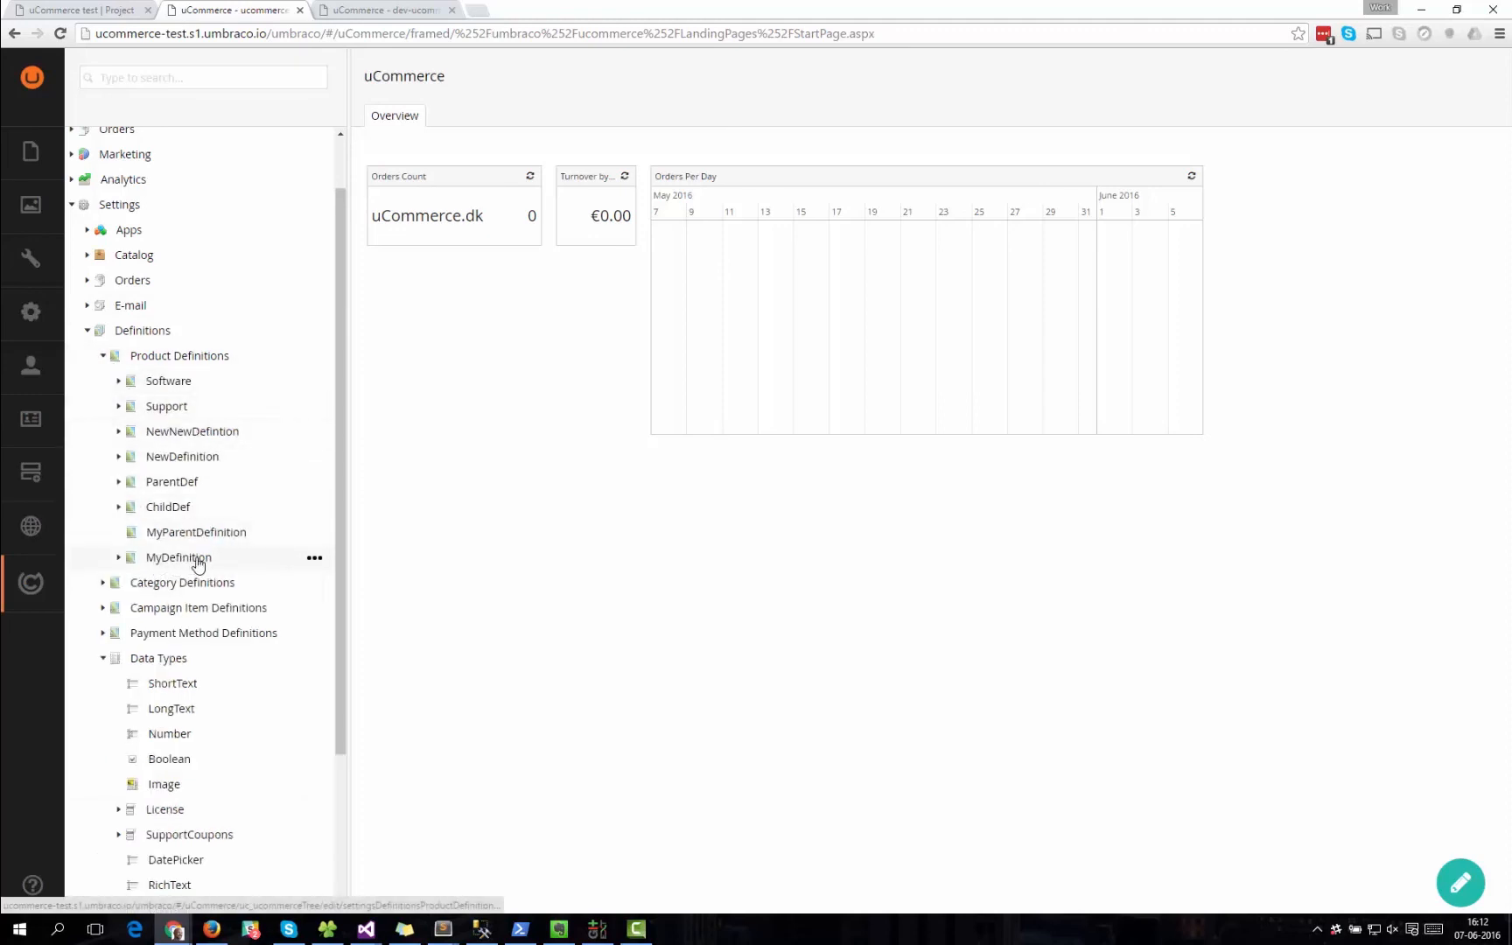
{"action": "left_click", "coordinate": [118, 558]}
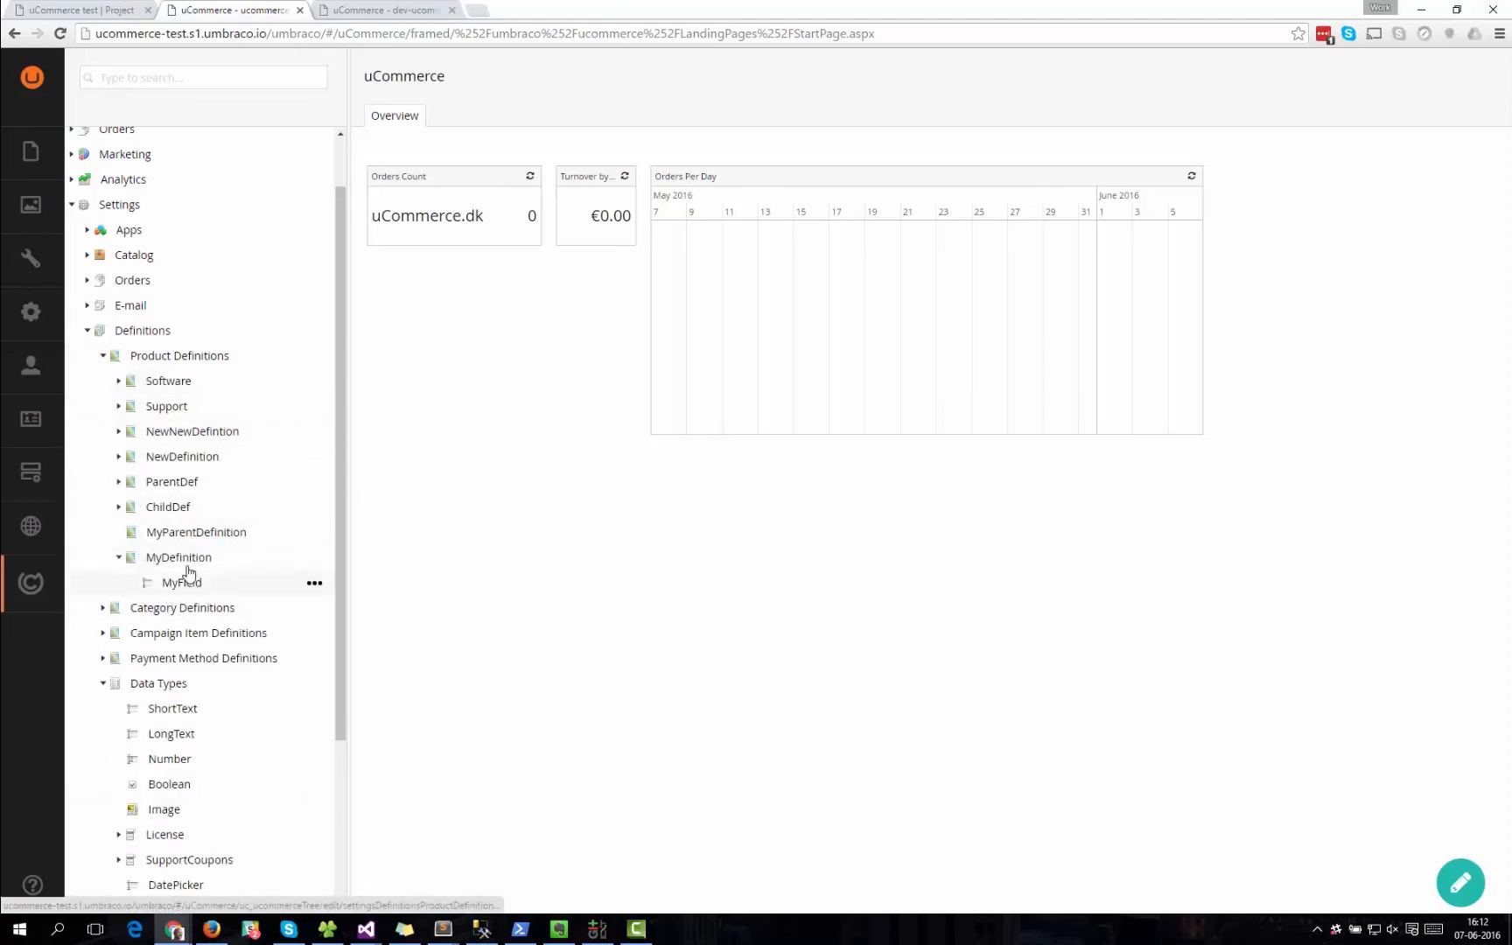
{"action": "left_click", "coordinate": [180, 558]}
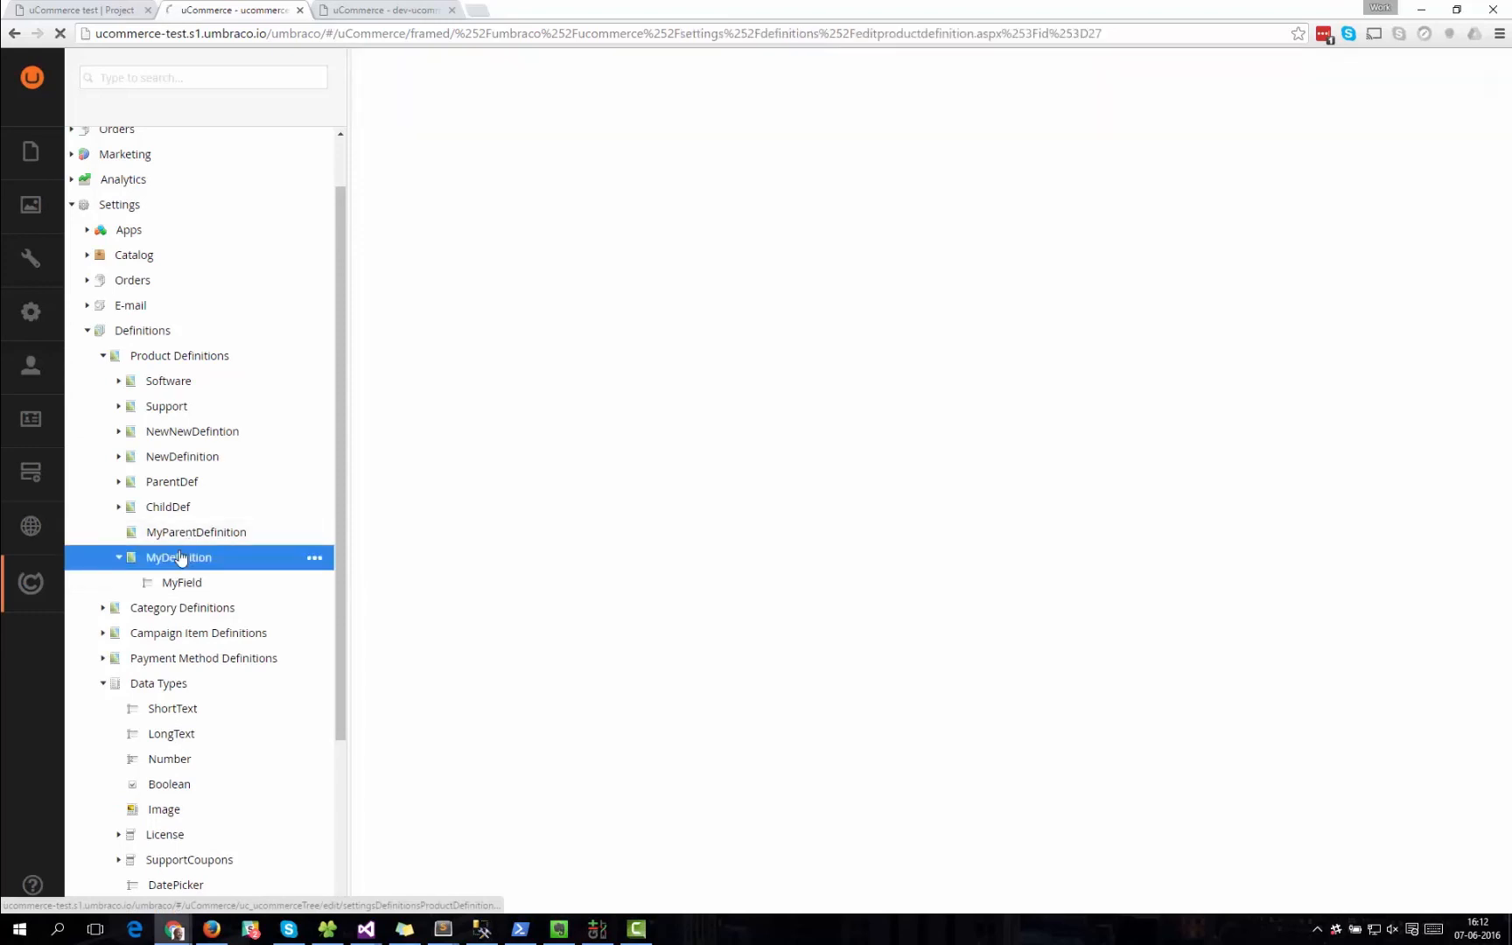